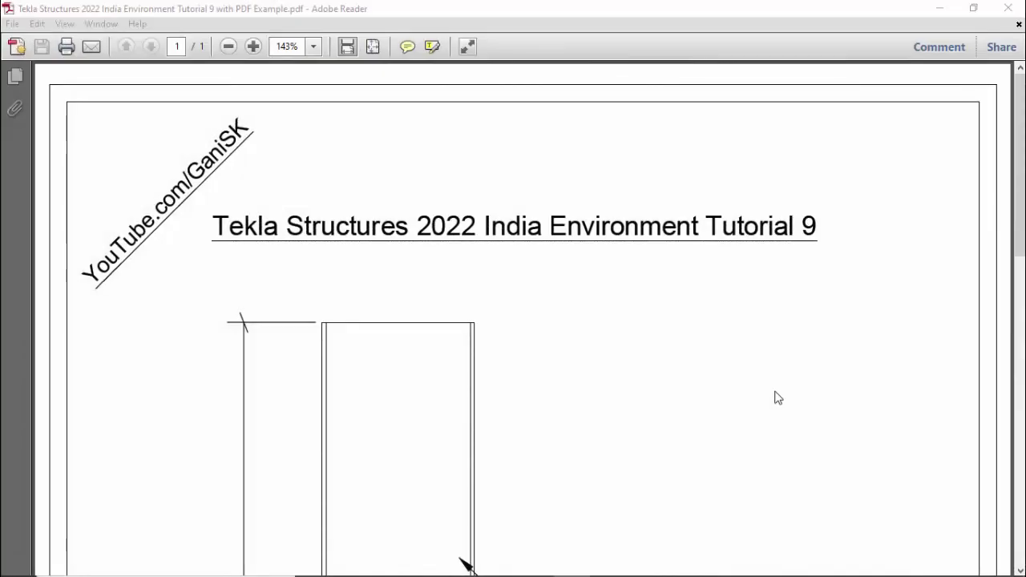
Examine the column elevation, anchor rods and section A-A in the PDF drawing.
scroll(776, 392, down, 15)
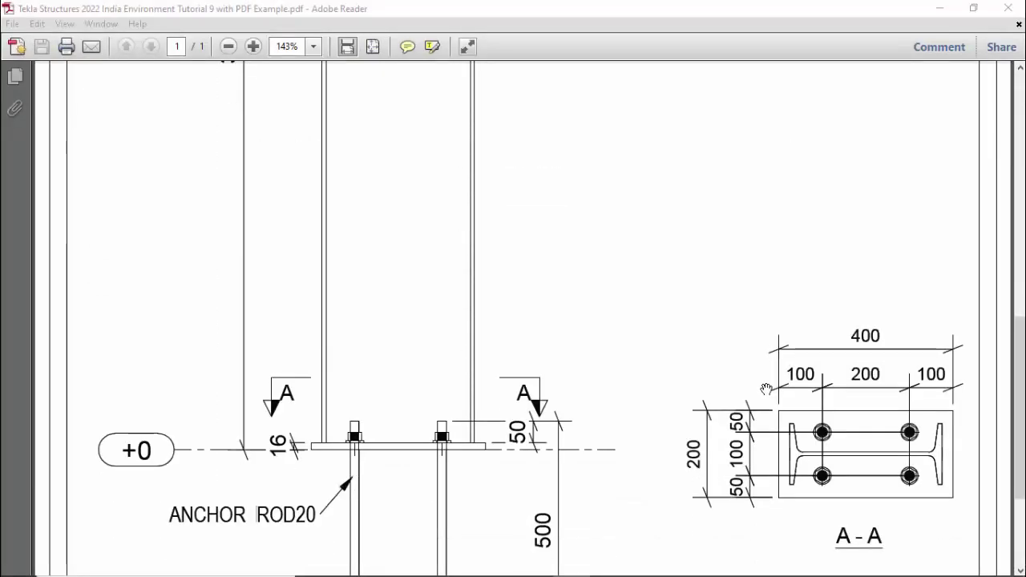
scroll(766, 389, down, 5)
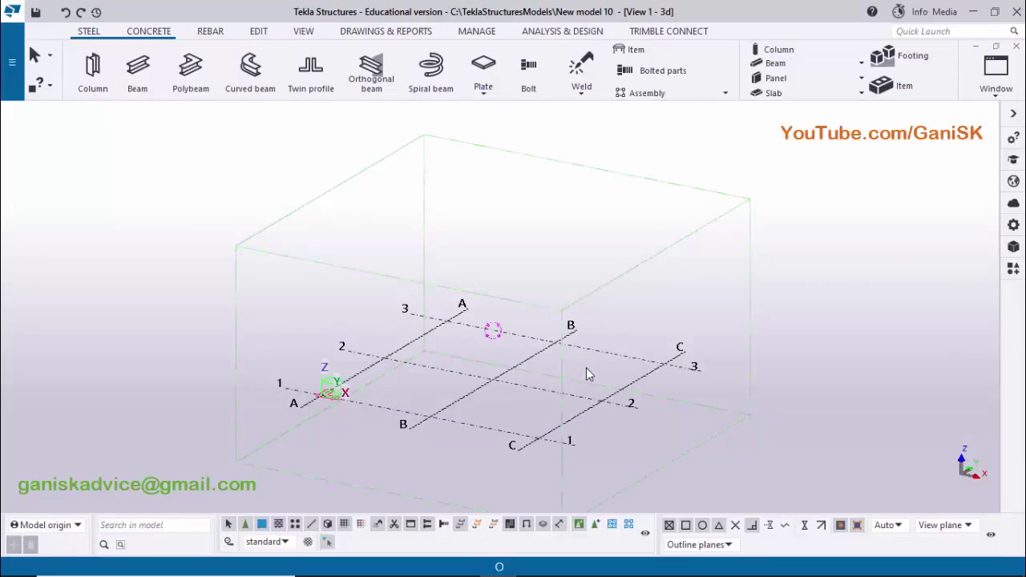
In Tekla Structures, switch off direct modification and open the settings for creating views along the model grid's lines.
scroll(553, 396, up, 3)
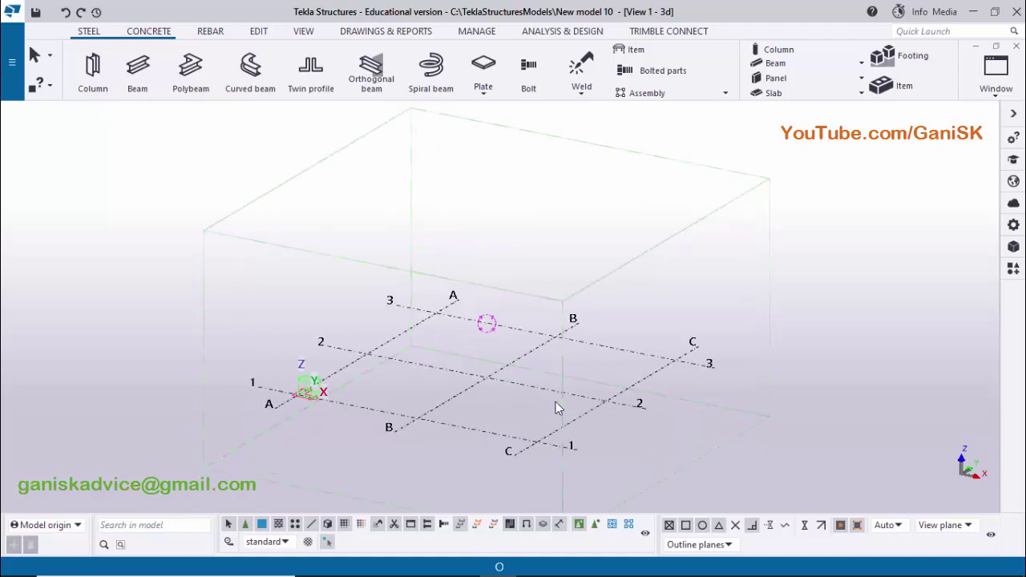
scroll(449, 405, up, 1)
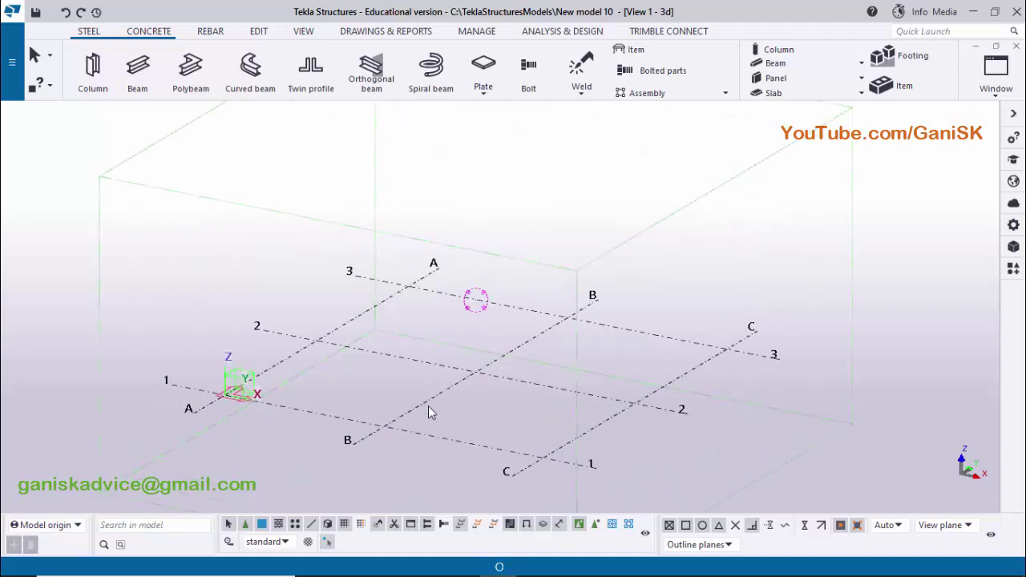
click(327, 544)
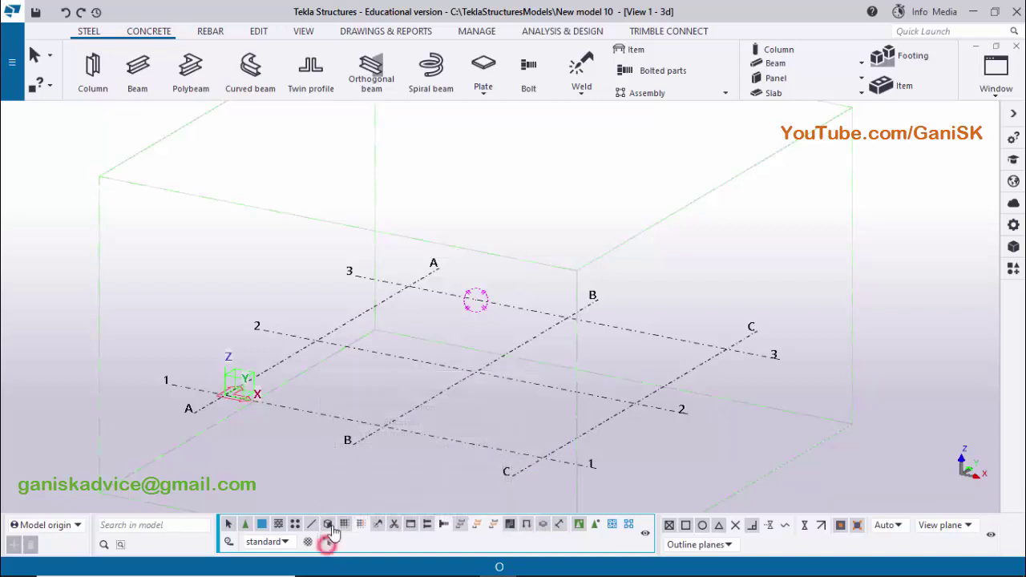
click(439, 395)
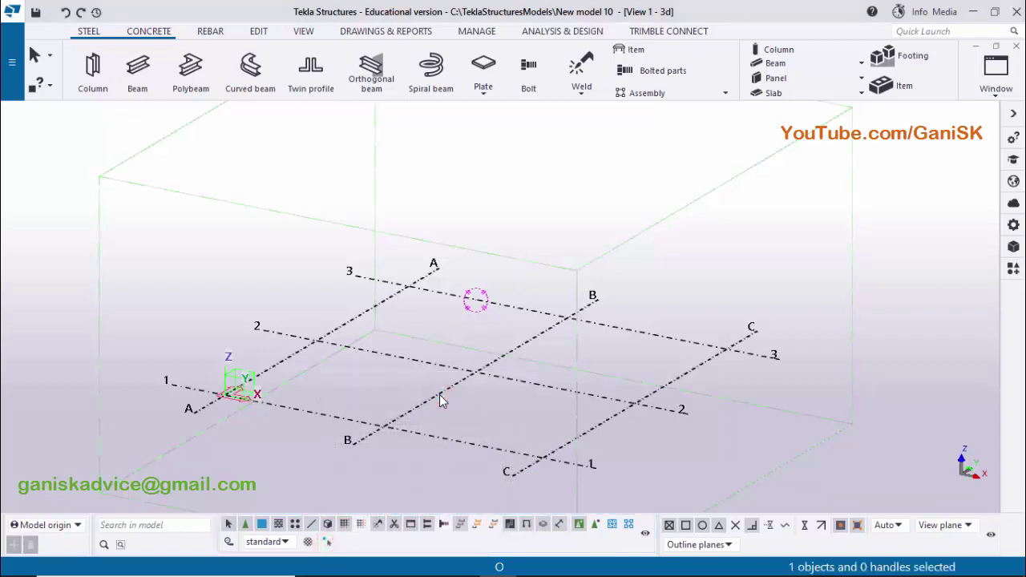
right_click(439, 394)
mouse_move(519, 315)
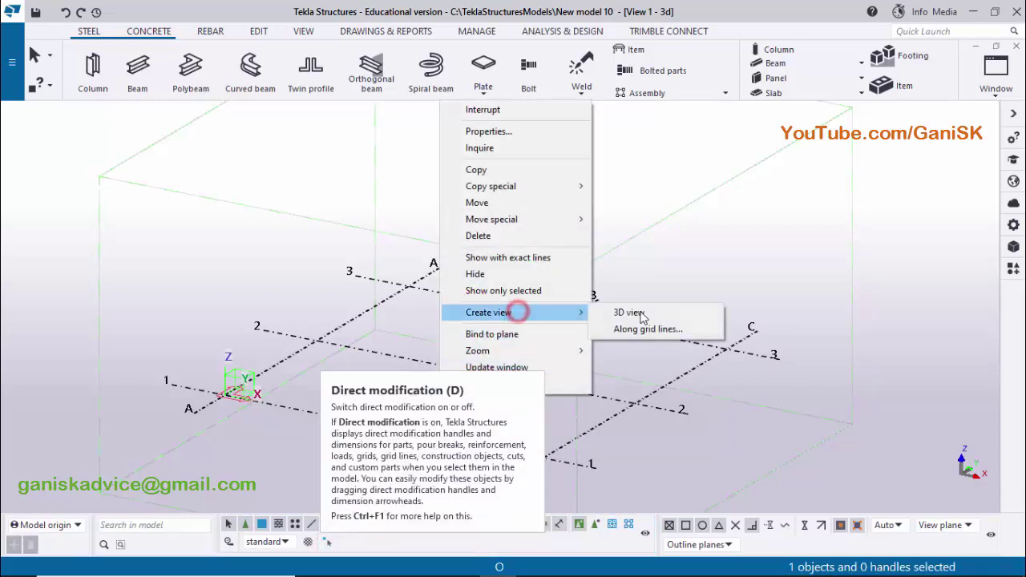
click(651, 329)
Set the view name prefix of the rectangular grid's ZY and XZ planes to "ELEVATION ON GRID @".
click(229, 294)
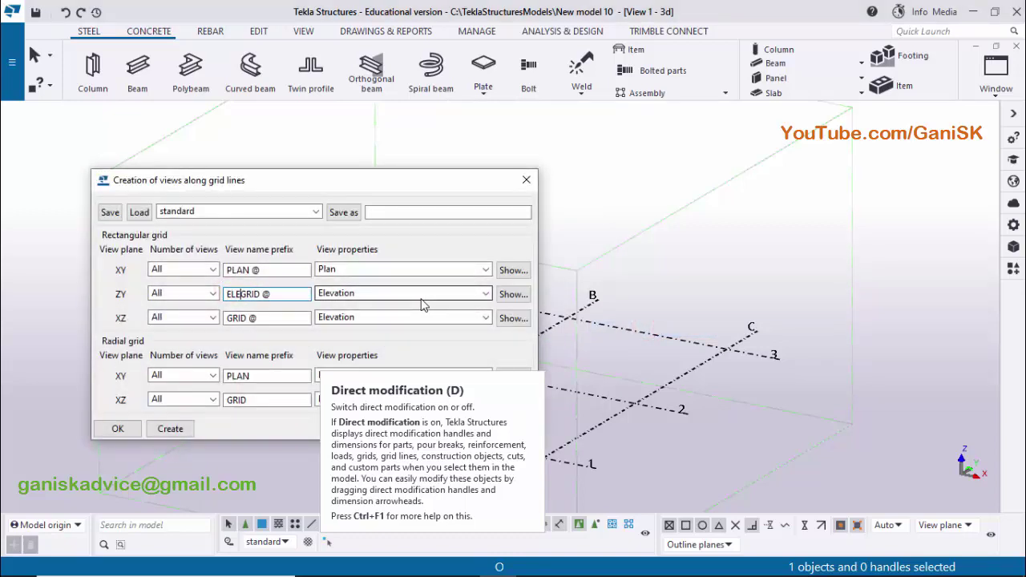
text(ELEVATION ON)
key(ctrl+a)
key(ctrl+c)
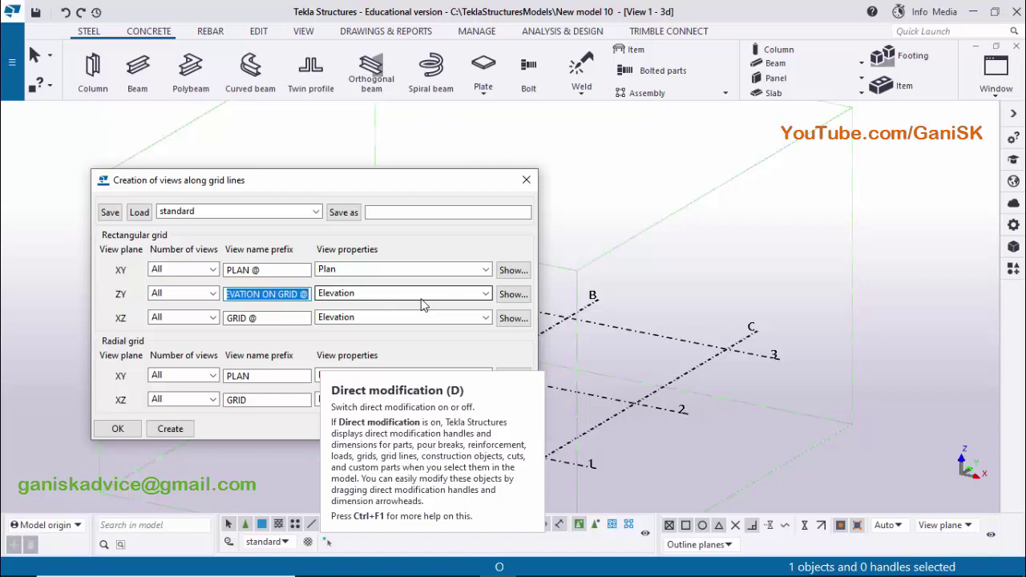
click(275, 317)
key(ctrl+a)
key(BackSpace)
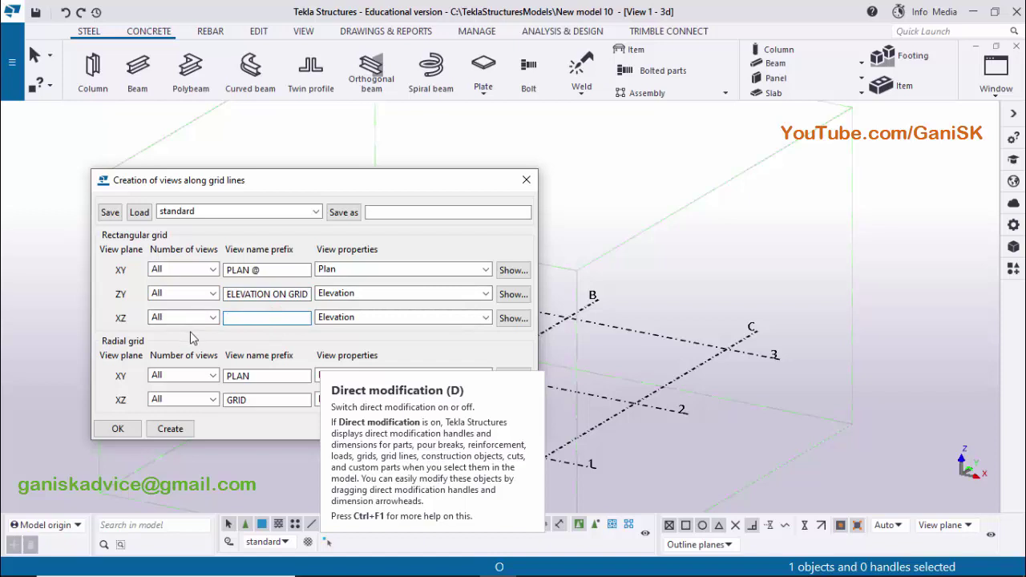
key(ctrl+v)
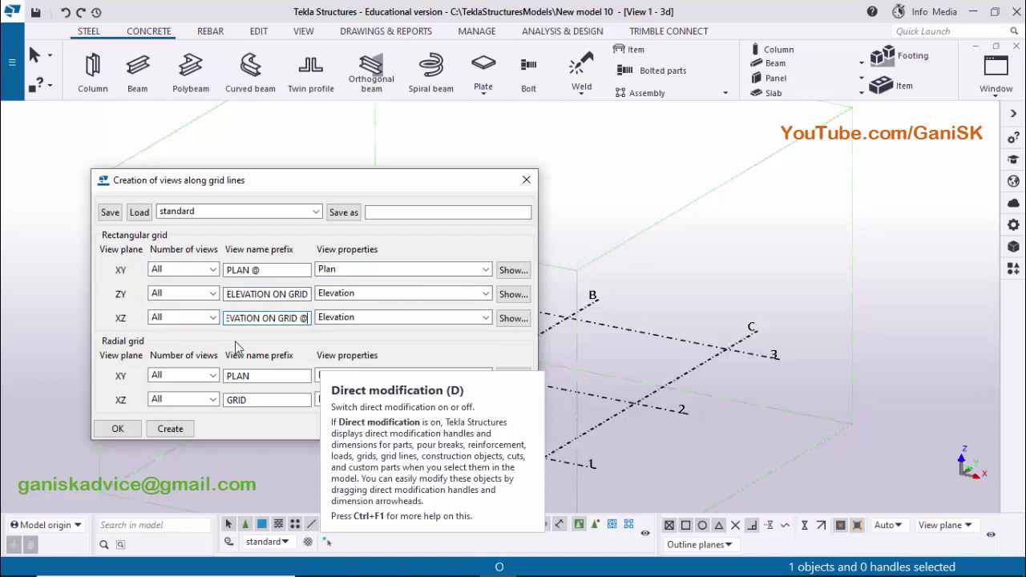
Create all the views along the grid lines and close the views list.
click(170, 428)
click(117, 431)
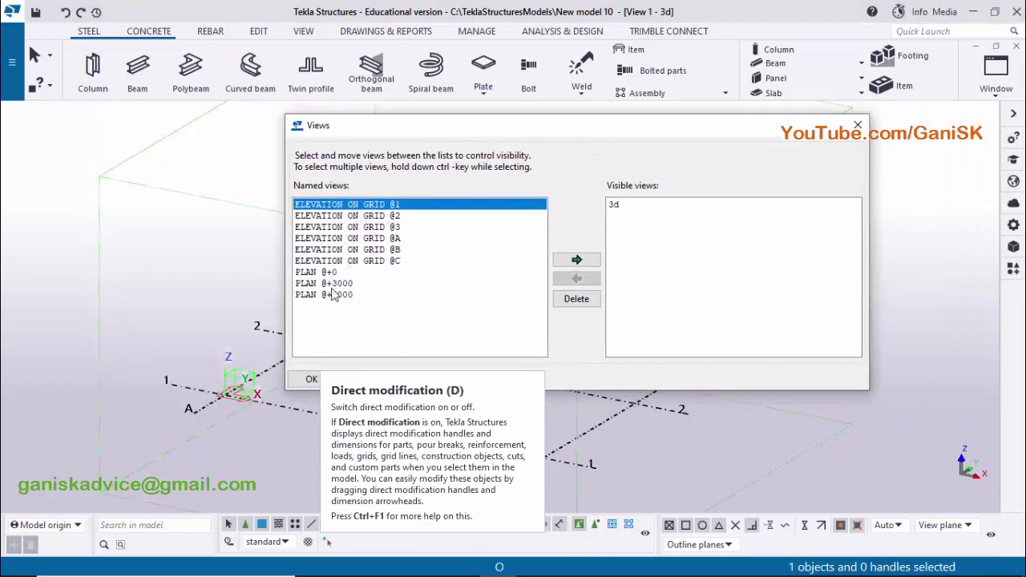
click(858, 125)
Make the PLAN @+0 view visible using the model's view list.
middle_drag(560, 401, 606, 382)
click(995, 71)
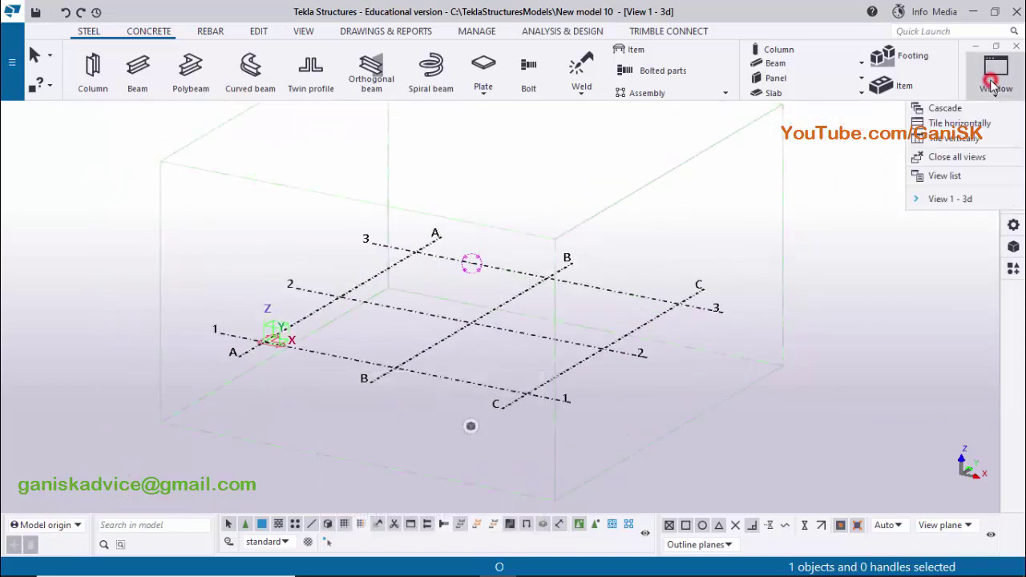
click(954, 176)
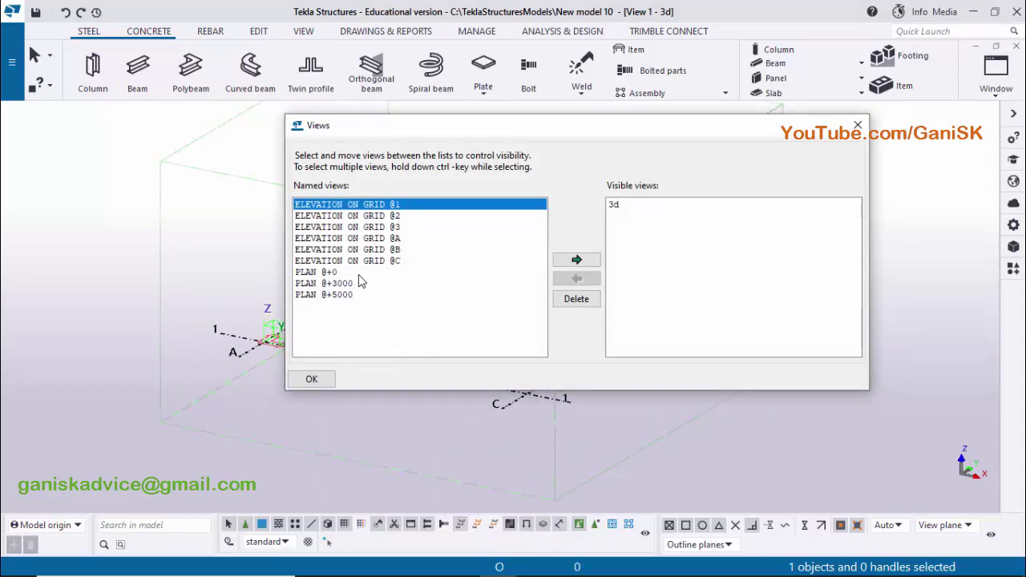
click(333, 272)
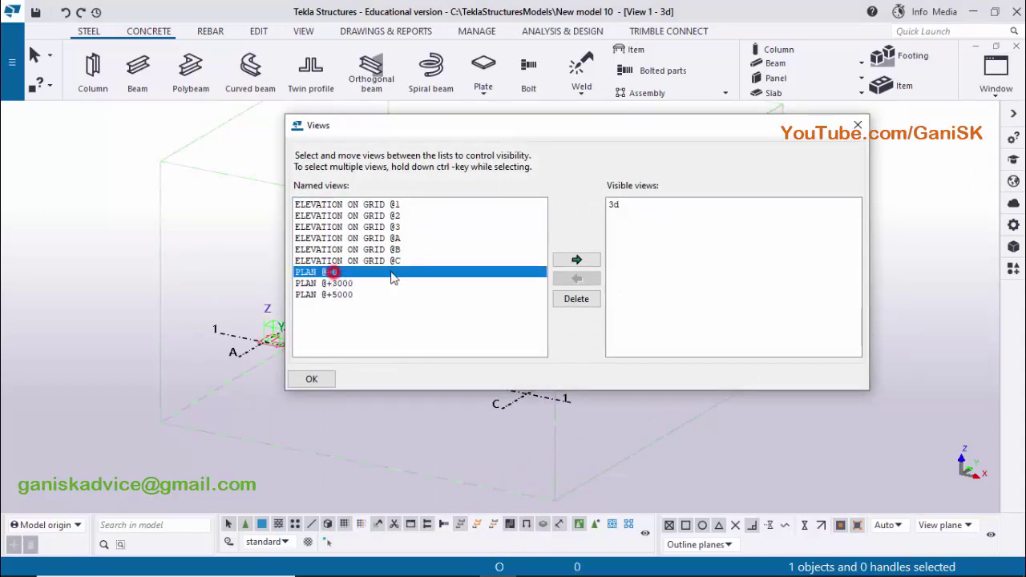
click(576, 260)
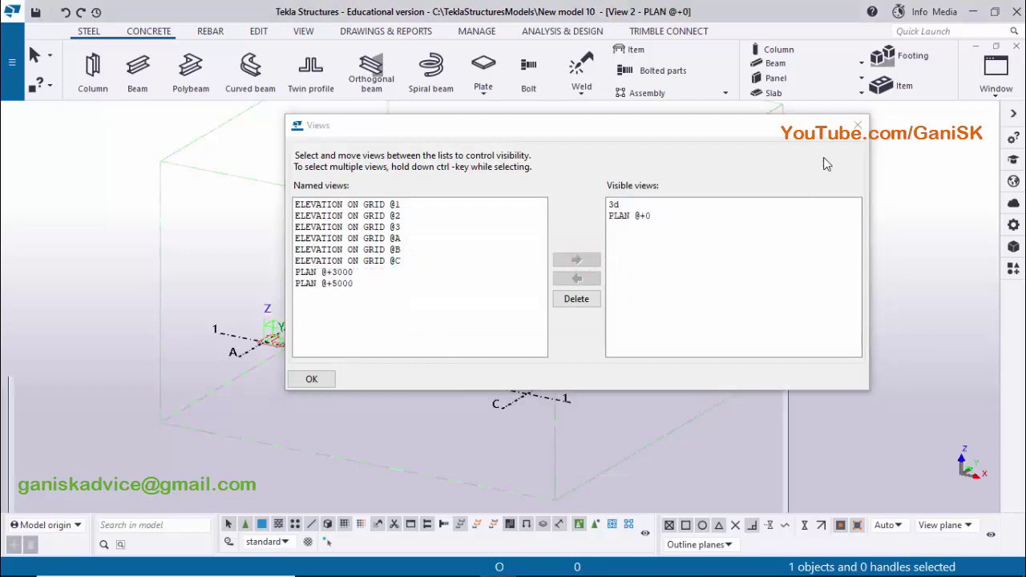
click(858, 125)
Place a steel column at the intersection of grid lines B and 1 in the plan view, ending the column command.
middle_drag(513, 390, 424, 222)
scroll(424, 332, up, 3)
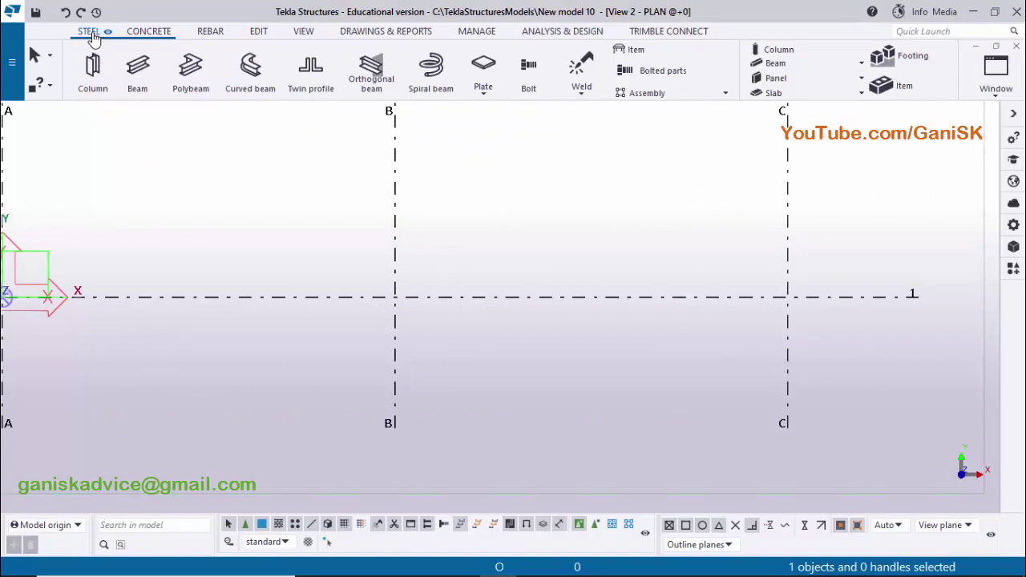
click(93, 68)
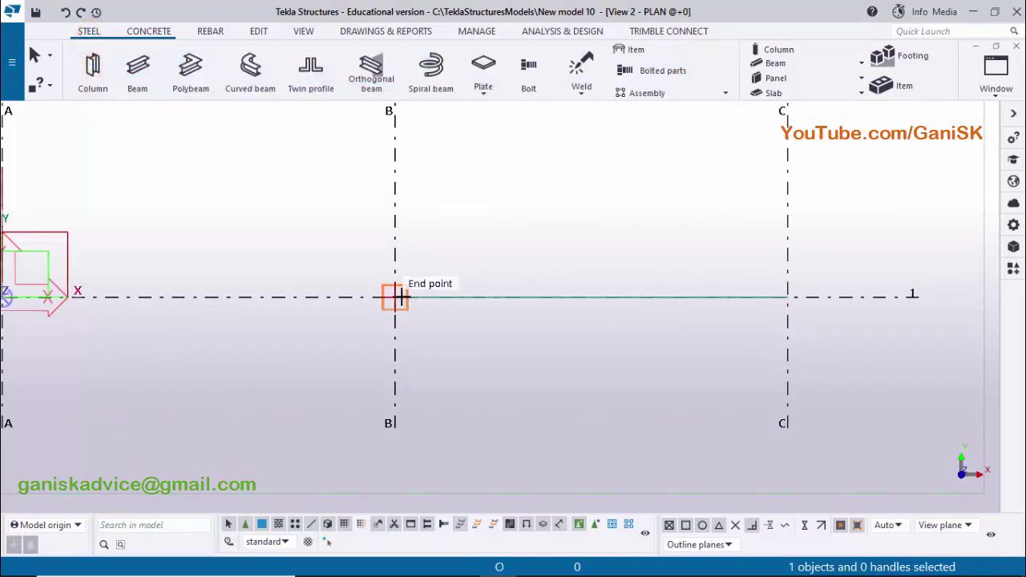
scroll(607, 245, down, 3)
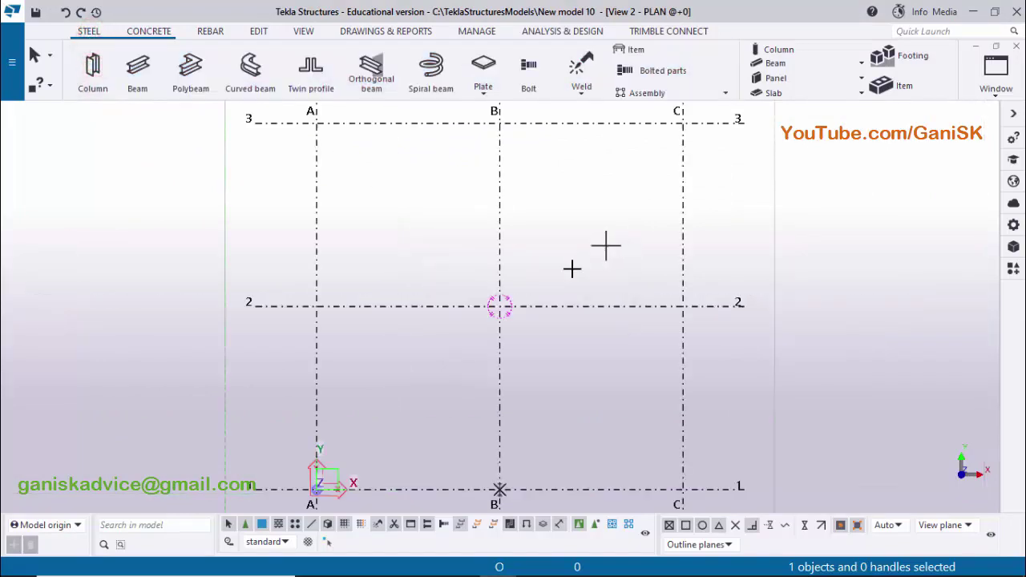
scroll(460, 263, up, 5)
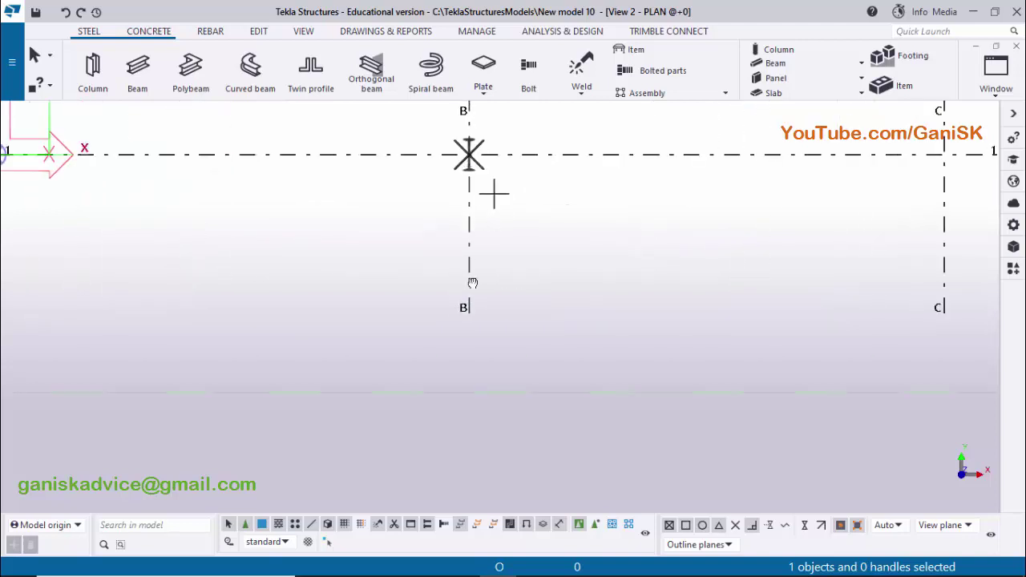
right_click(521, 152)
click(562, 163)
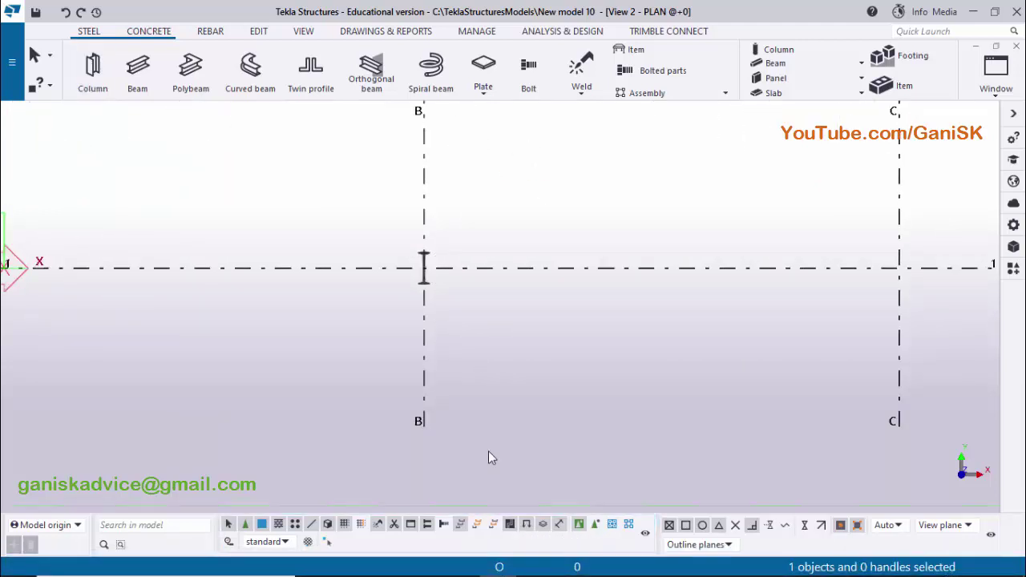
Switch to the PDF drawing in Adobe Reader and examine the base plate and anchor rod details.
click(533, 563)
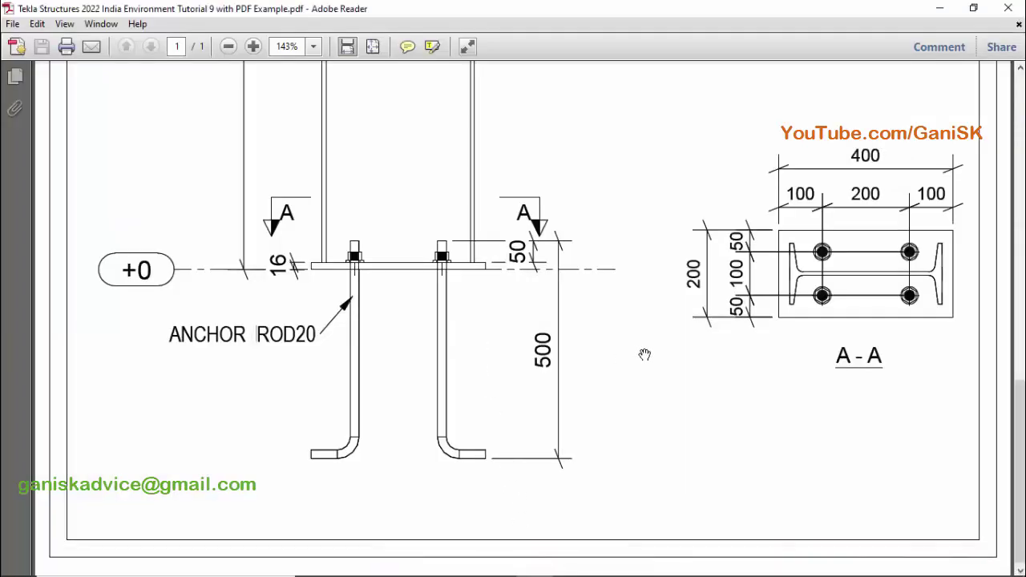
ctrl+scroll(831, 324, up, 1)
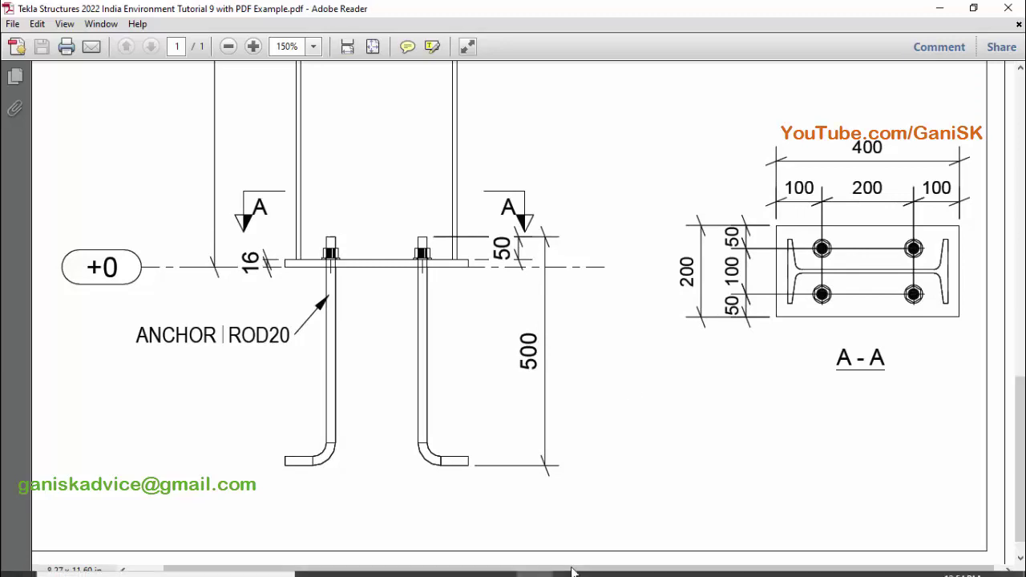
click(497, 562)
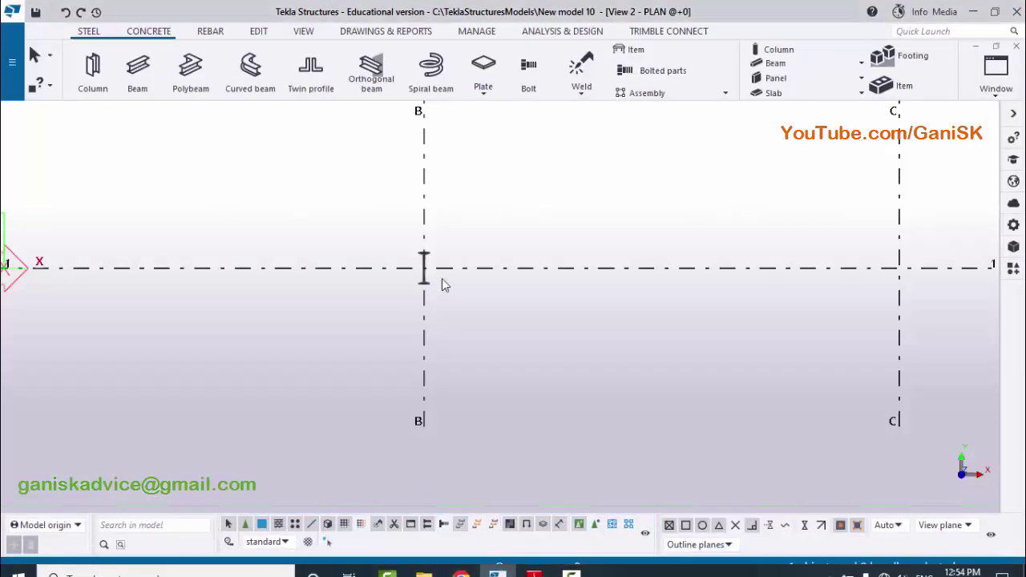
Open the properties of the column at grid B/1 in Tekla Structures and look up its profile in the PDF drawing.
scroll(433, 287, up, 4)
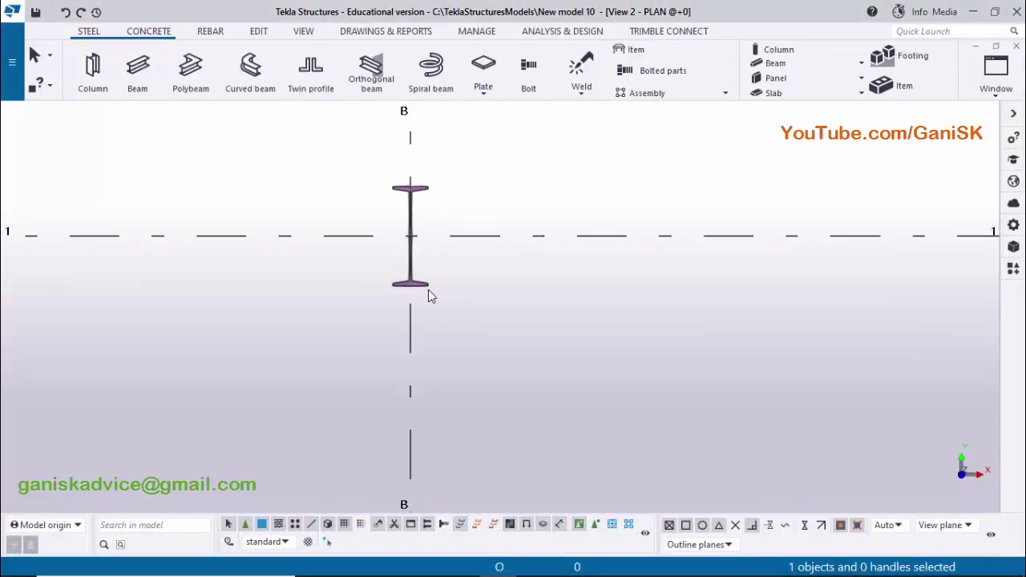
double_click(426, 287)
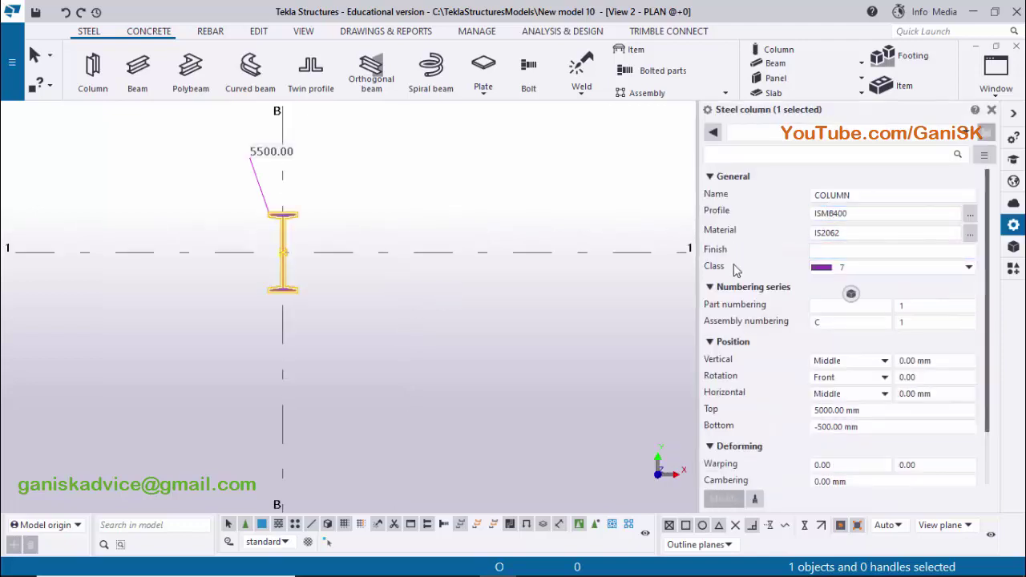
mouse_move(607, 573)
mouse_move(541, 567)
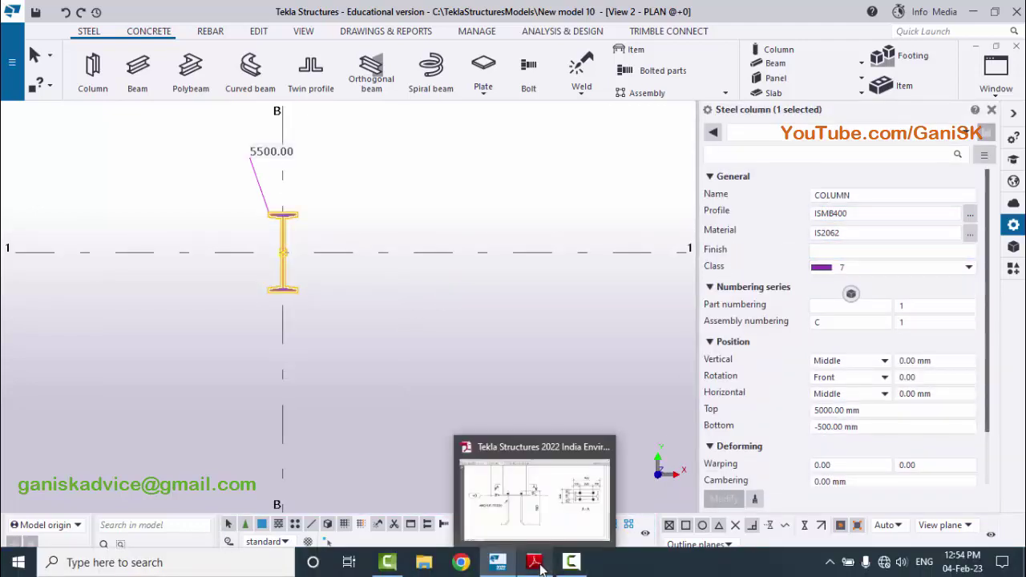
click(526, 560)
scroll(557, 366, up, 8)
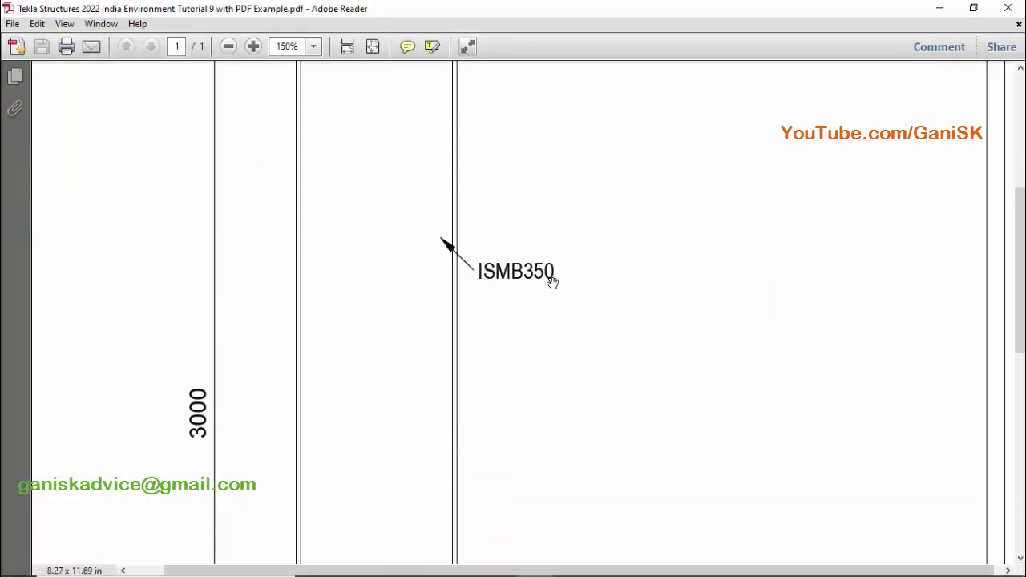
Back in Tekla Structures, change the column's profile to ISMB350 from the profile catalog and apply the modification.
click(497, 563)
click(830, 214)
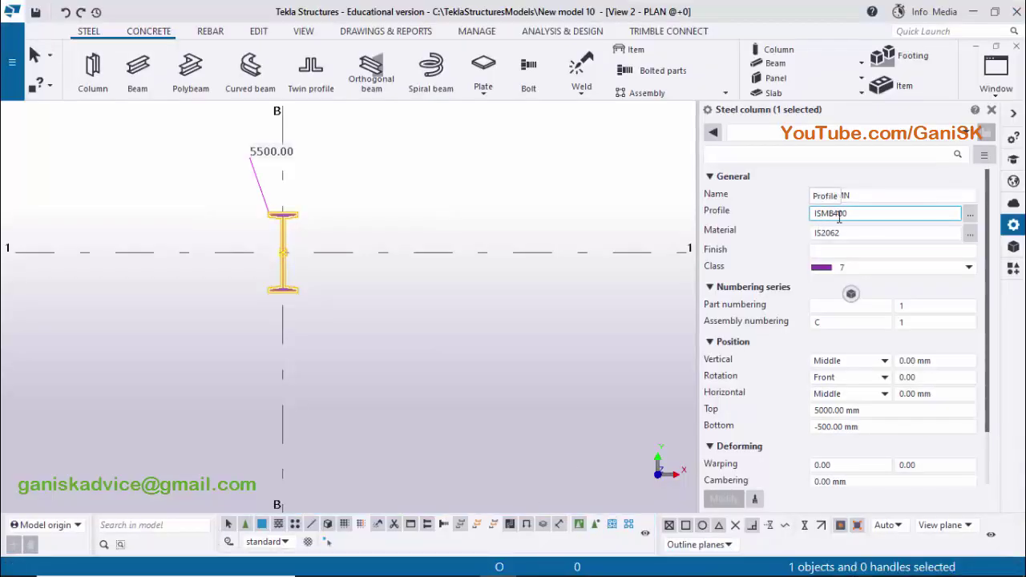
click(970, 214)
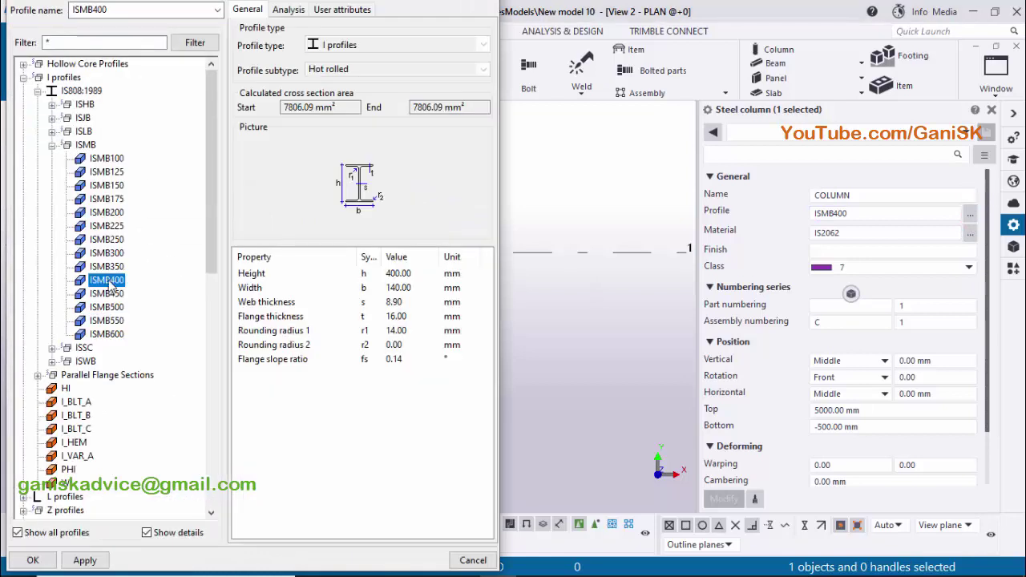
click(117, 270)
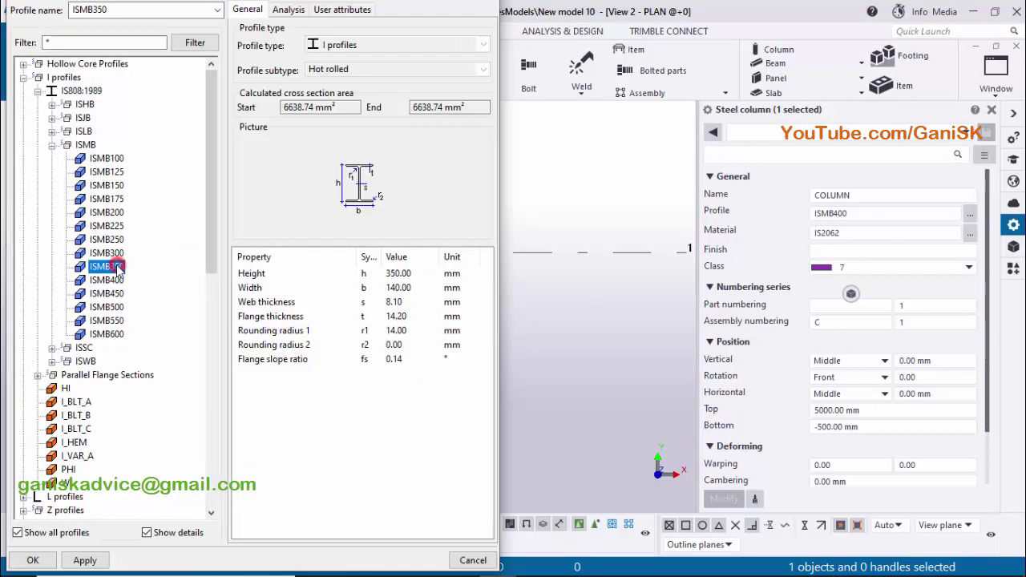
click(85, 560)
click(39, 561)
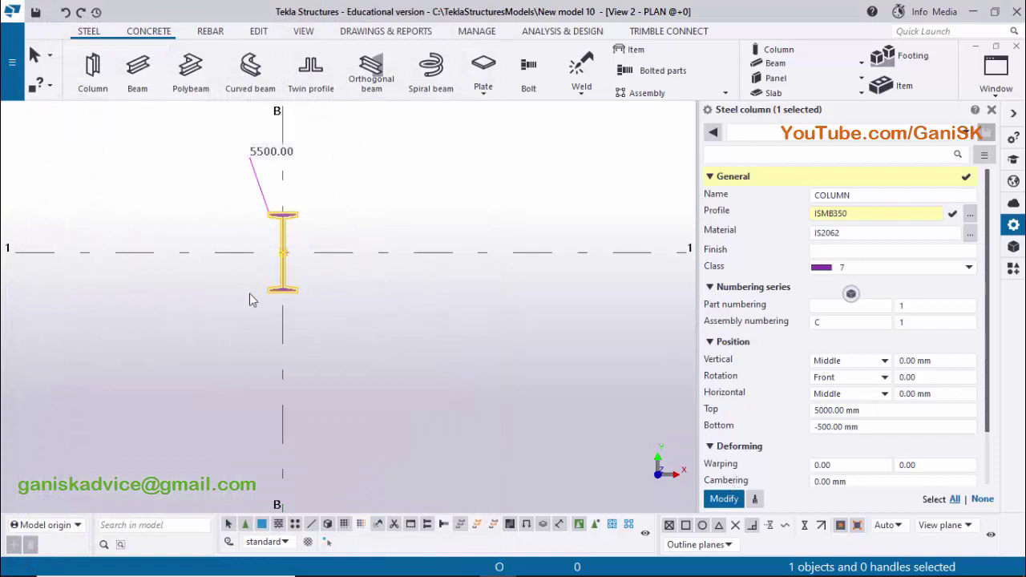
click(724, 499)
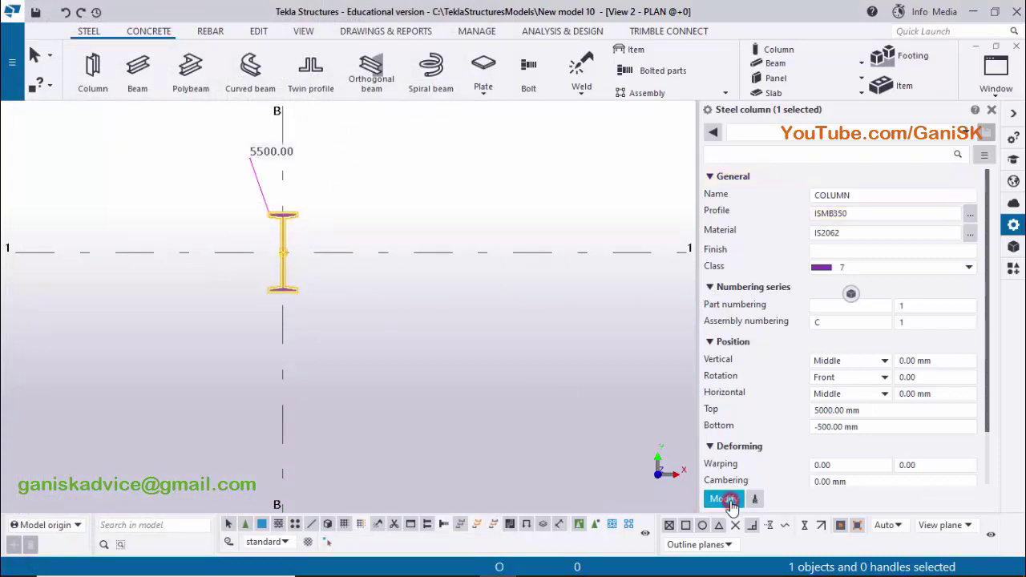
scroll(228, 272, up, 3)
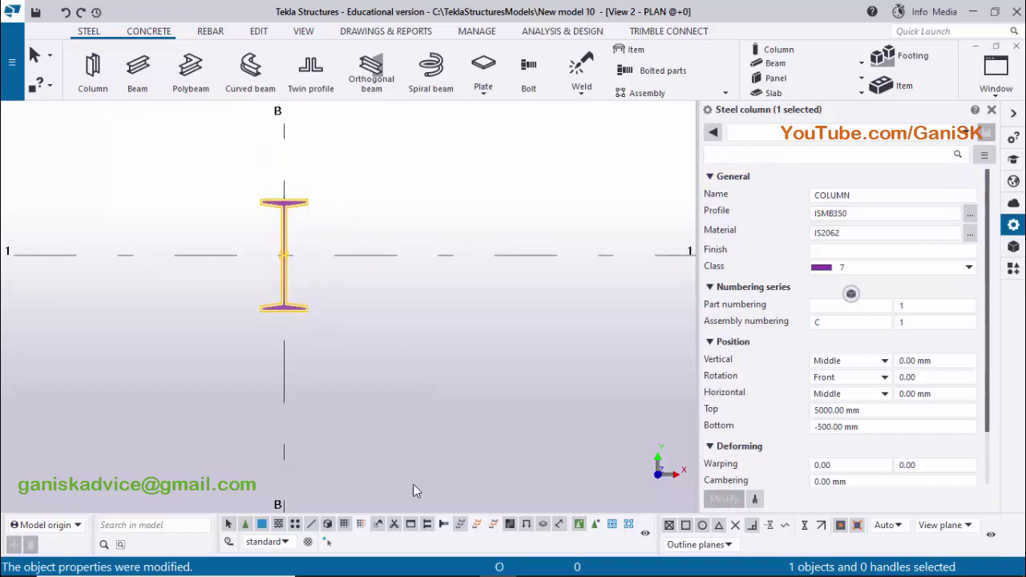
Switch to the PDF drawing in Adobe Reader and look up the column's height and base level.
click(534, 564)
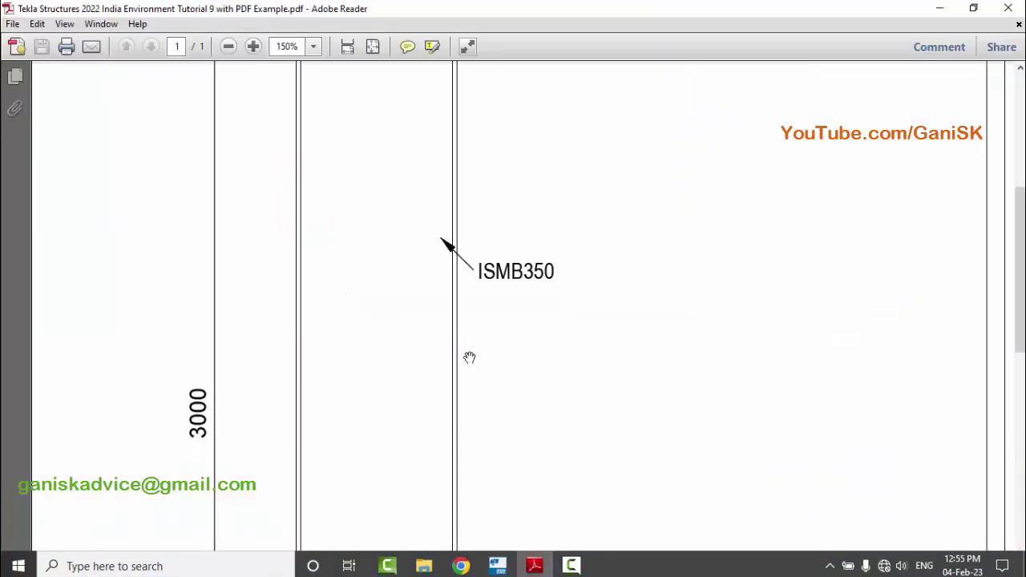
ctrl+scroll(469, 358, down, 5)
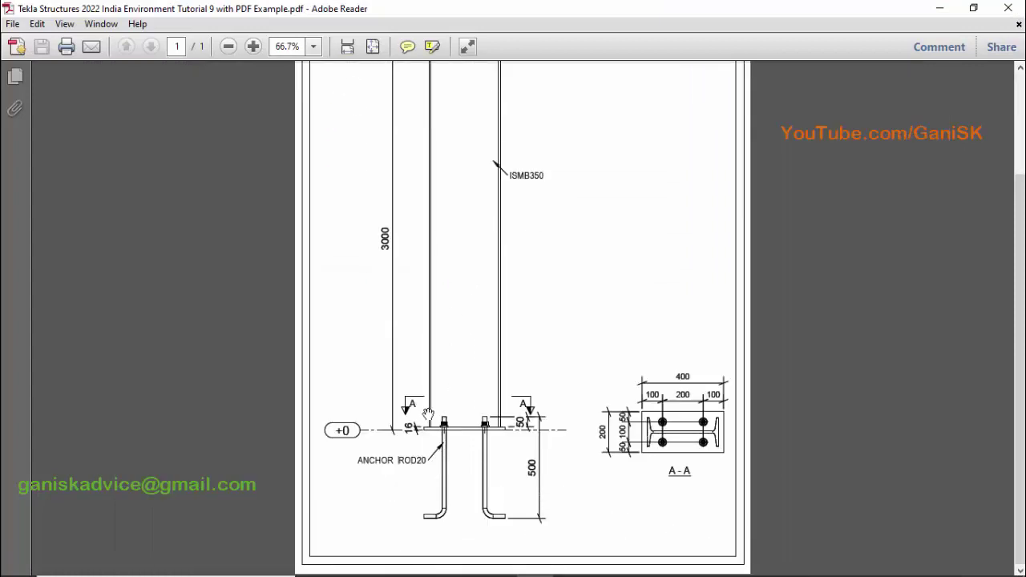
scroll(440, 433, up, 3)
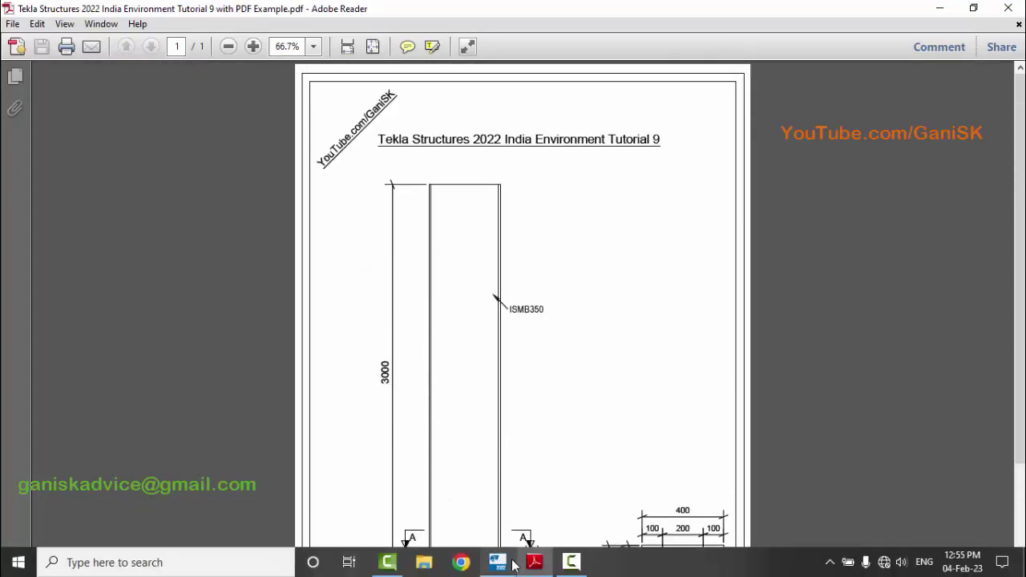
Back in Tekla Structures, show the 3D view and set the column's top level to 3000 mm and bottom level to 0, applying the modification.
click(516, 566)
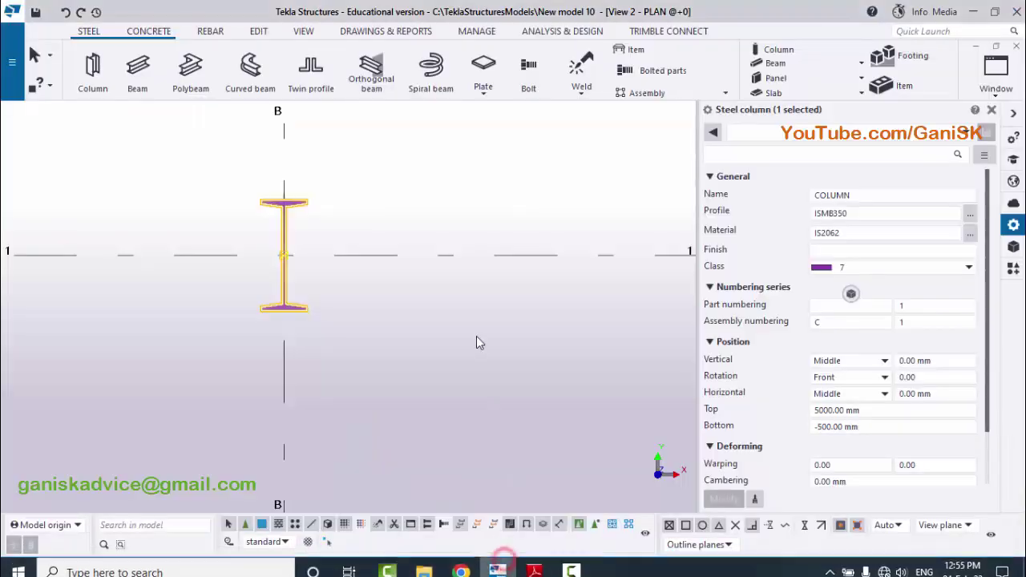
click(996, 73)
click(962, 201)
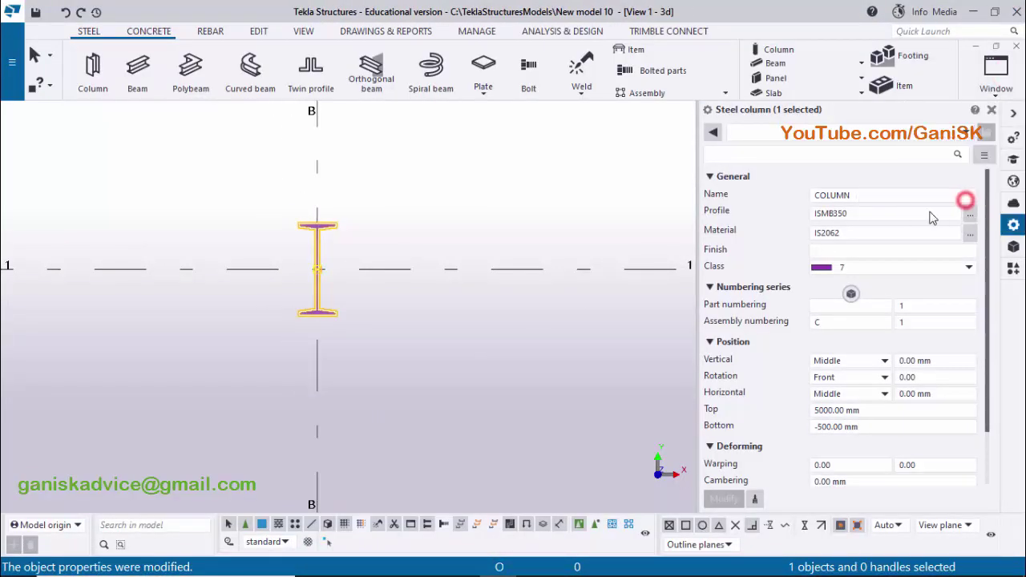
click(864, 411)
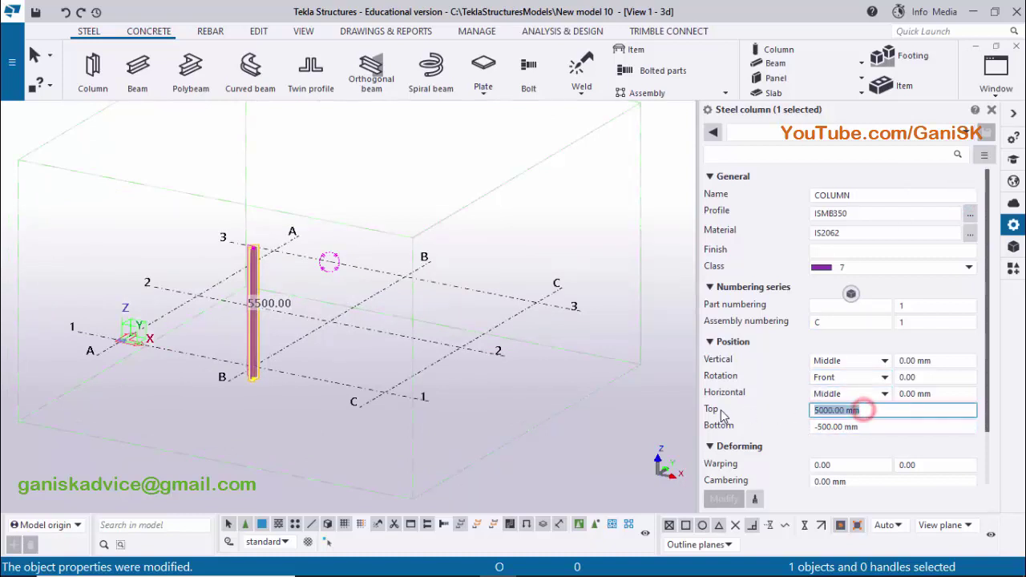
text(3000)
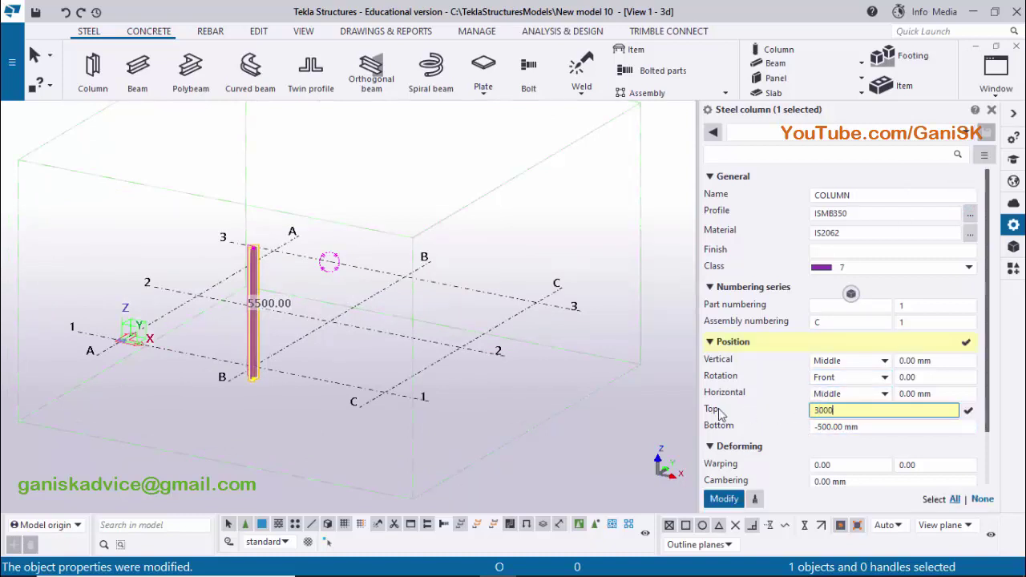
click(870, 428)
text(0)
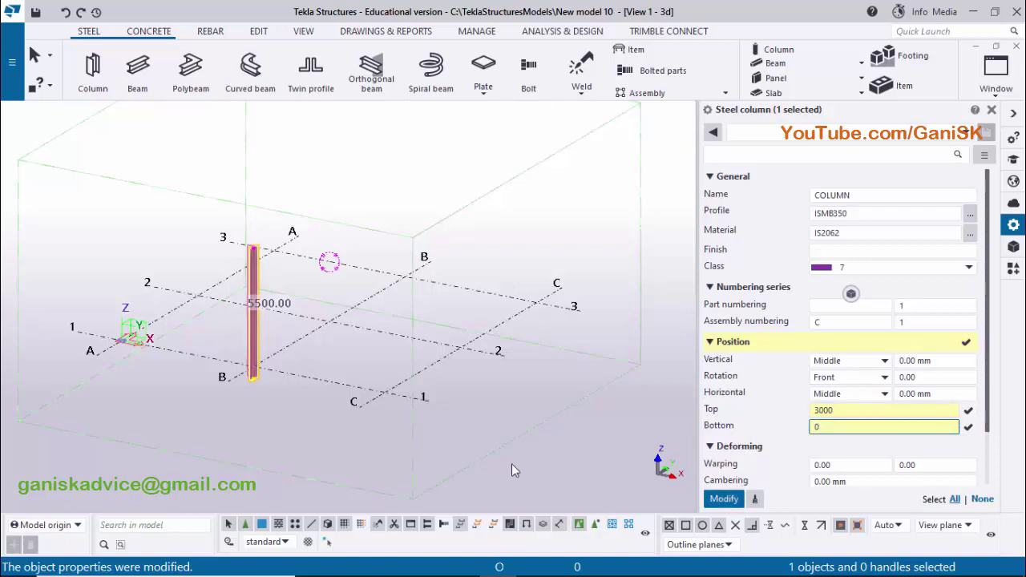
click(724, 503)
scroll(264, 356, up, 3)
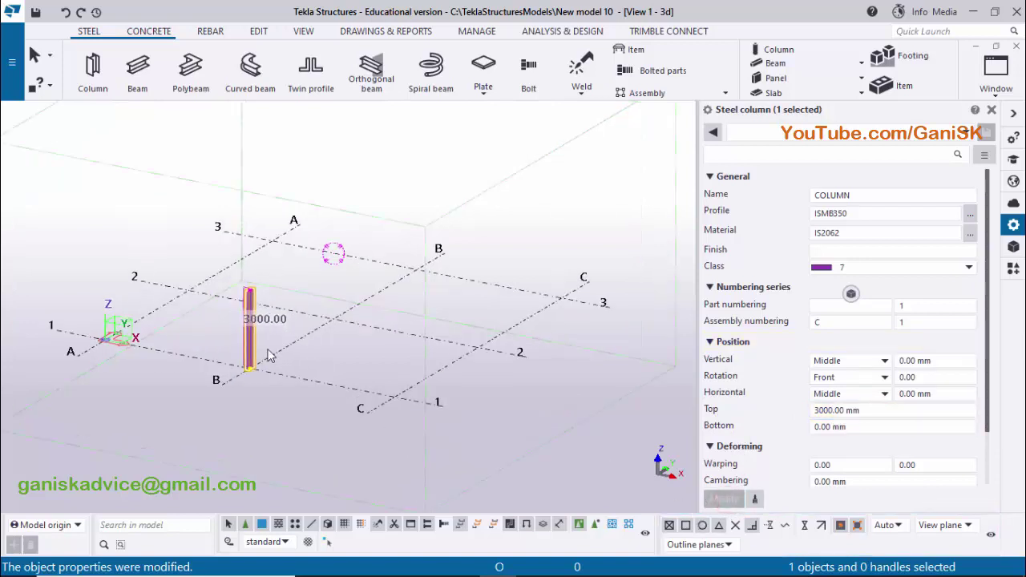
scroll(257, 363, up, 2)
middle_drag(257, 362, 357, 148)
scroll(361, 367, up, 2)
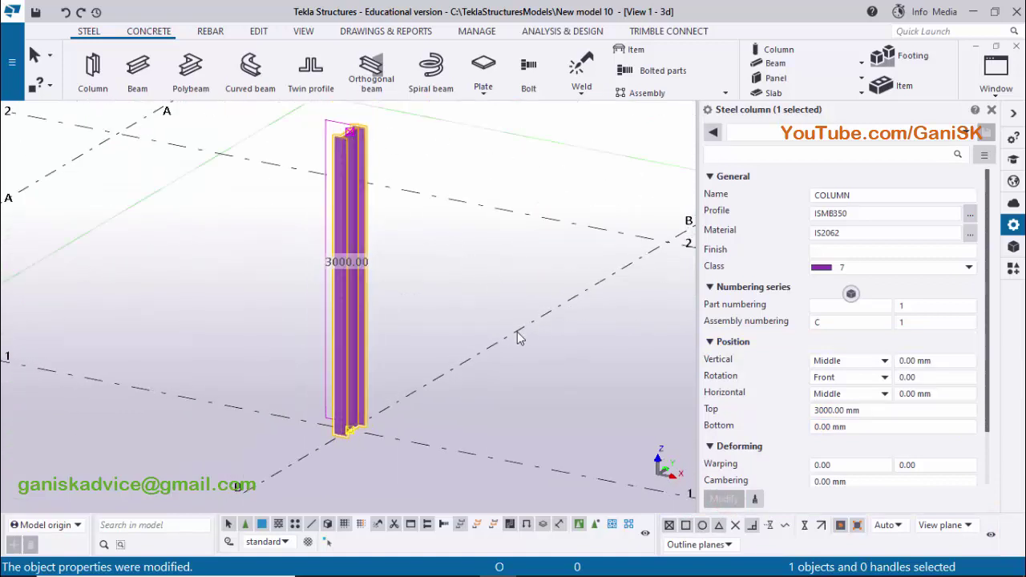
Return to the plan view and examine the column's orientation in section A-A of the PDF drawing.
click(996, 66)
click(978, 224)
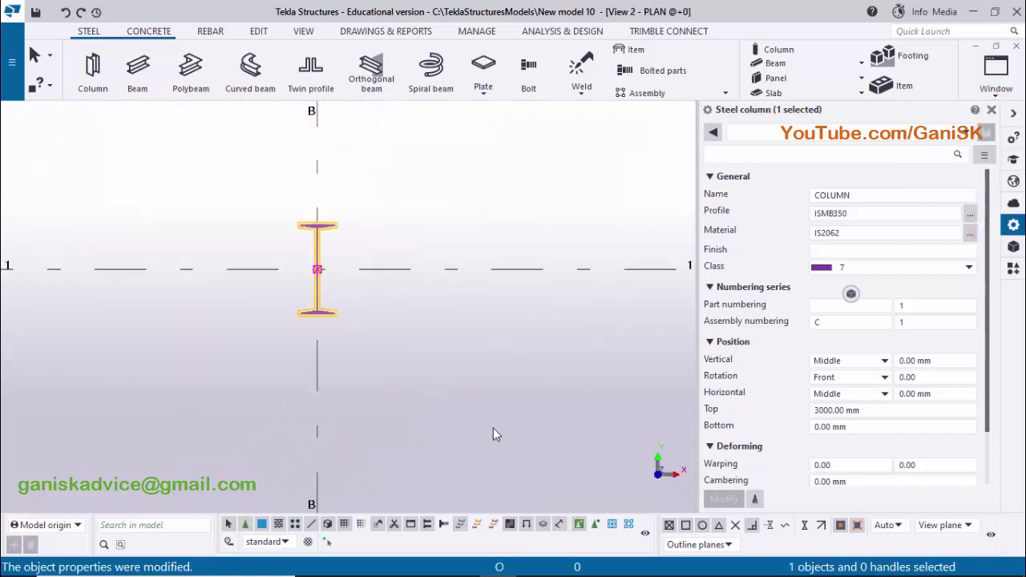
click(535, 562)
scroll(626, 425, down, 3)
ctrl+scroll(672, 451, up, 3)
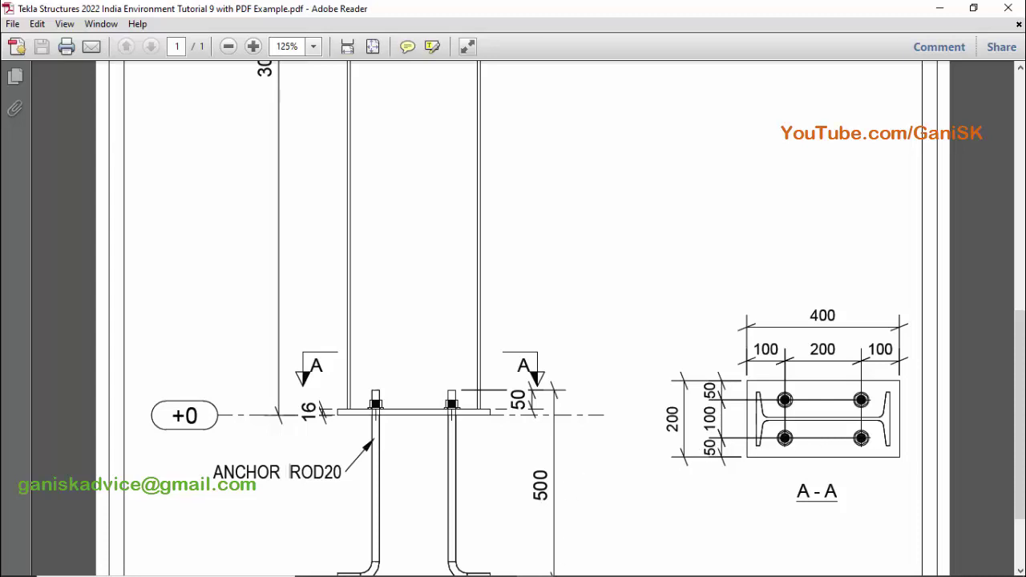
Back in Tekla Structures, set the column's rotation to Top and apply the modification.
click(543, 566)
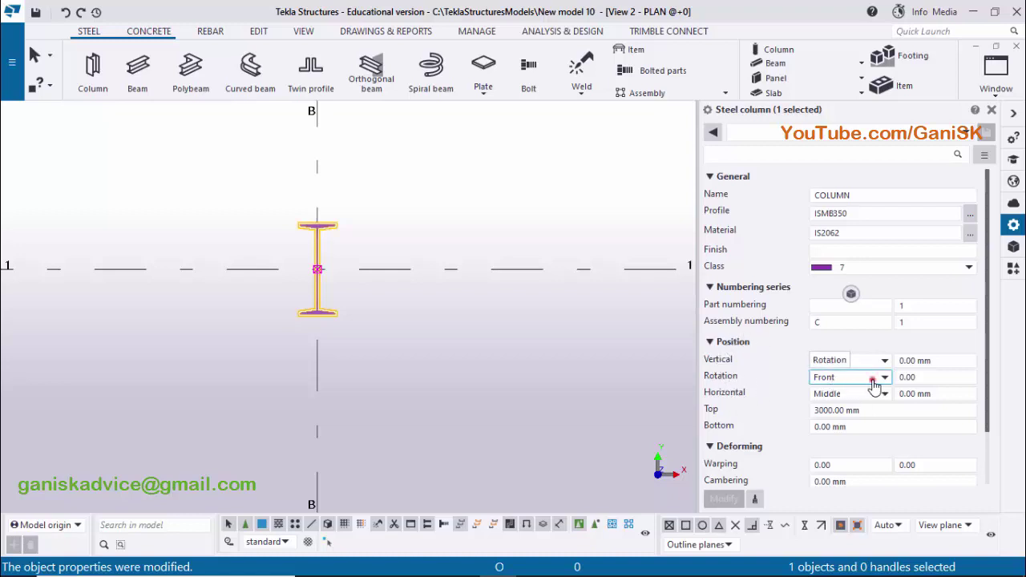
click(874, 382)
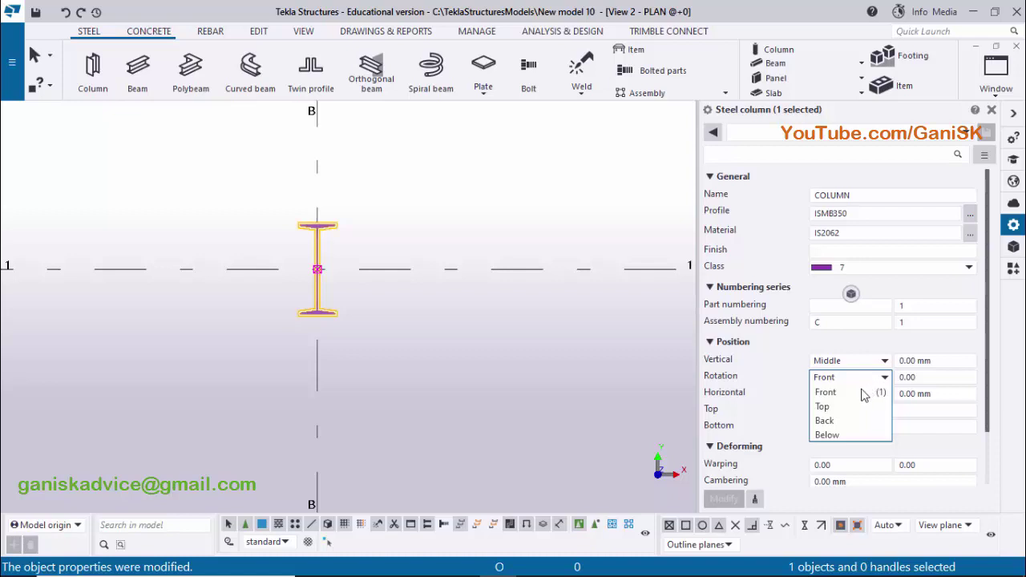
click(831, 407)
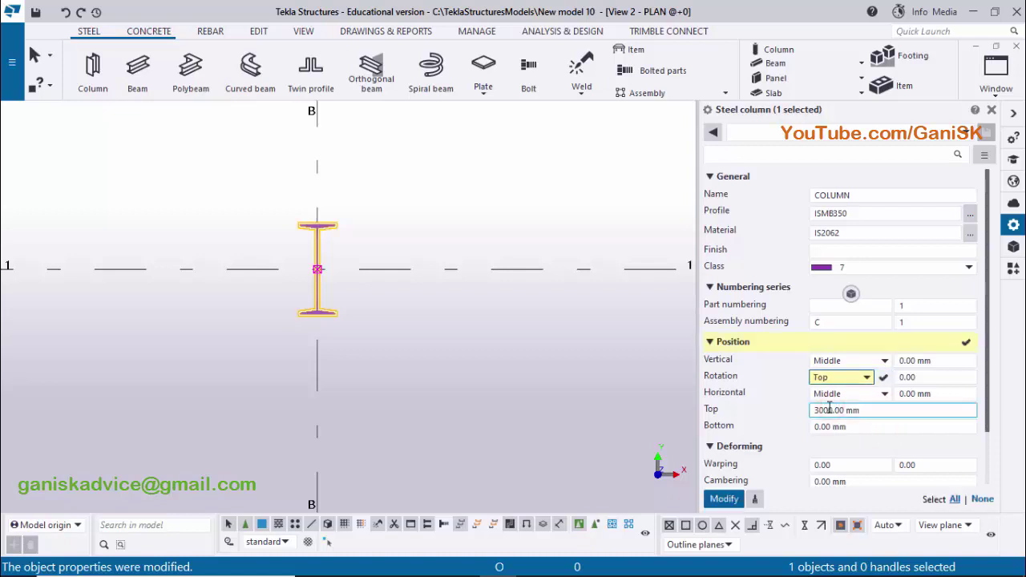
click(914, 377)
double_click(905, 377)
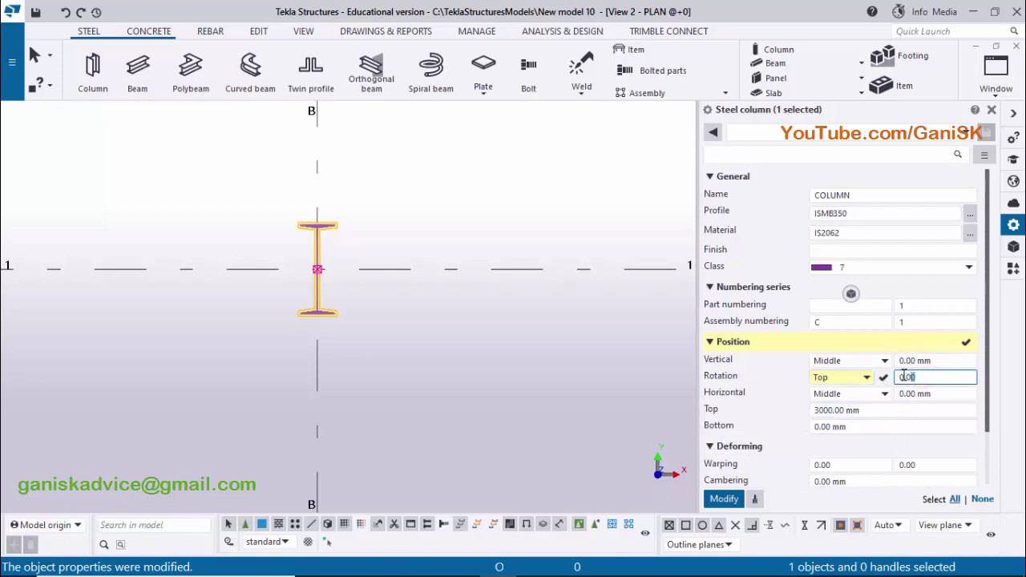
click(838, 378)
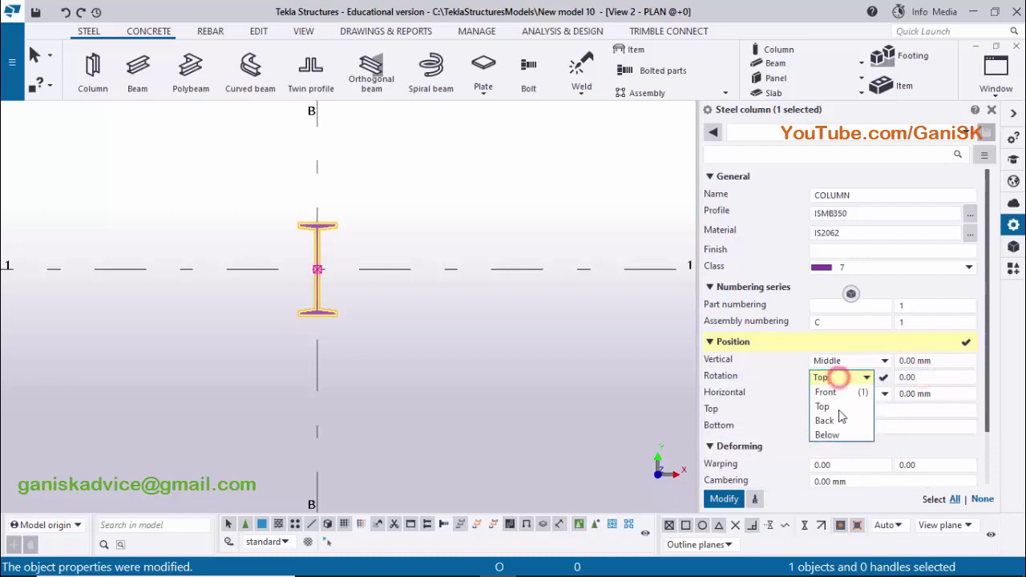
click(832, 407)
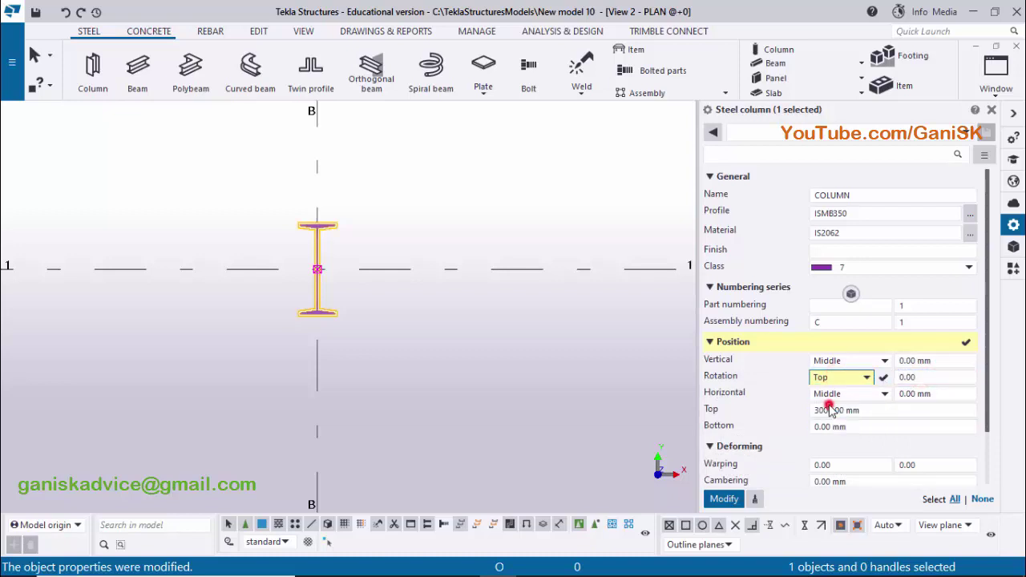
click(723, 499)
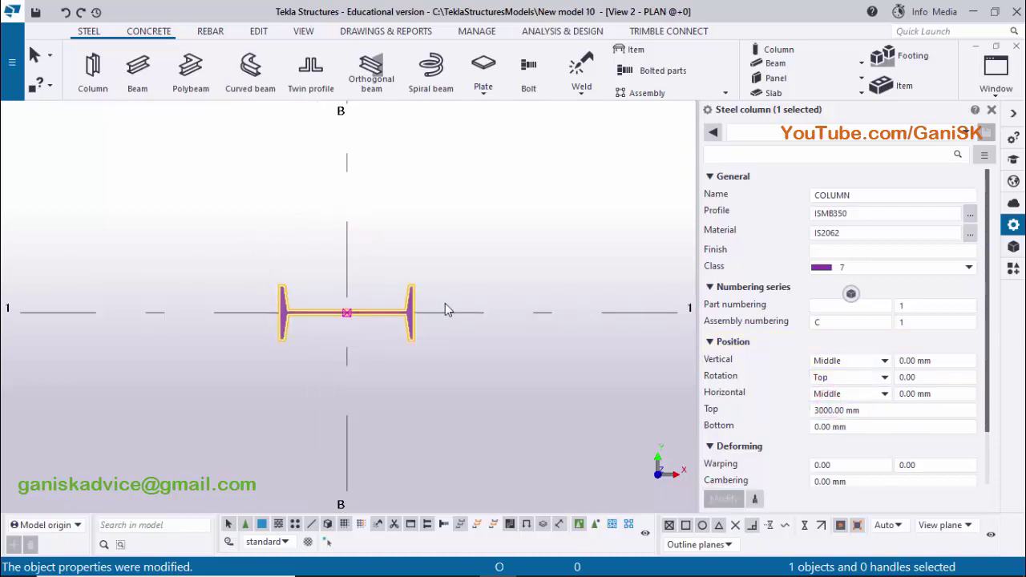
Close the column properties and switch to the 3D view.
click(991, 110)
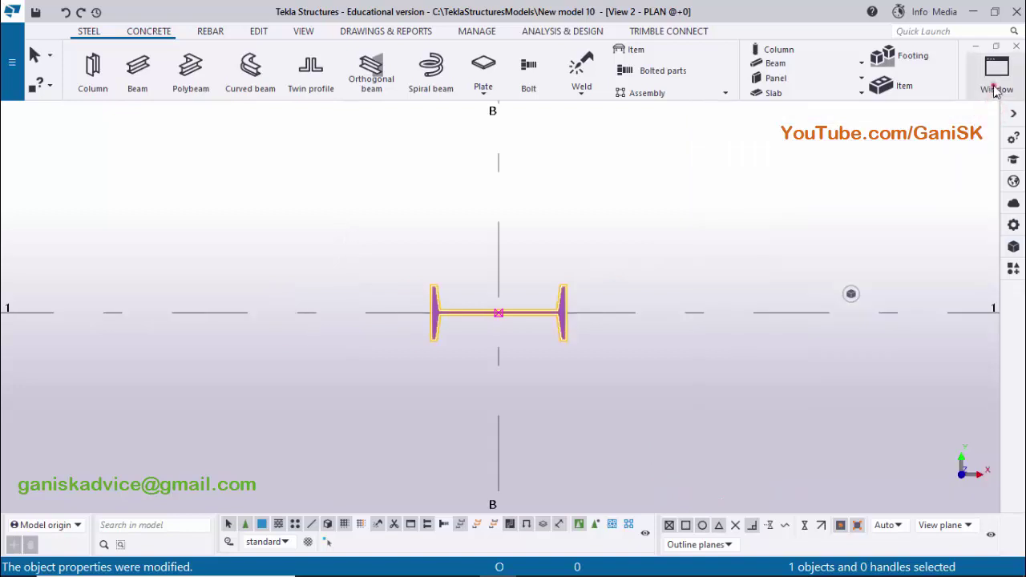
click(995, 70)
click(956, 199)
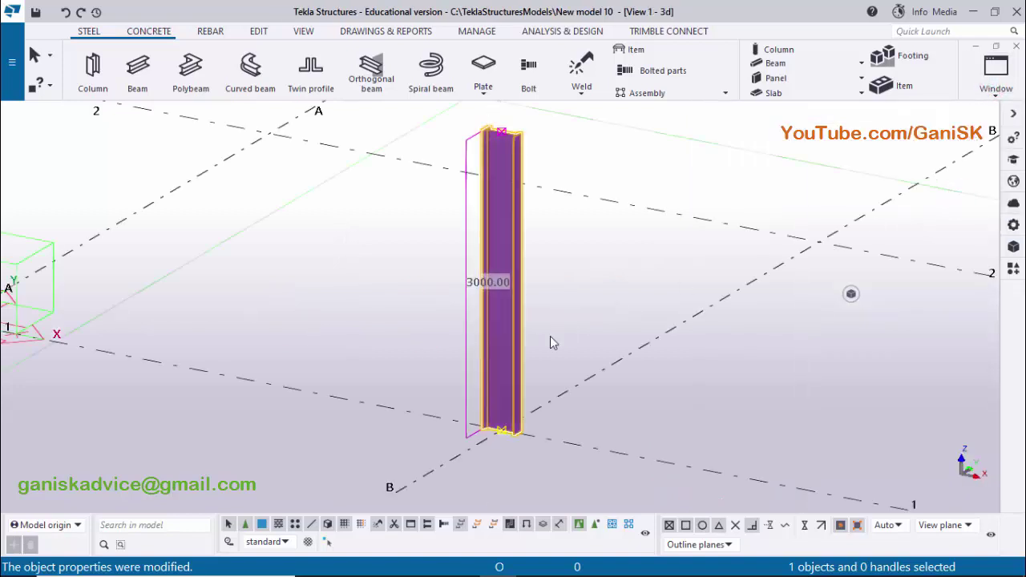
Set the 3D view's rotation point at the column's base on grid B/1, then end picking and deselect the column.
ctrl+middle_drag(551, 368, 693, 337)
scroll(694, 343, up, 5)
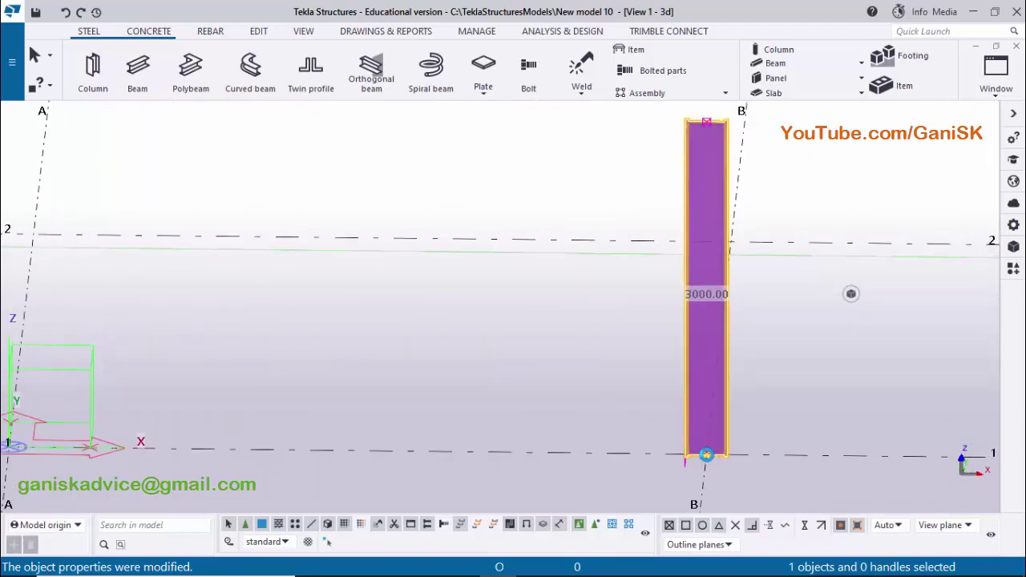
click(705, 455)
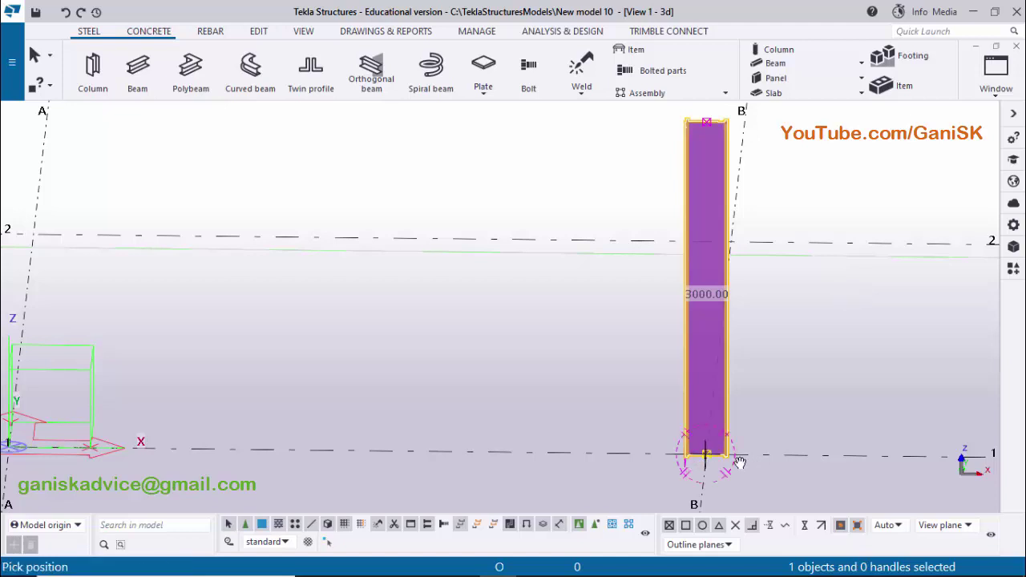
ctrl+middle_drag(657, 465, 783, 443)
scroll(779, 423, up, 2)
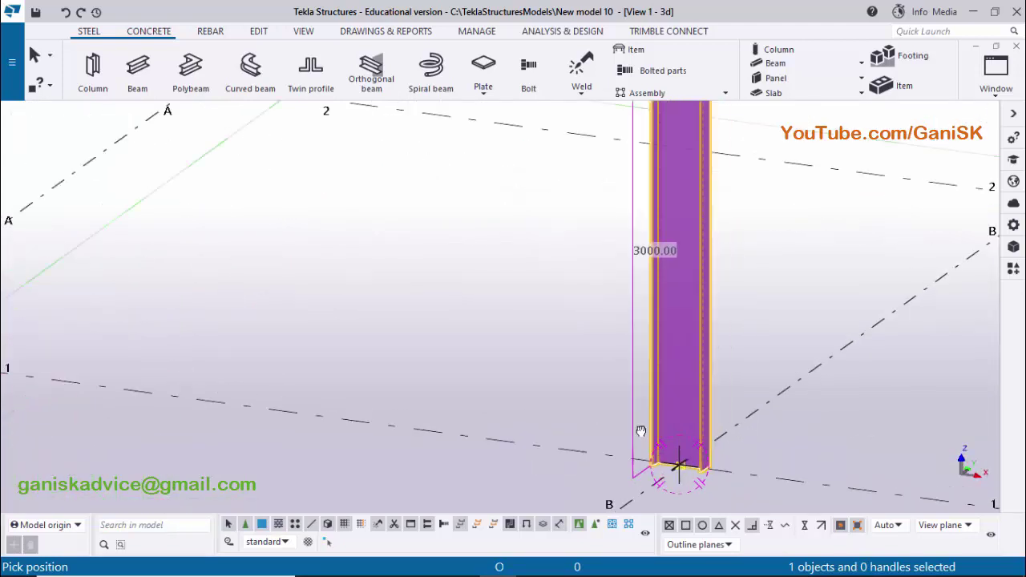
scroll(707, 265, up, 2)
right_click(682, 230)
click(705, 237)
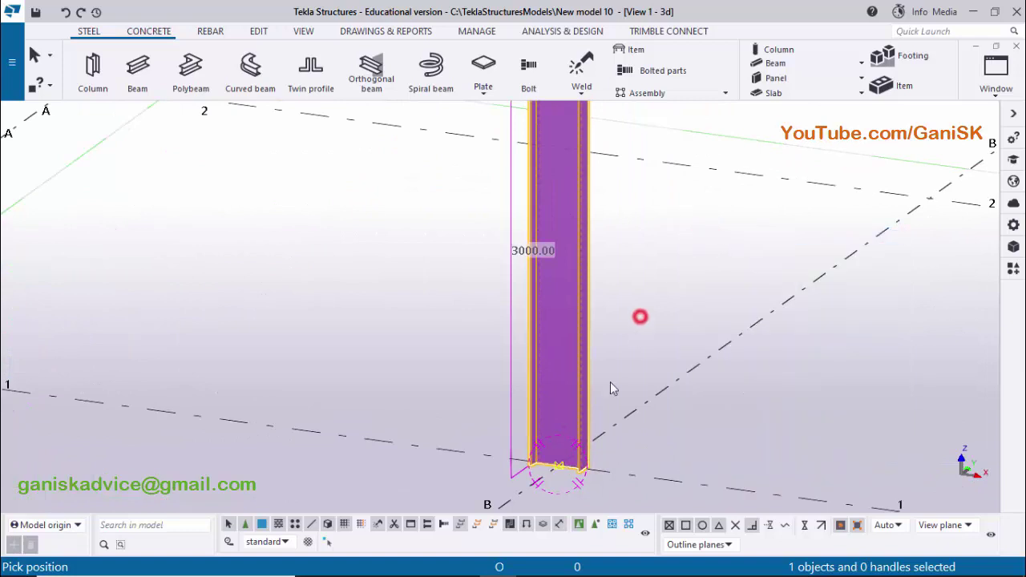
key(Escape)
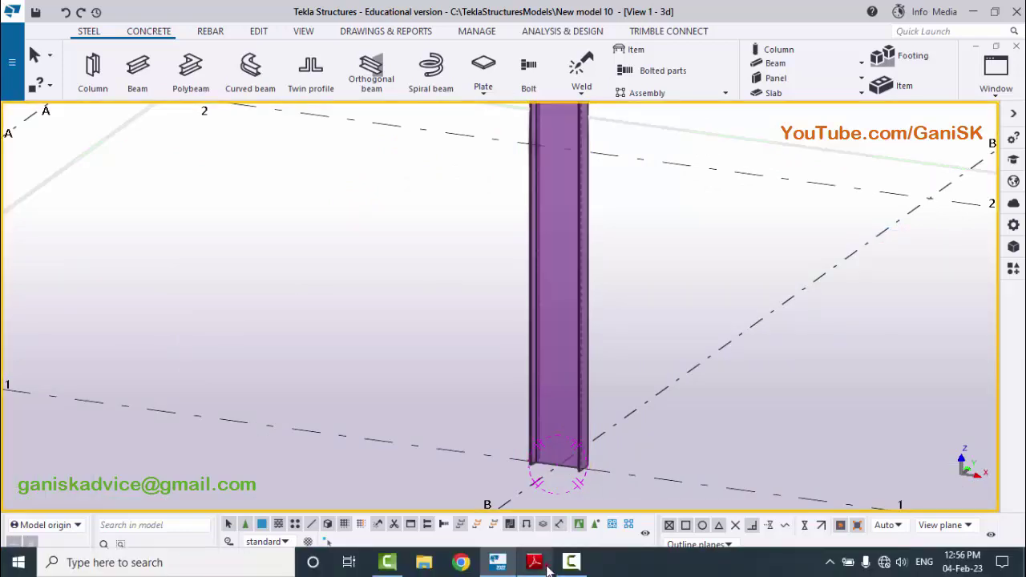
Switch to the PDF drawing and examine the base plate thickness, anchor rod size and rod lengths.
click(547, 569)
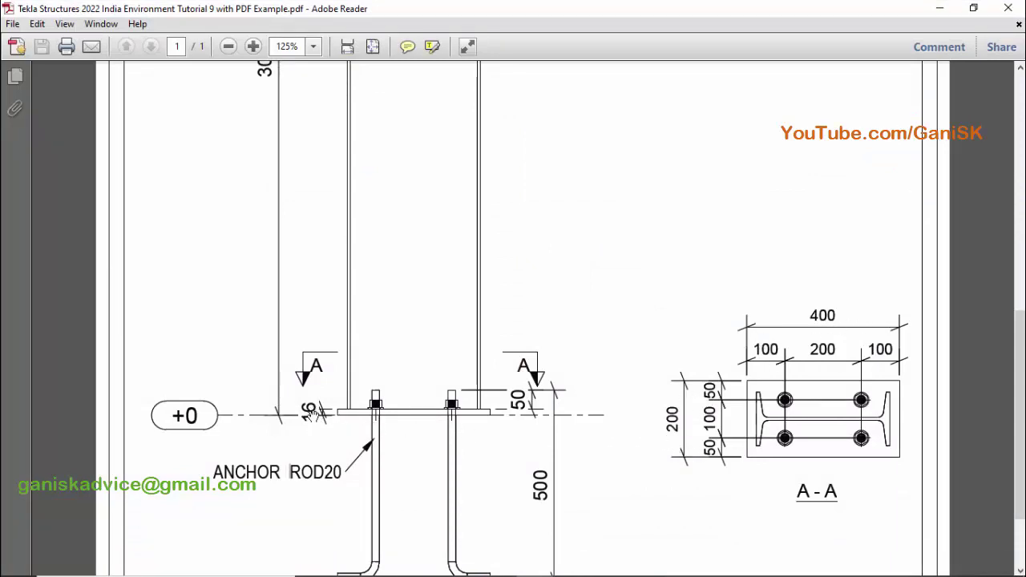
scroll(309, 413, down, 2)
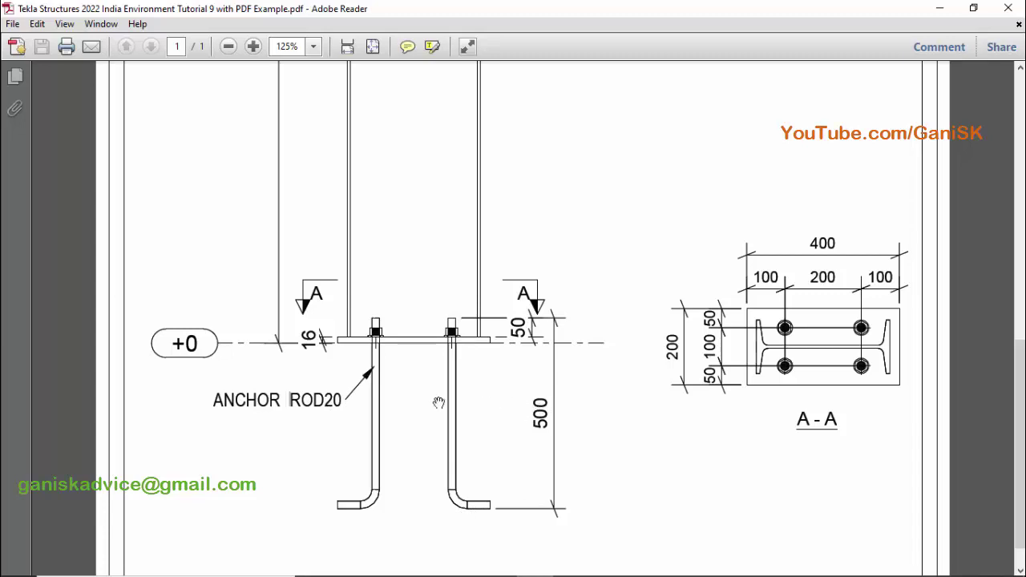
scroll(462, 372, up, 3)
scroll(467, 373, down, 4)
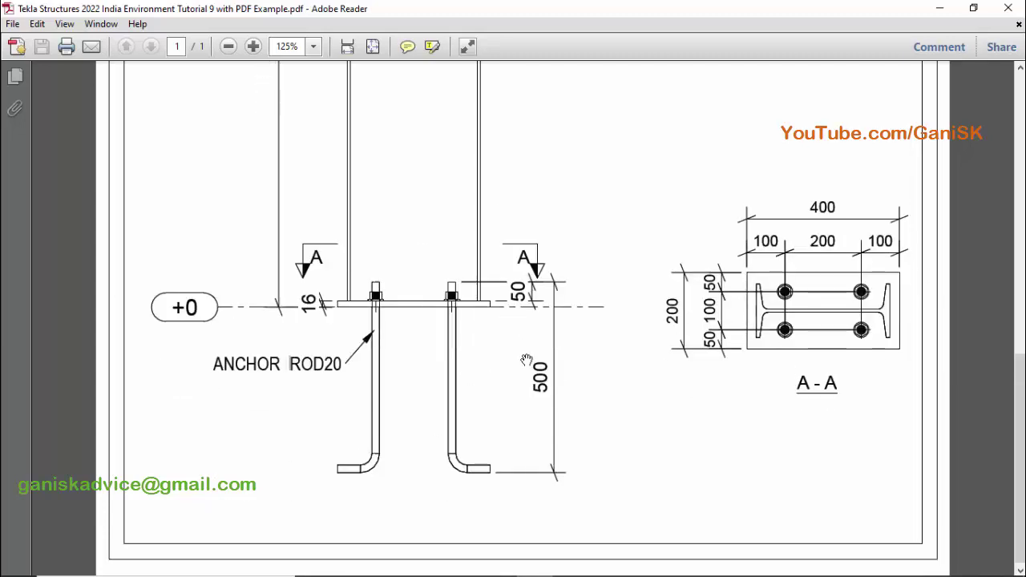
Back in Tekla Structures, search the applications and components catalog for BASE.
mouse_move(445, 566)
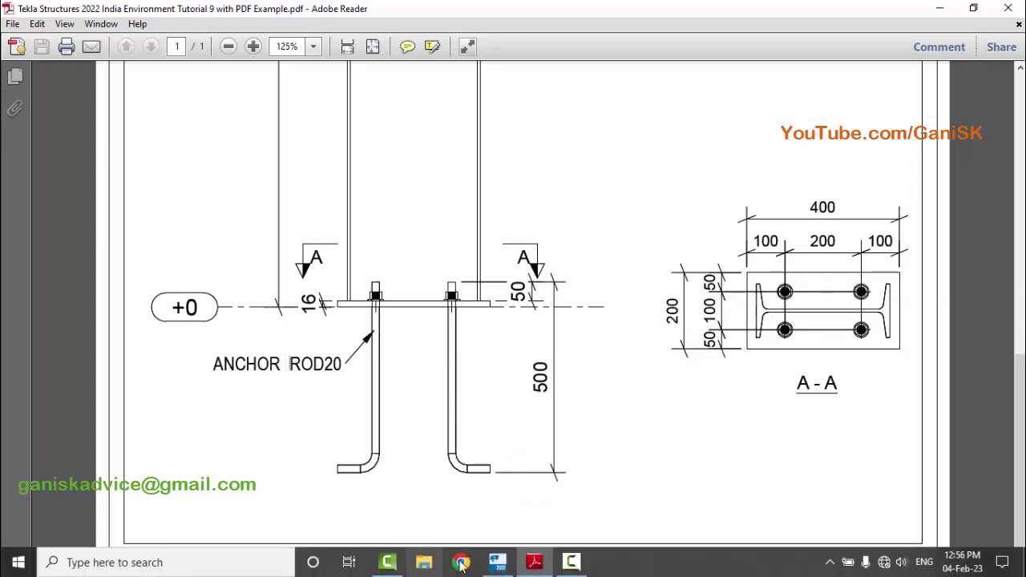
click(497, 563)
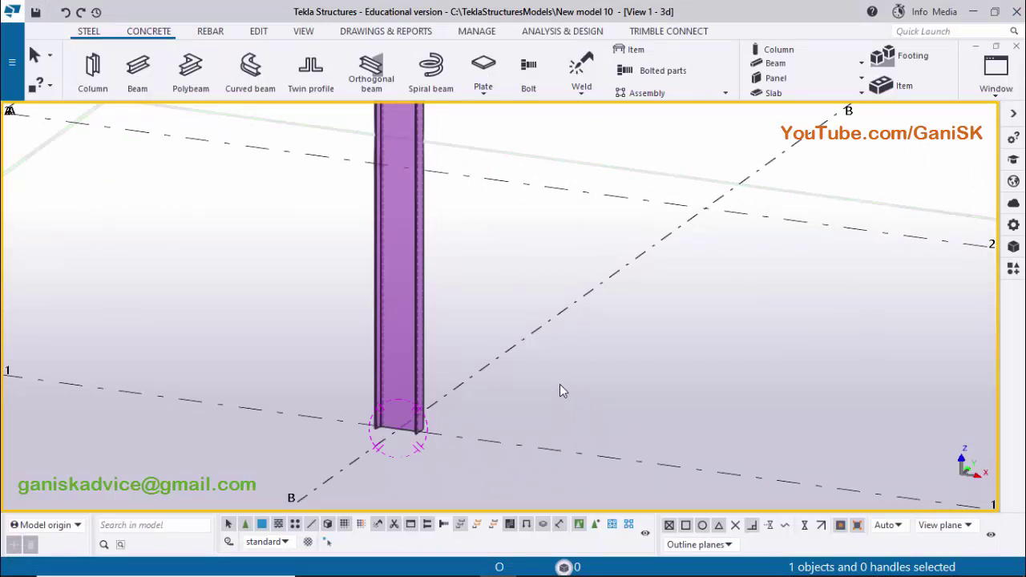
click(1013, 267)
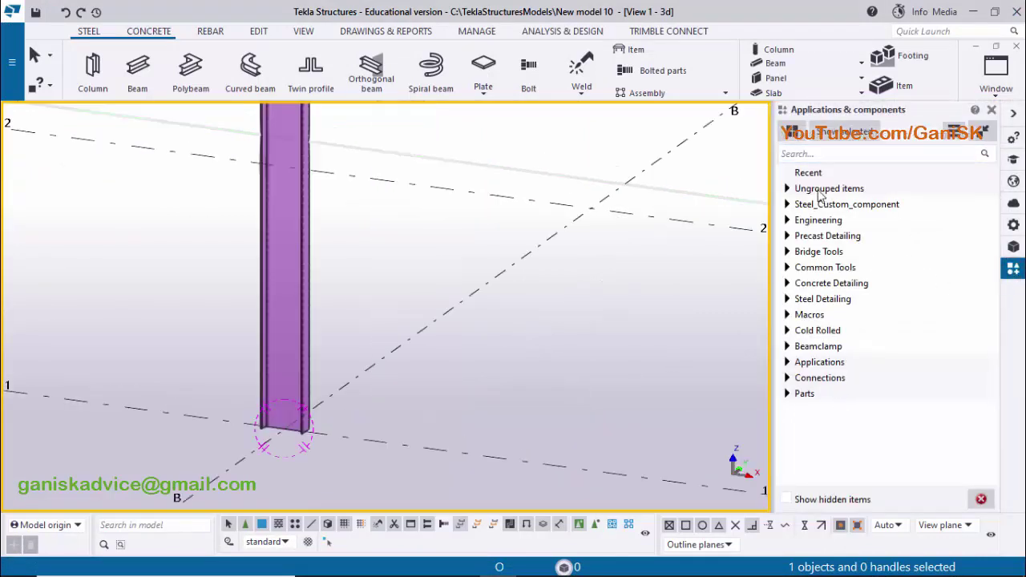
click(811, 152)
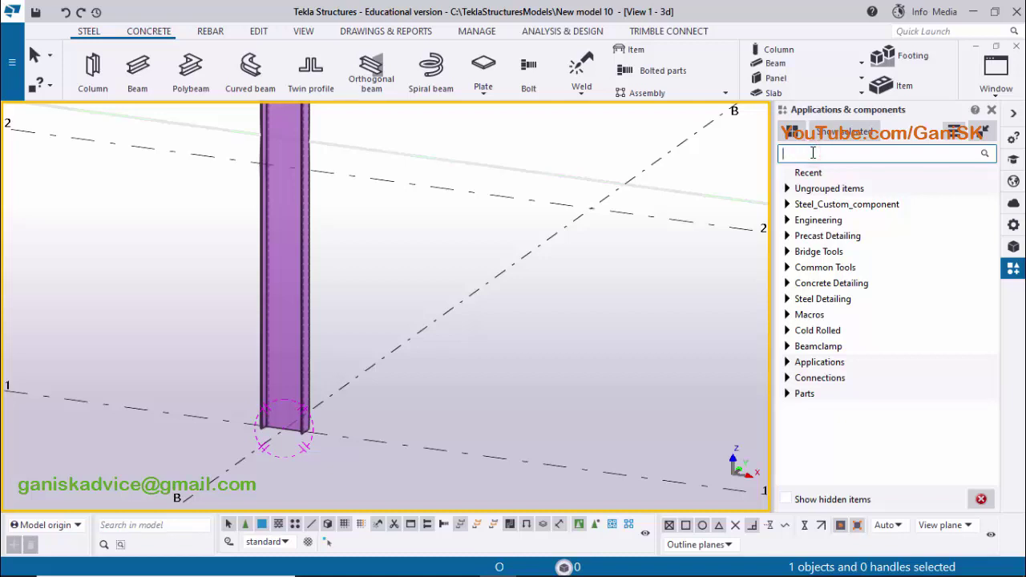
text(BASE)
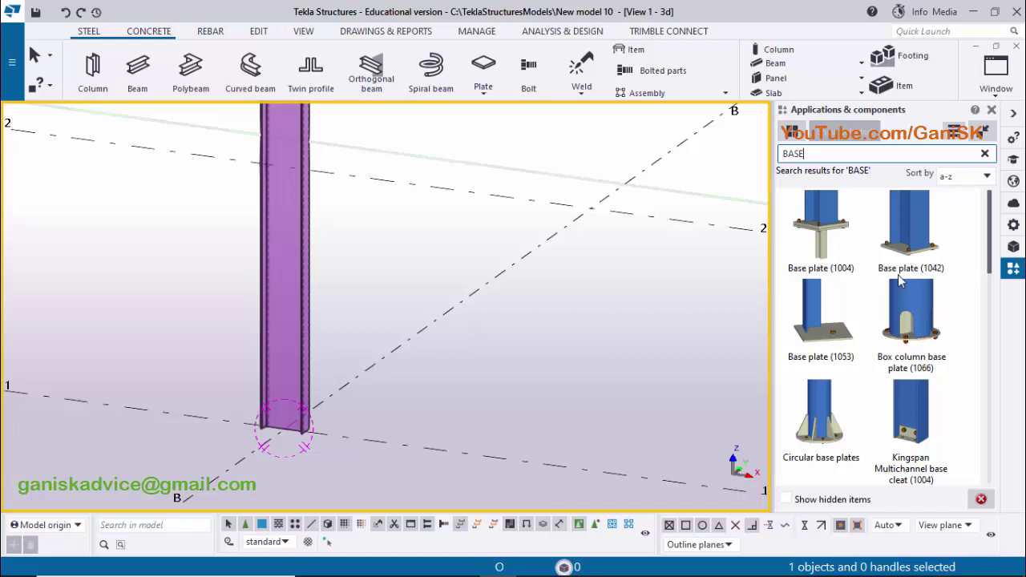
Check the PDF drawing, then add Base plate (1042) at the column's base on grid B/1, end the command and close the catalog.
click(535, 568)
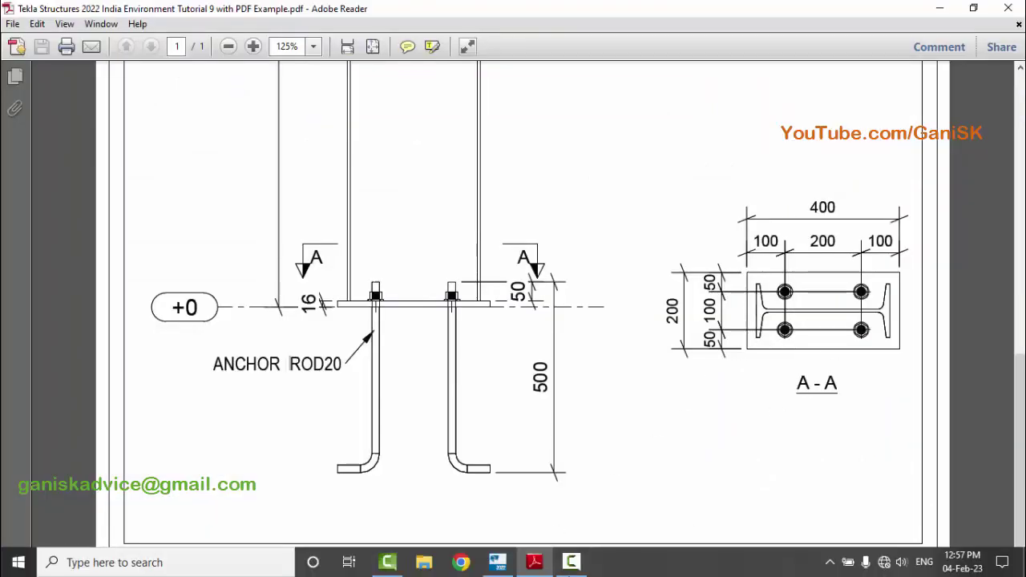
click(562, 567)
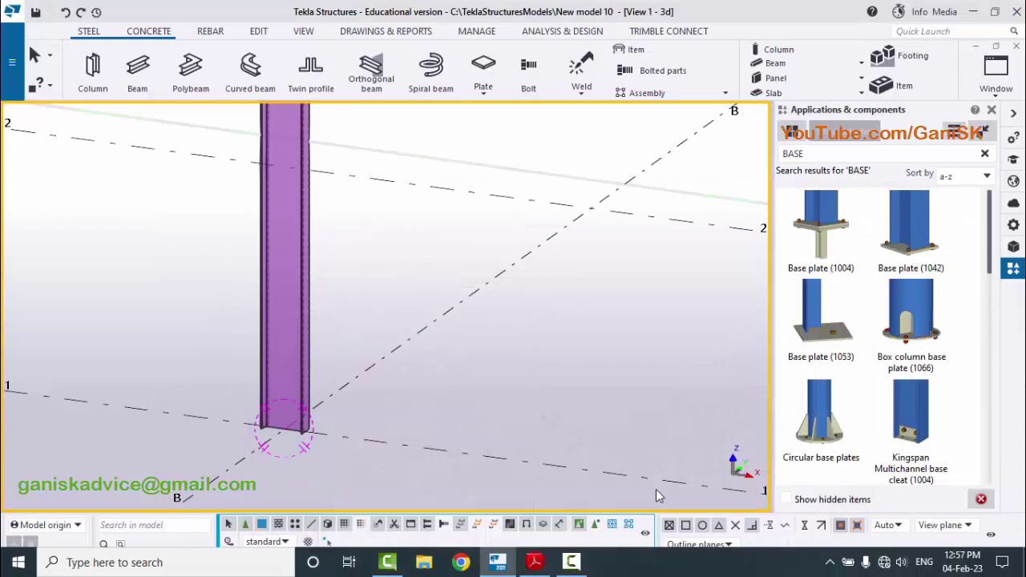
click(911, 245)
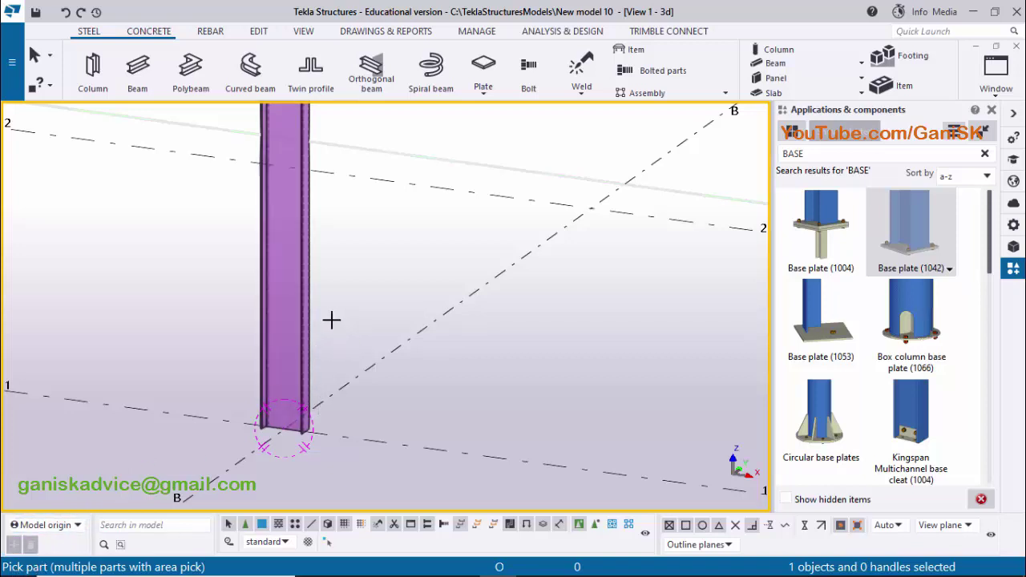
click(306, 291)
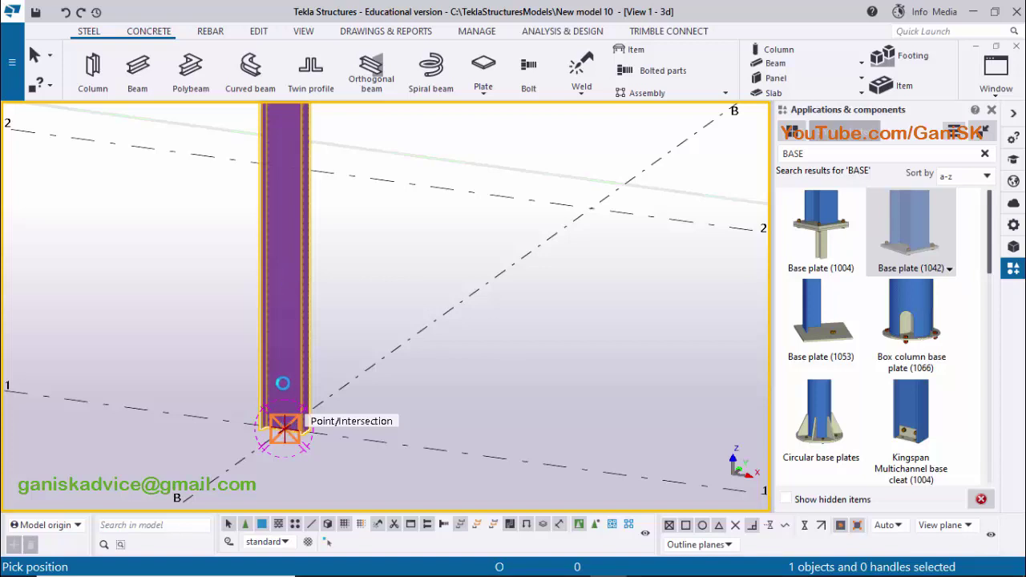
click(282, 384)
scroll(283, 433, up, 8)
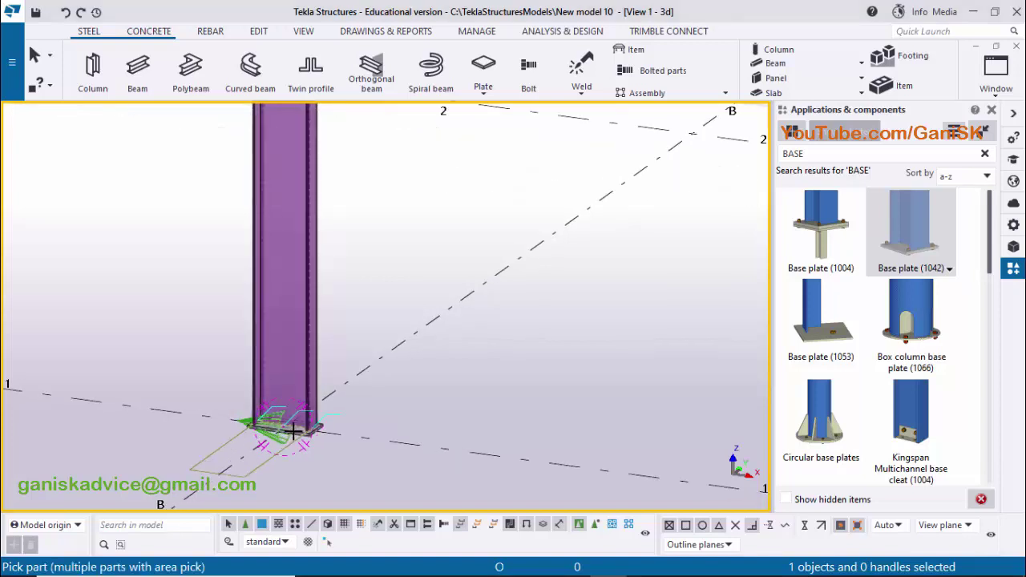
right_click(559, 211)
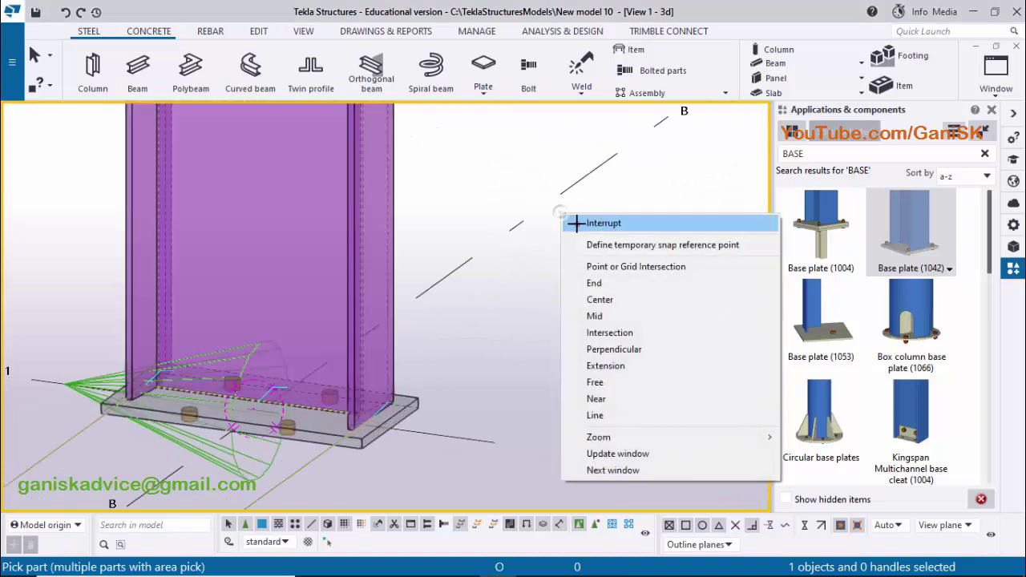
click(576, 217)
click(989, 110)
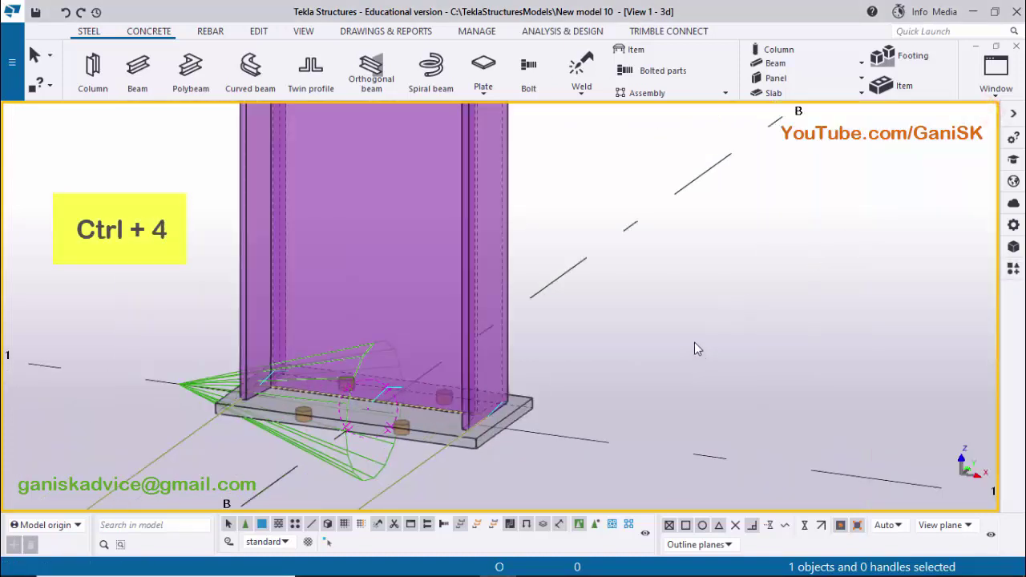
Set both the parts and the component content to rendered representation in the 3D view.
key(ctrl+4)
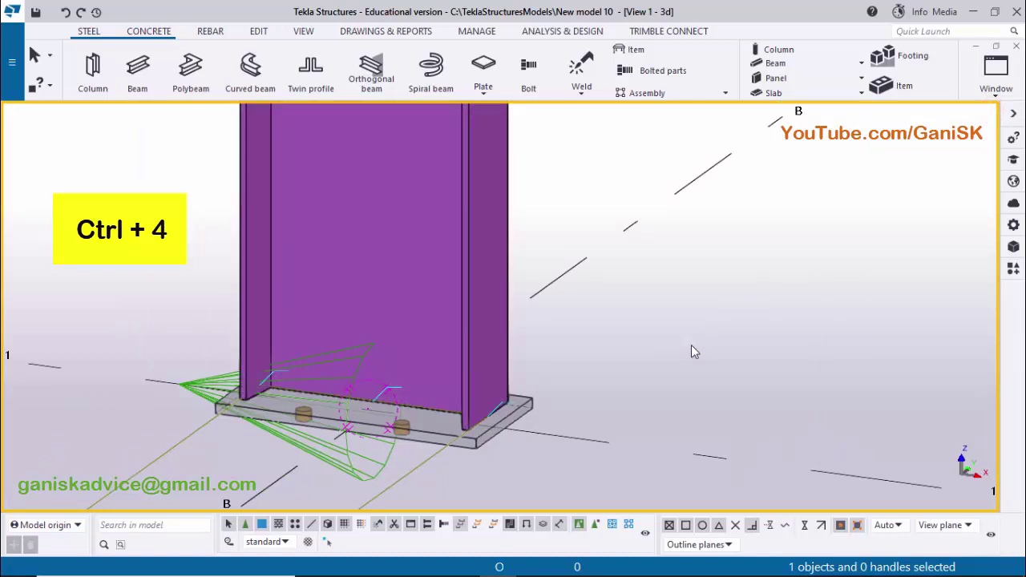
key(ctrl+3)
key(ctrl+4)
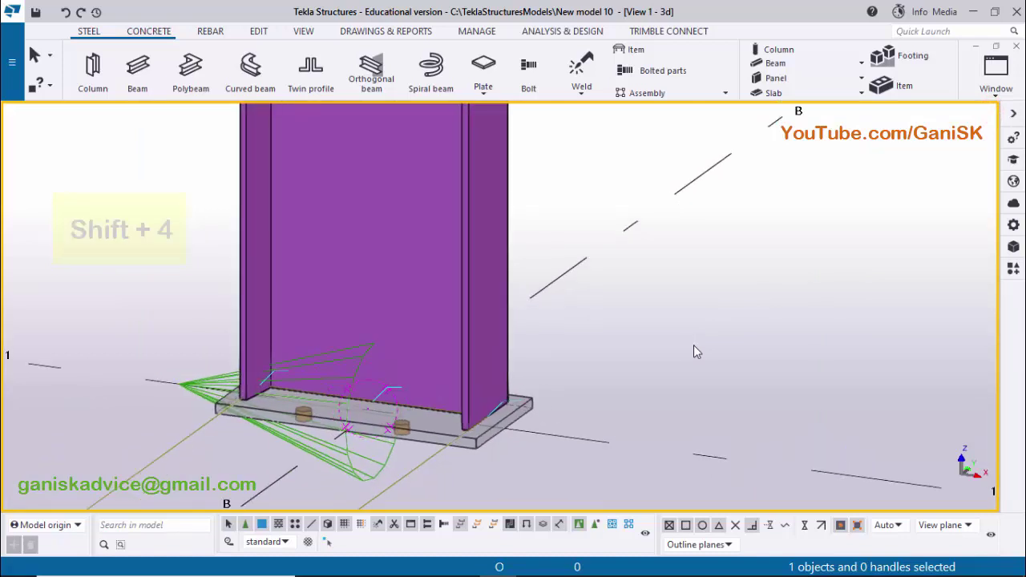
key(shift+4)
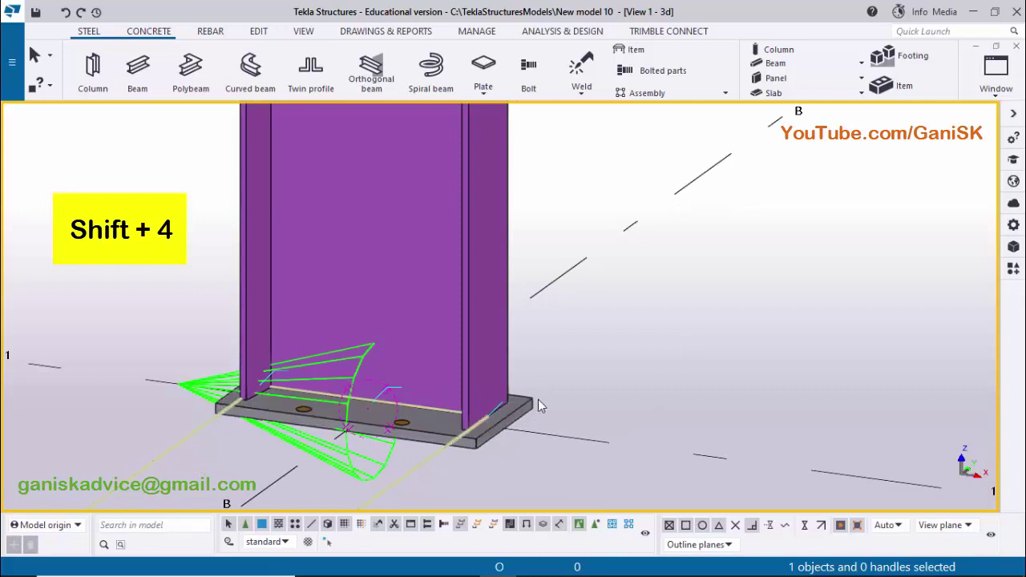
Examine the base plate and its bolt holes in the 3D view and compare them with the PDF drawing.
ctrl+middle_drag(538, 397, 366, 447)
right_click(683, 208)
click(694, 215)
scroll(431, 413, up, 2)
scroll(430, 413, up, 3)
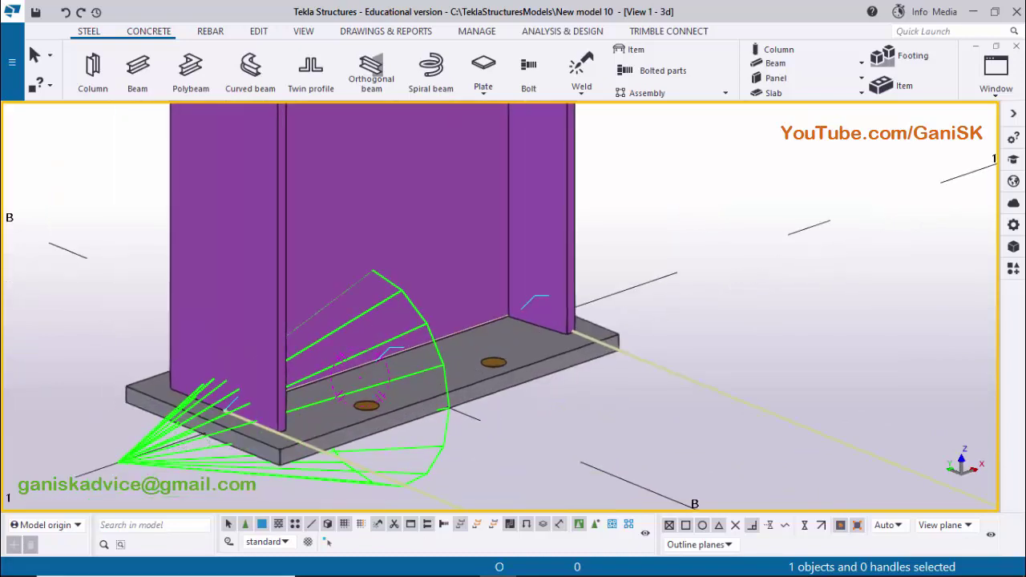
mouse_move(488, 563)
click(534, 562)
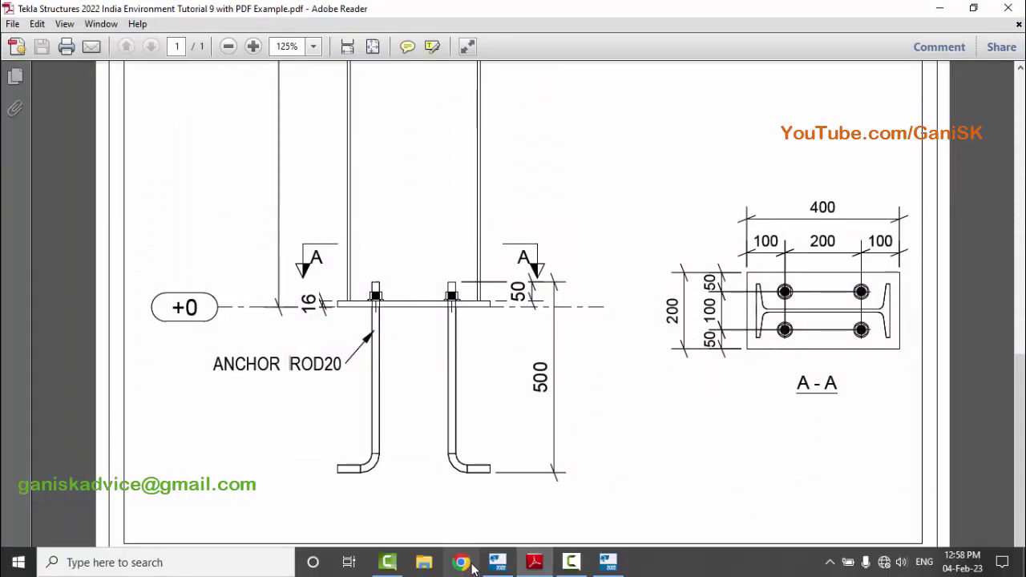
click(498, 562)
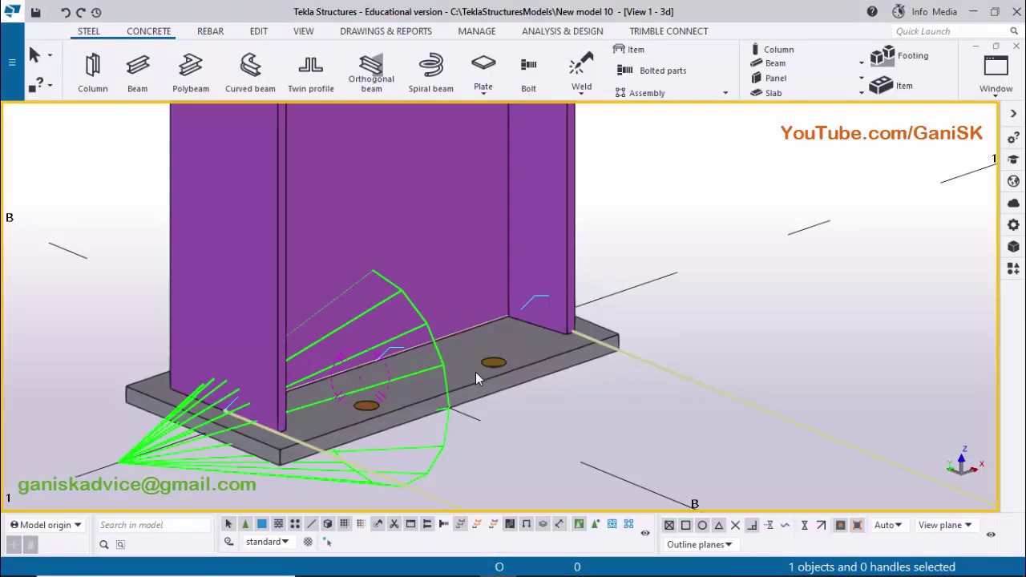
Open the base plate component's properties and set the plate thickness to 16 mm as given in the PDF drawing.
click(475, 374)
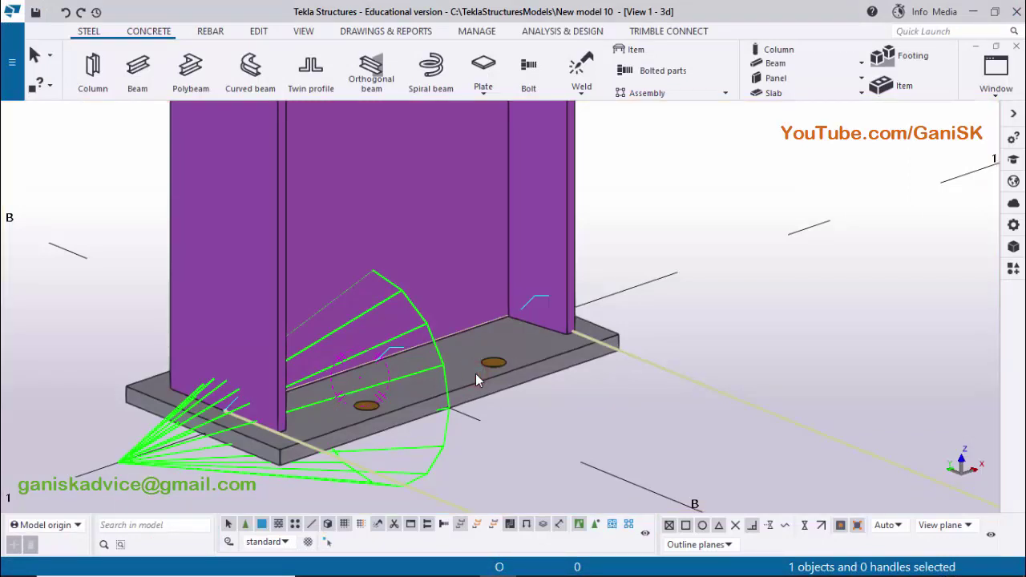
double_click(475, 373)
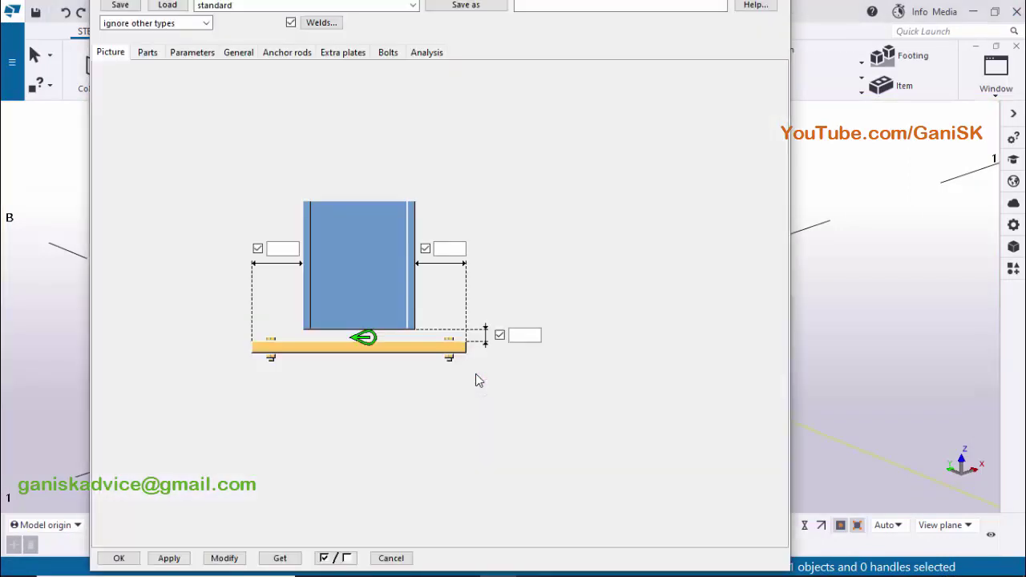
click(147, 53)
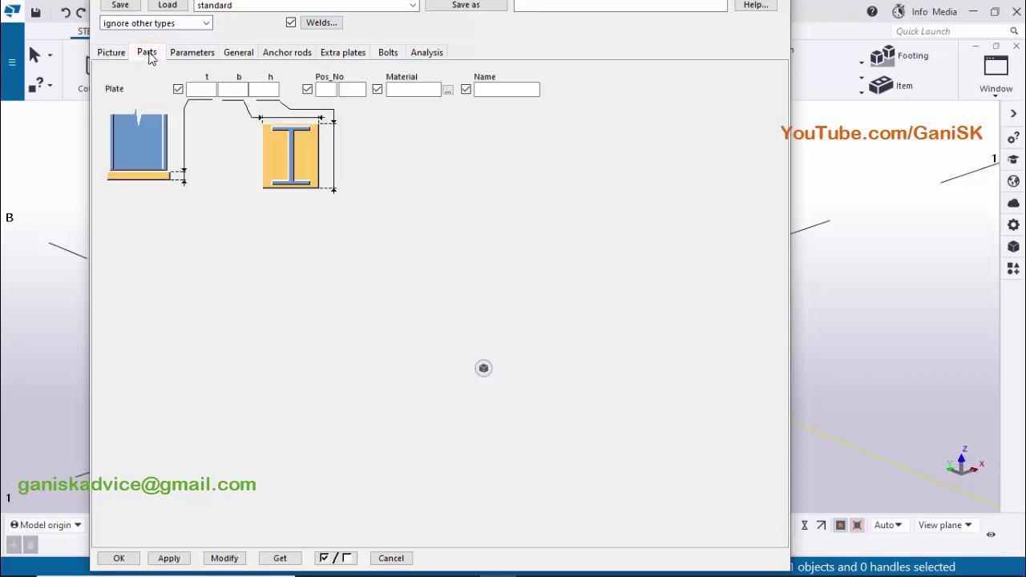
click(202, 89)
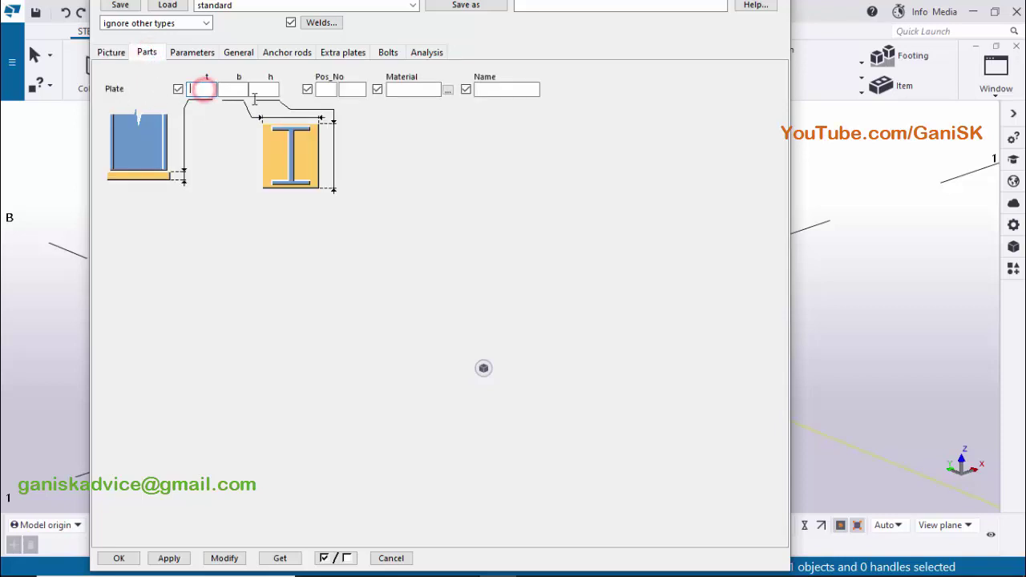
click(535, 565)
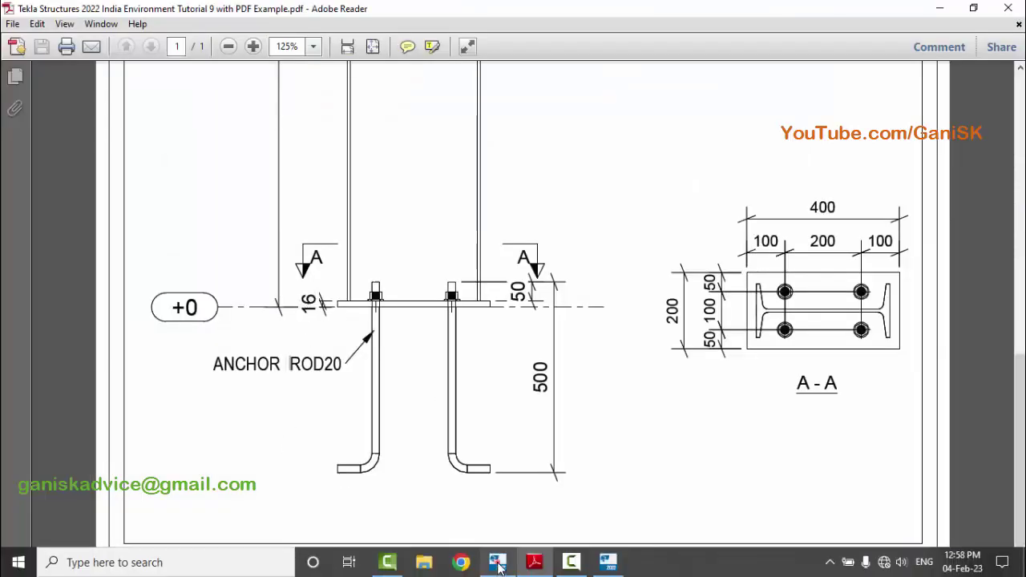
click(500, 565)
click(200, 90)
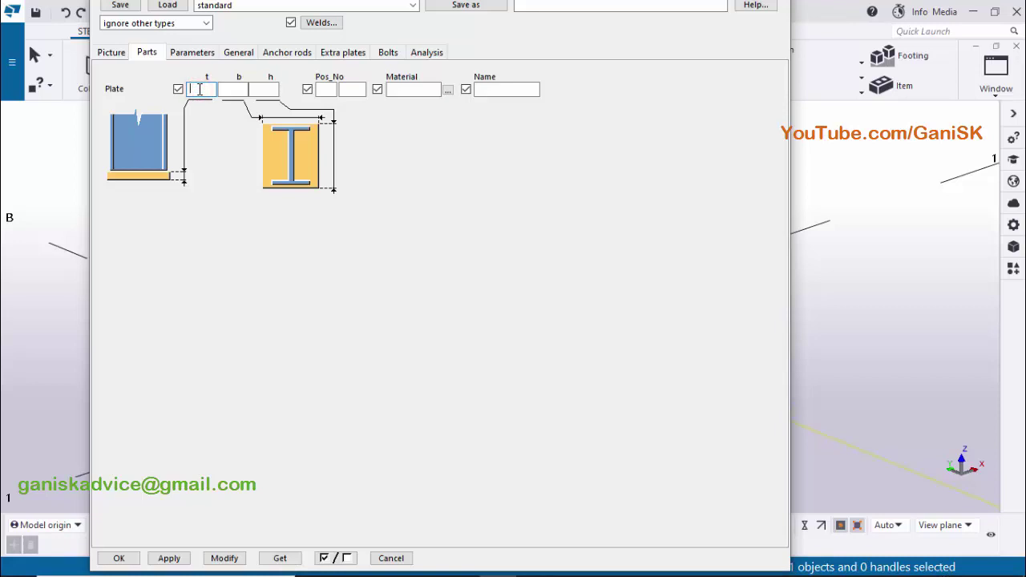
text(16)
click(236, 89)
click(264, 89)
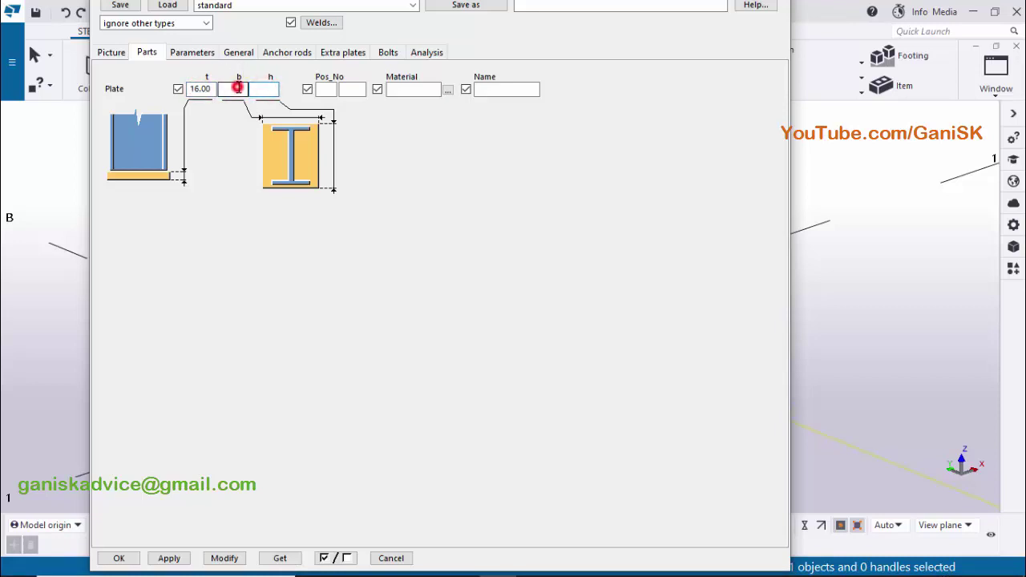
click(264, 89)
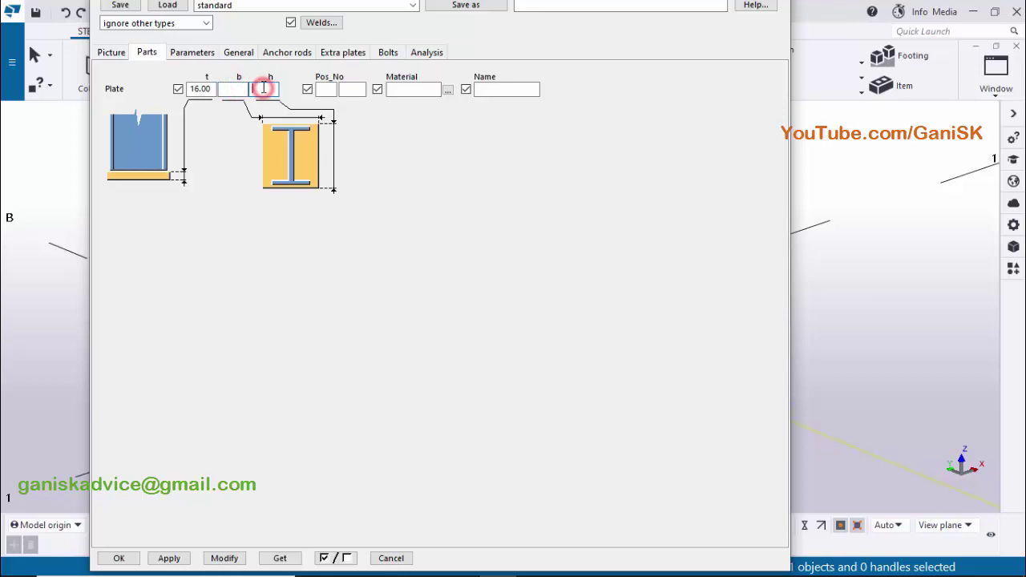
click(386, 53)
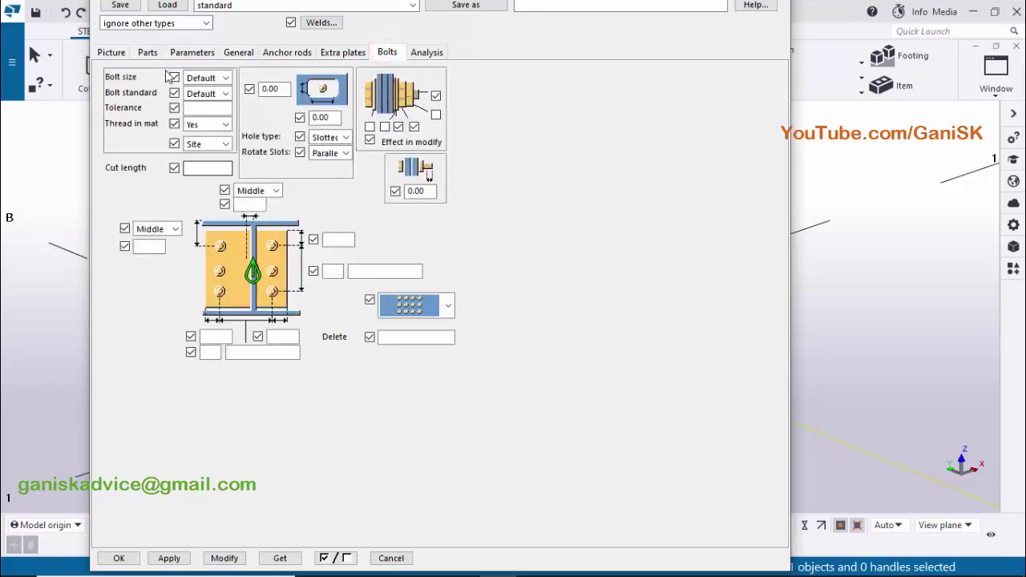
click(147, 52)
click(232, 89)
click(271, 88)
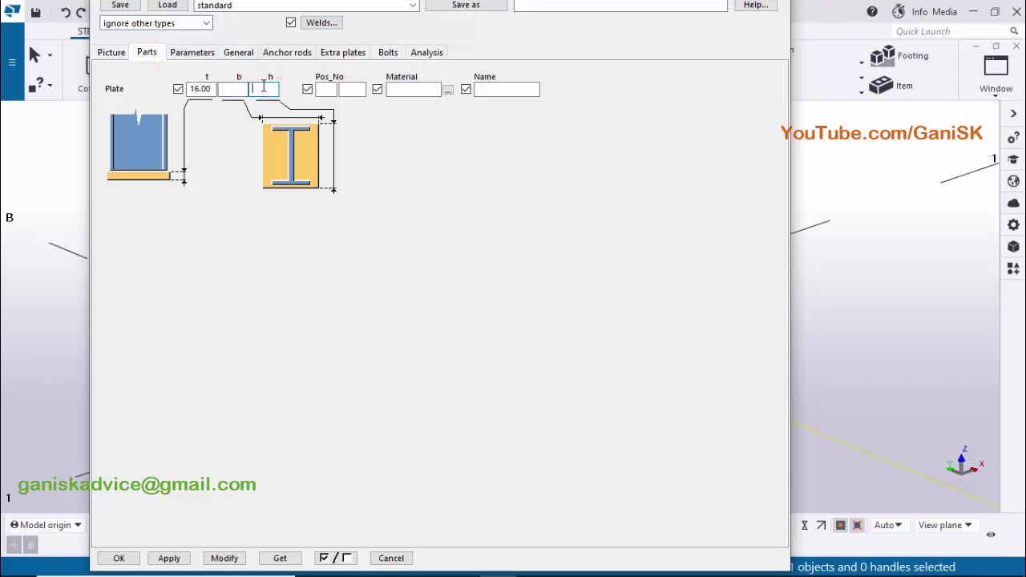
click(206, 88)
Give the plate the position number prefix BP, start number 1 and the name BASE PLATE.
click(324, 89)
click(350, 89)
click(333, 89)
click(346, 89)
text(1)
click(482, 89)
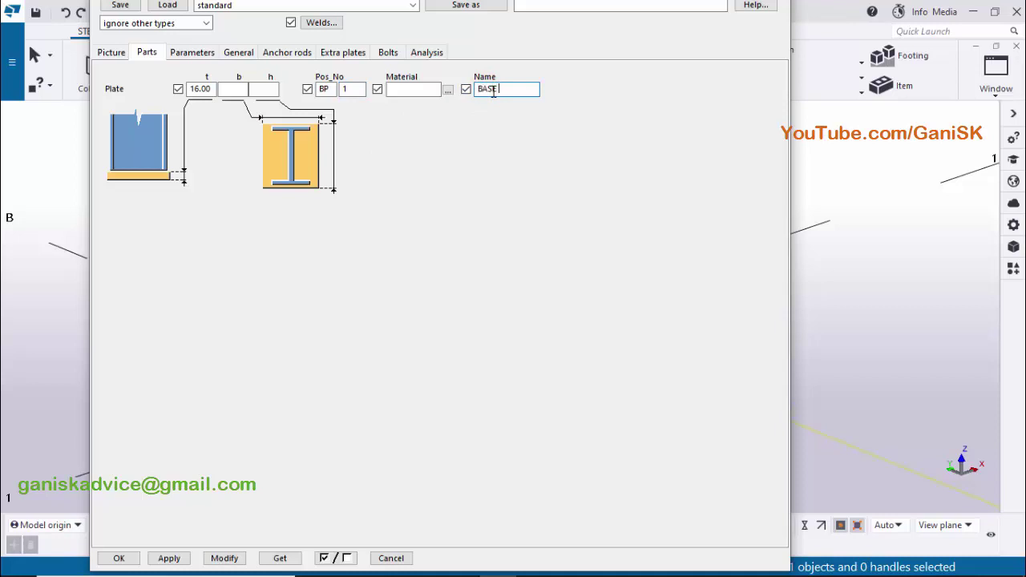
Apply the changed plate properties to the base plate component in the model and inspect the plate's corner.
click(506, 243)
scroll(897, 357, up, 5)
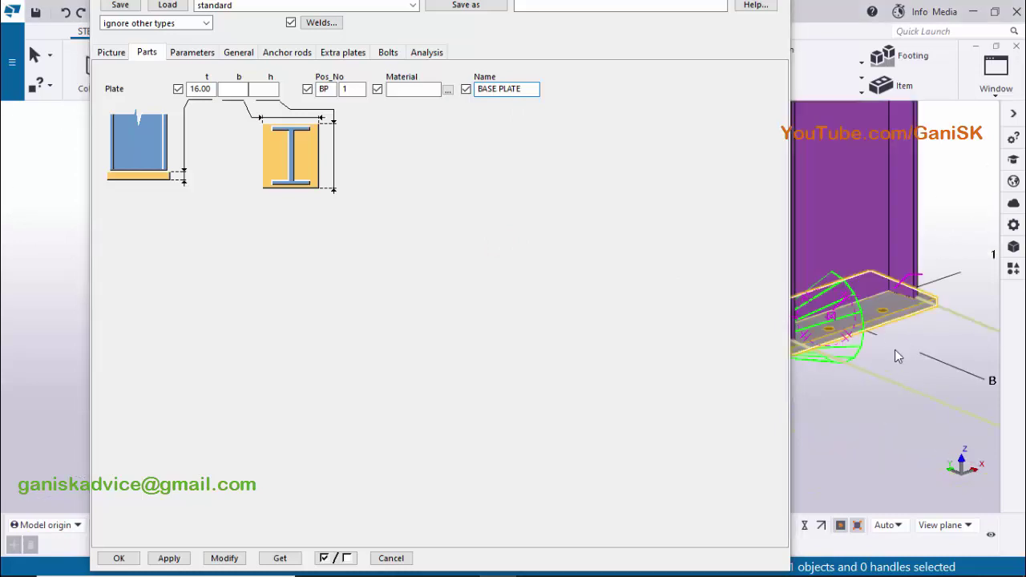
scroll(898, 357, up, 3)
middle_drag(929, 345, 902, 330)
scroll(899, 335, up, 3)
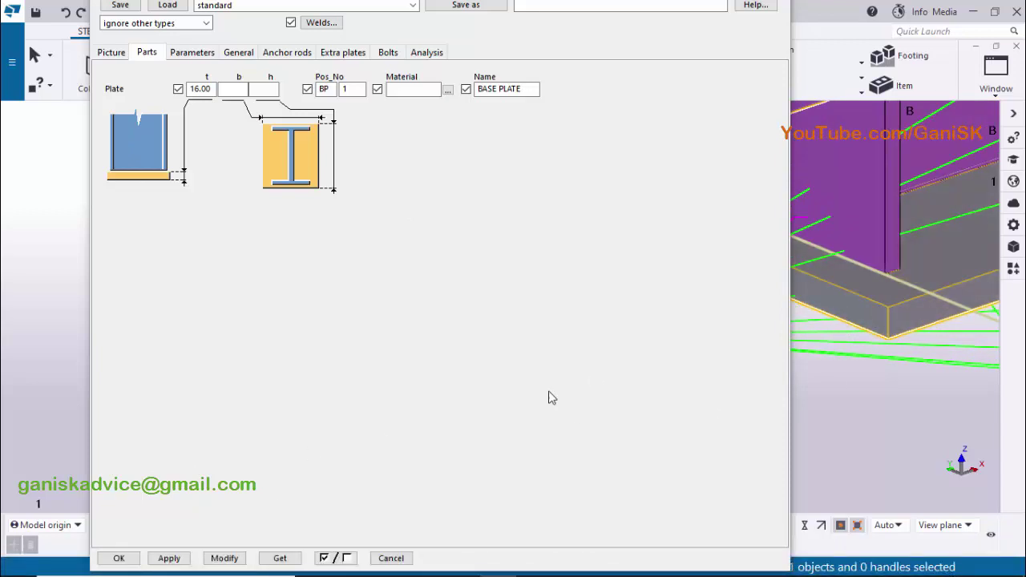
click(226, 558)
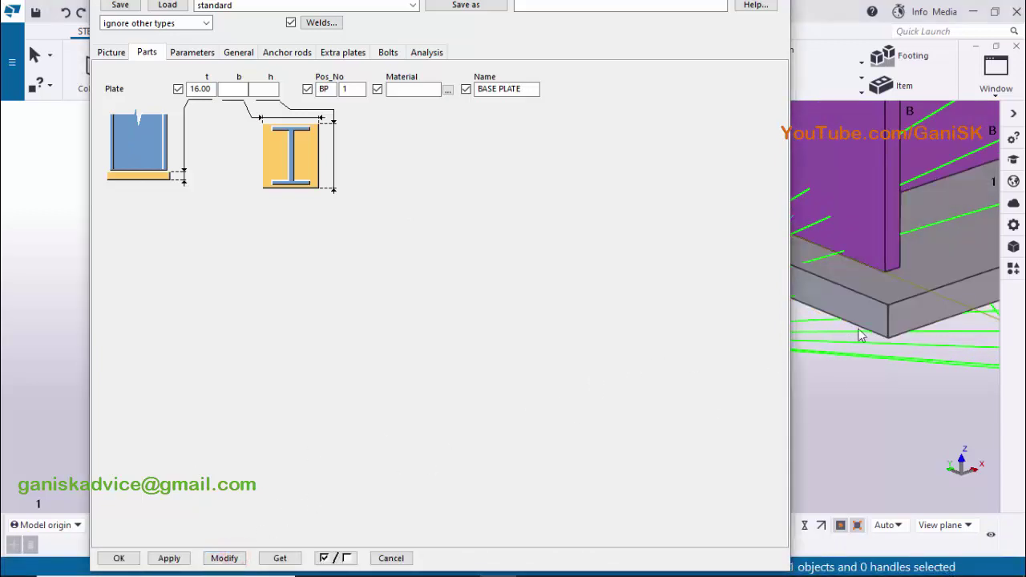
ctrl+middle_drag(893, 313, 917, 308)
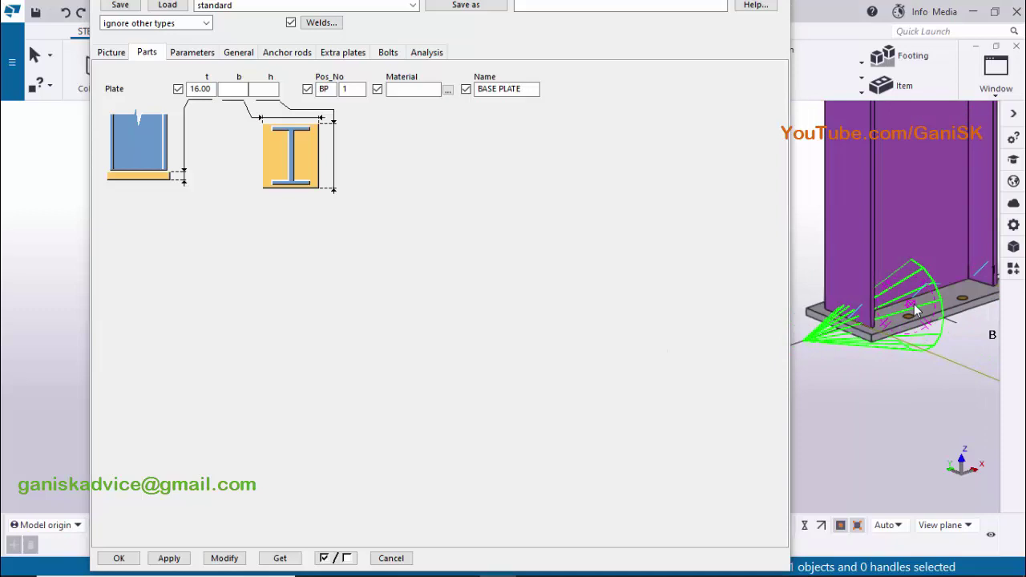
Check the anchor rod size in the PDF drawing and set the rod profile to the circular section ROD with a 20 mm diameter.
click(287, 52)
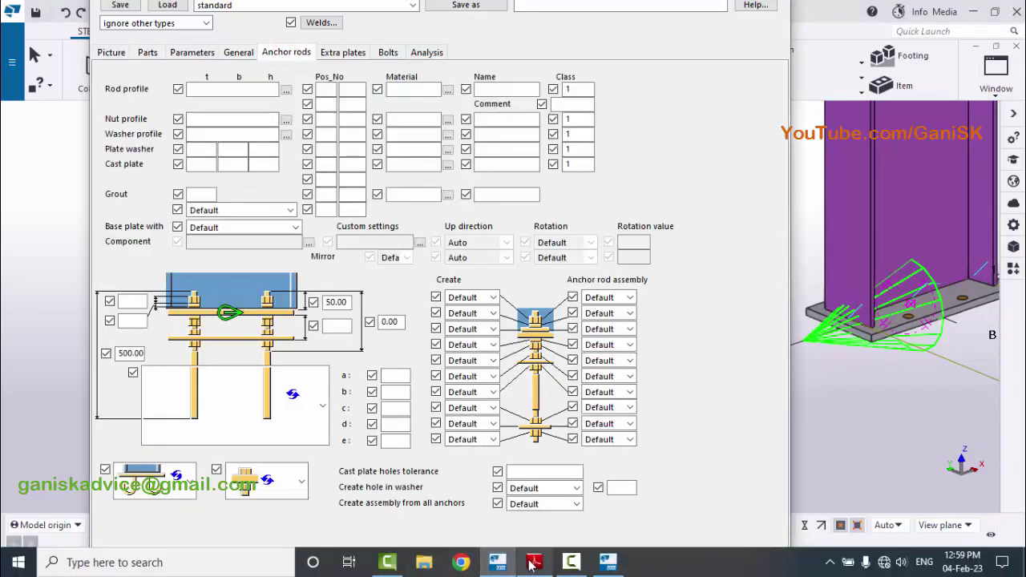
click(534, 562)
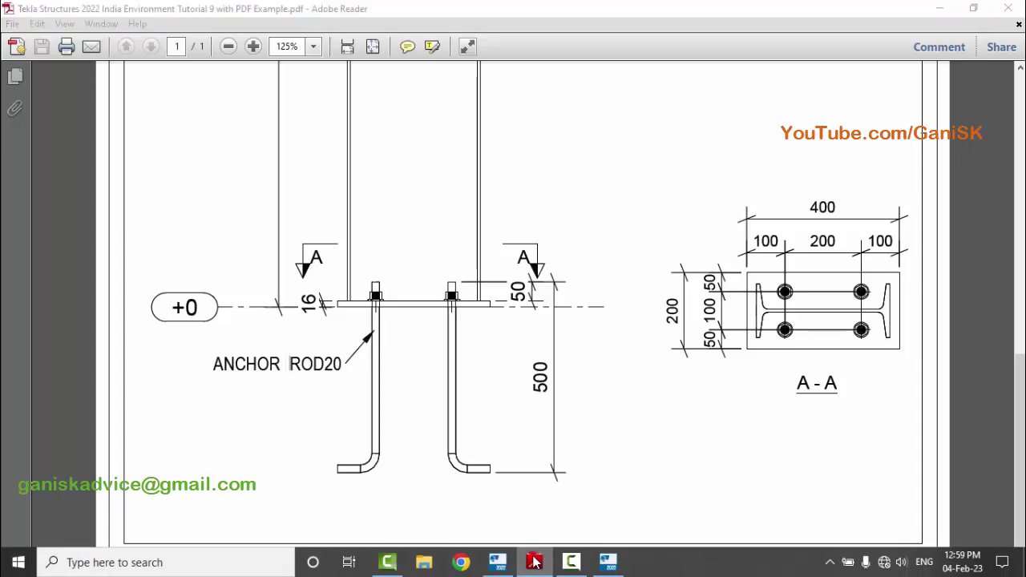
click(497, 569)
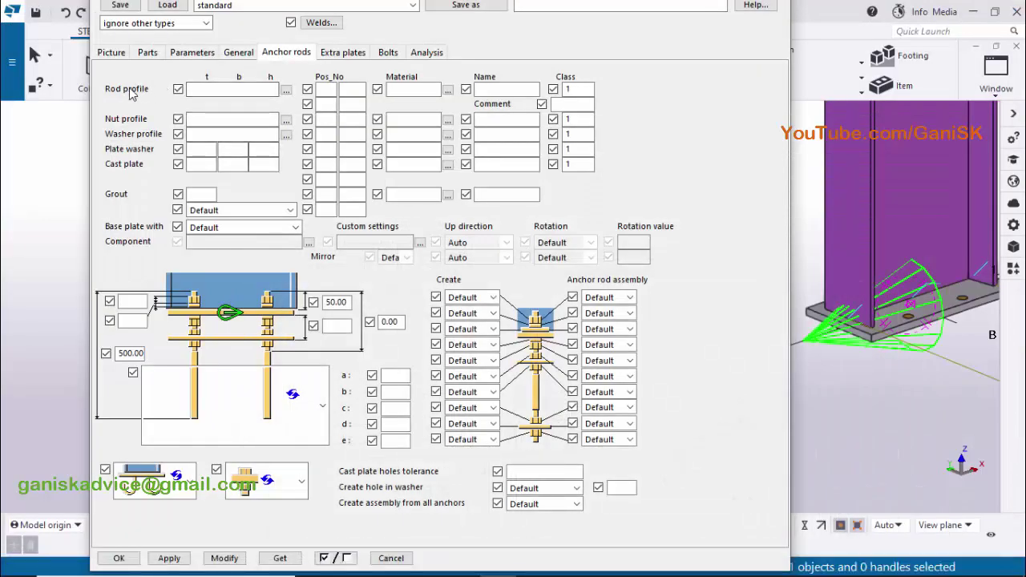
click(286, 91)
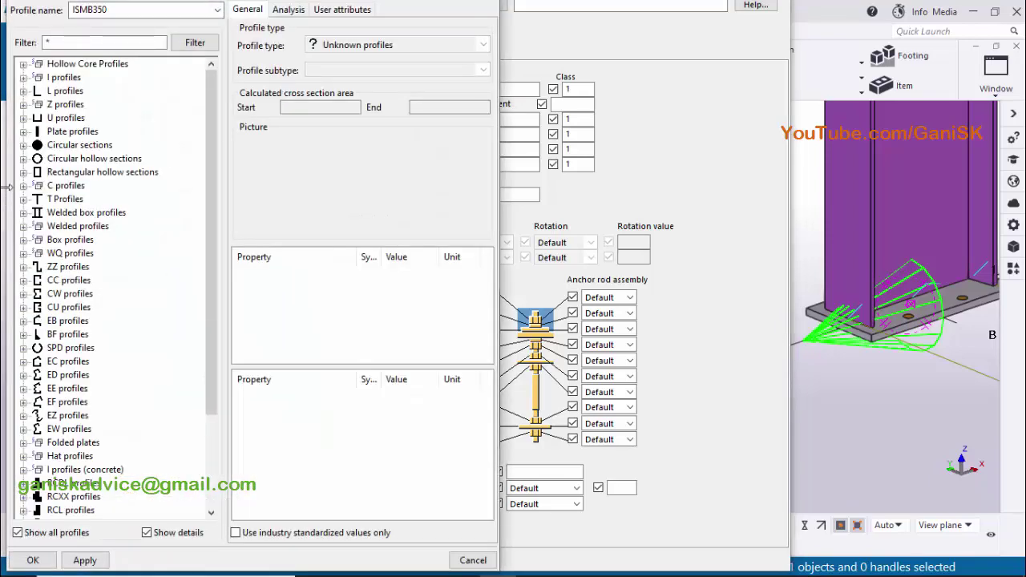
click(24, 146)
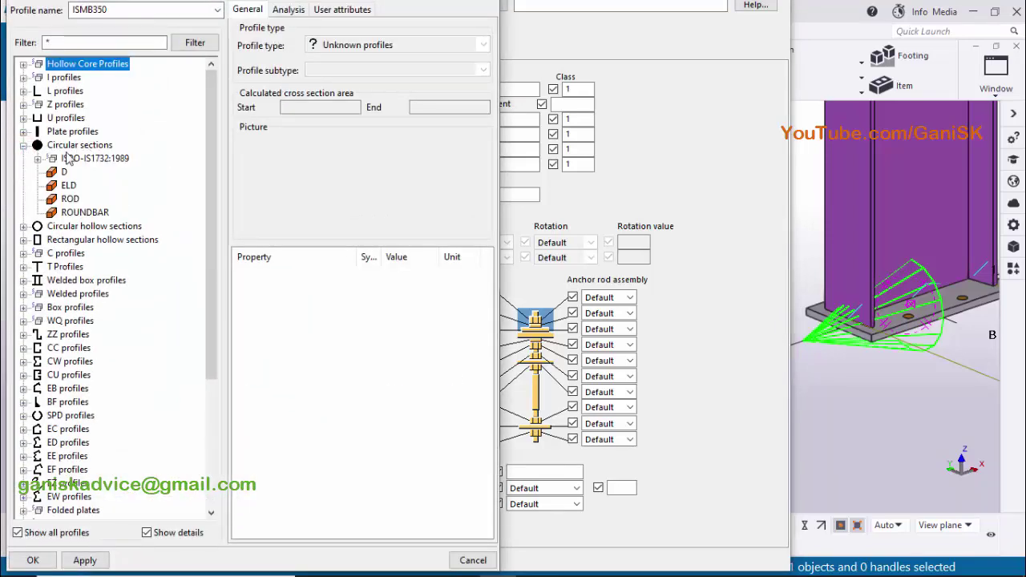
click(72, 200)
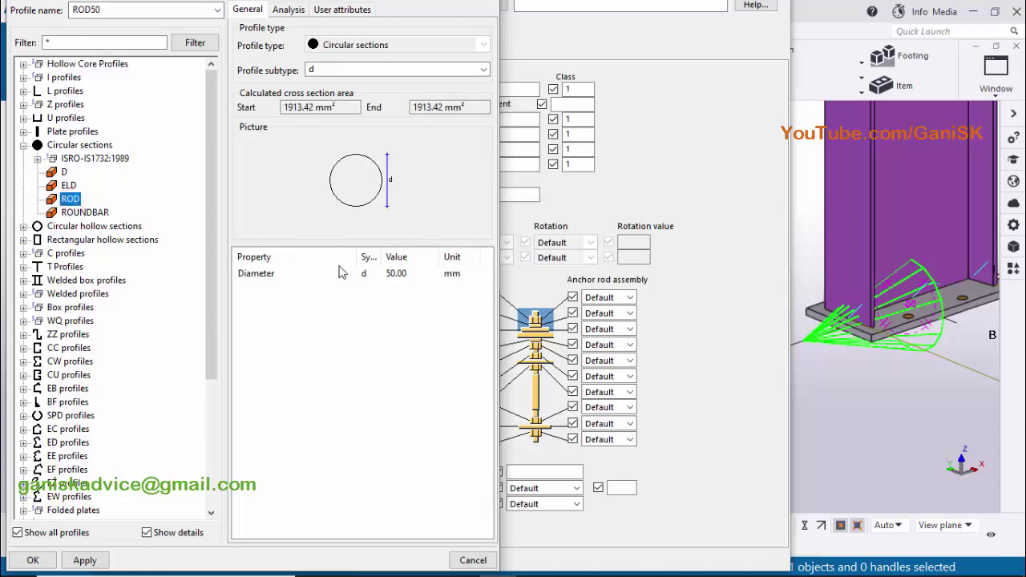
double_click(401, 273)
text(20)
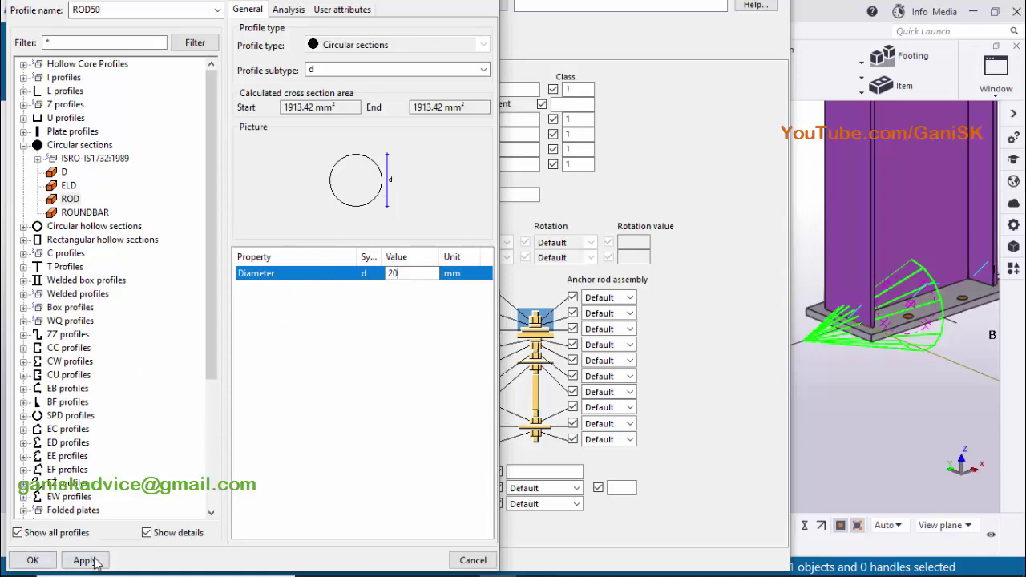
click(85, 560)
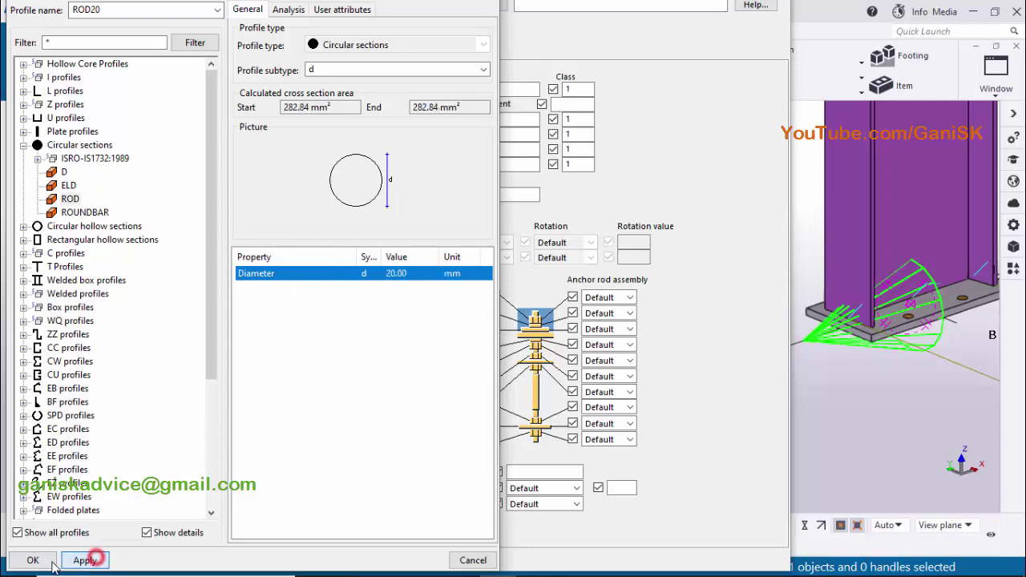
click(33, 560)
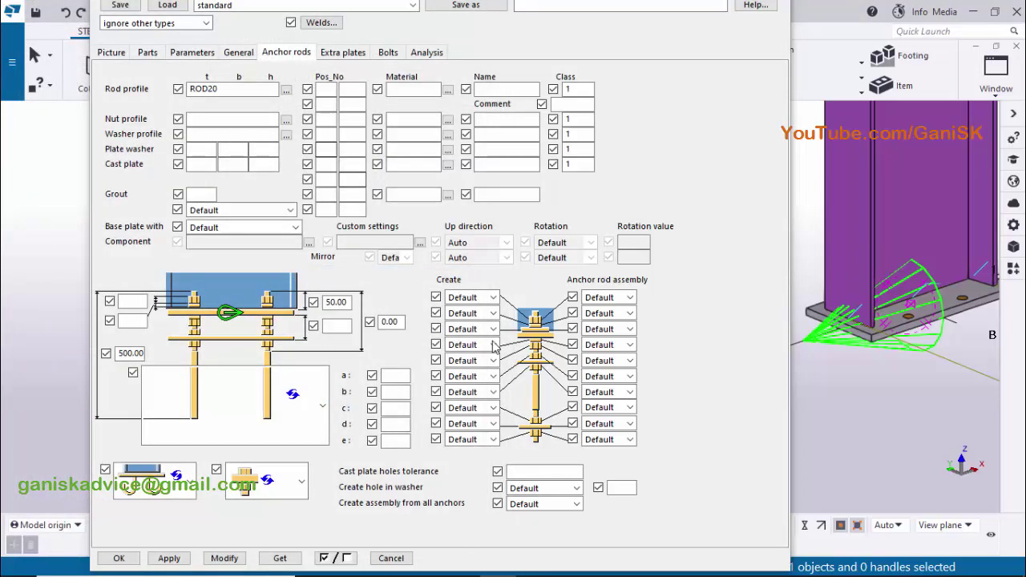
click(237, 552)
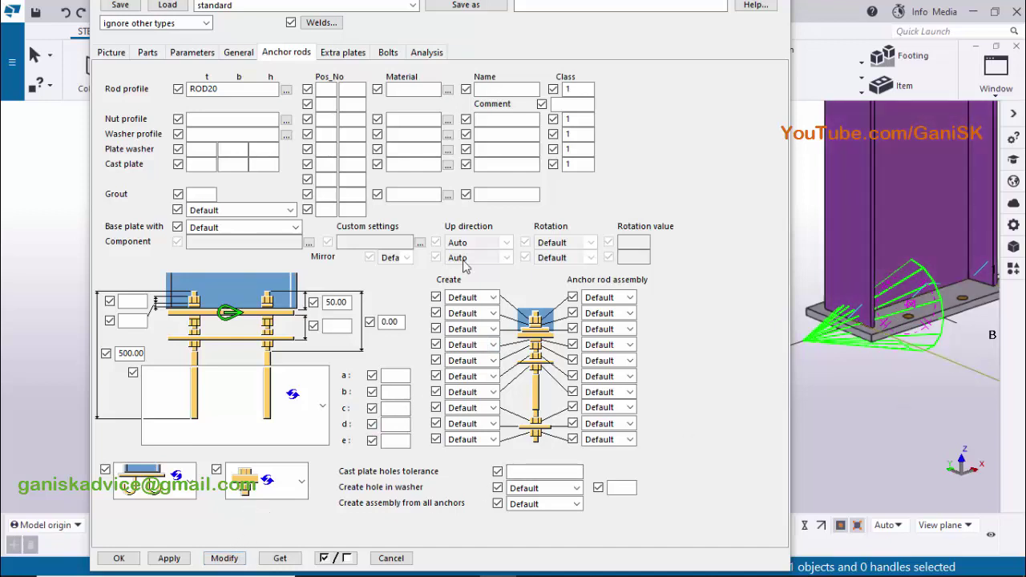
Set the base plate to be created with anchor rods, apply it to the model and inspect the rods at the plate.
click(205, 228)
click(230, 265)
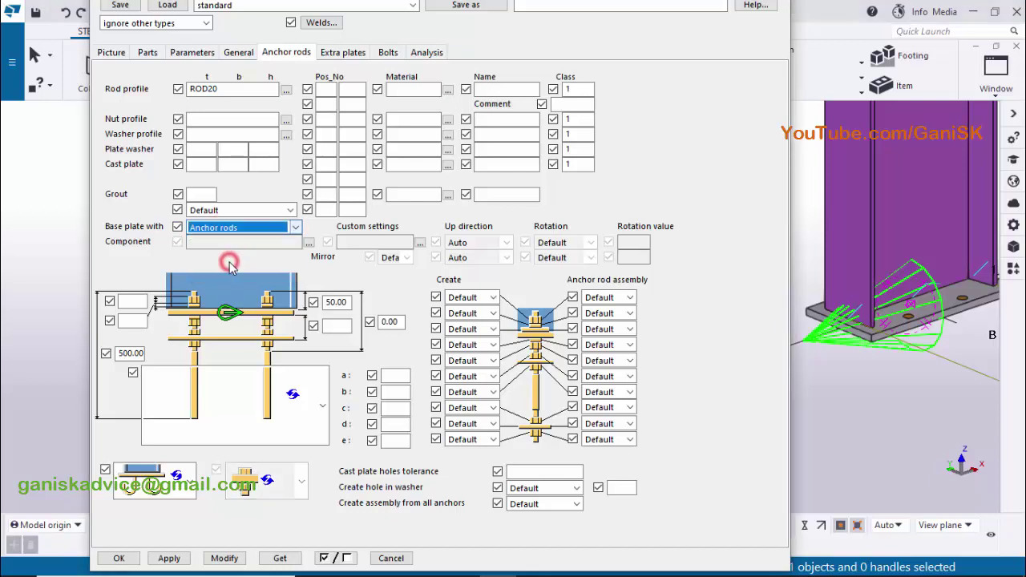
click(225, 558)
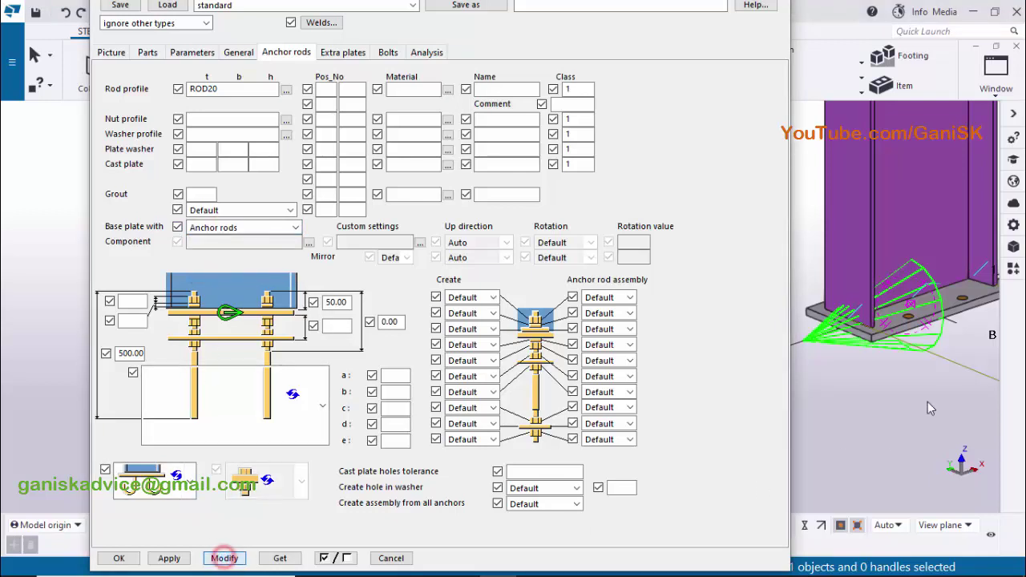
scroll(873, 337, up, 2)
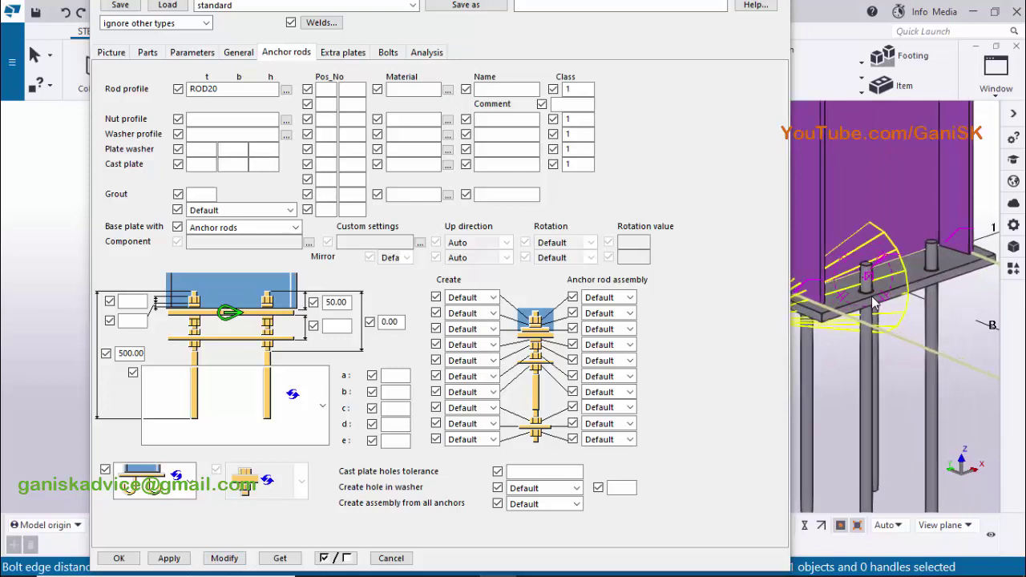
scroll(876, 284, up, 2)
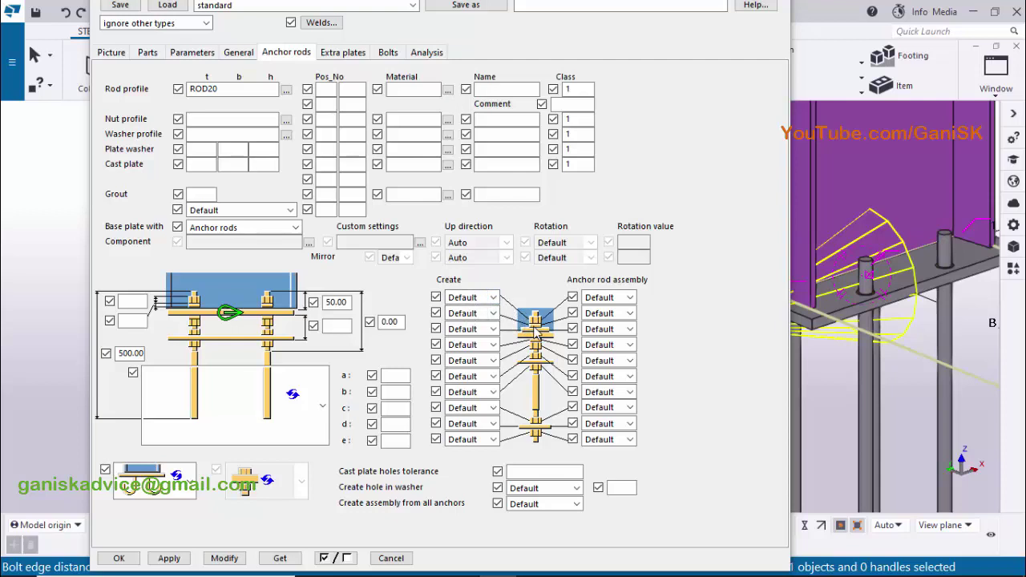
Set creation of the upper nut and the washer below it to Yes, apply the change and inspect one anchor rod.
click(495, 298)
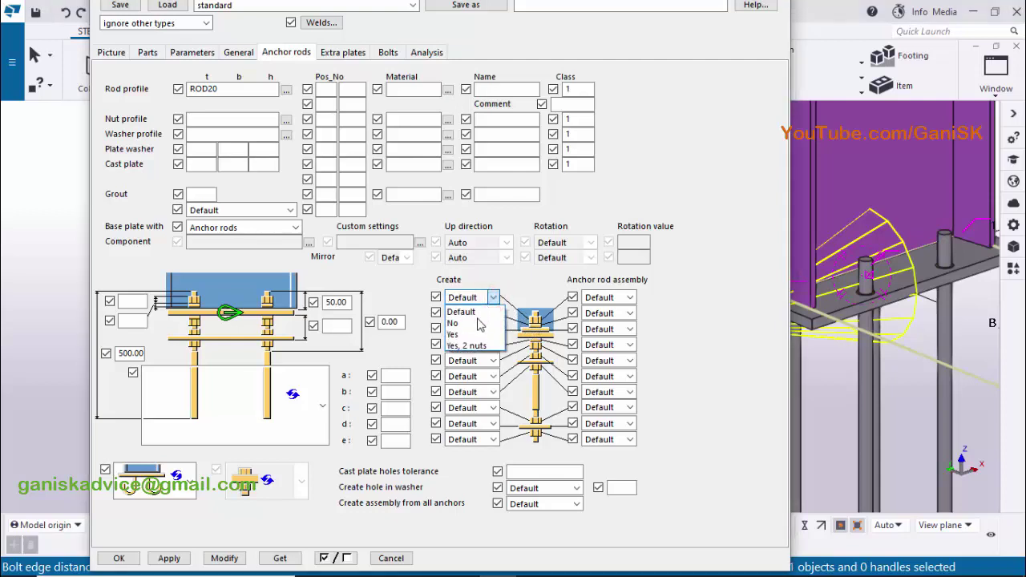
click(471, 323)
click(494, 313)
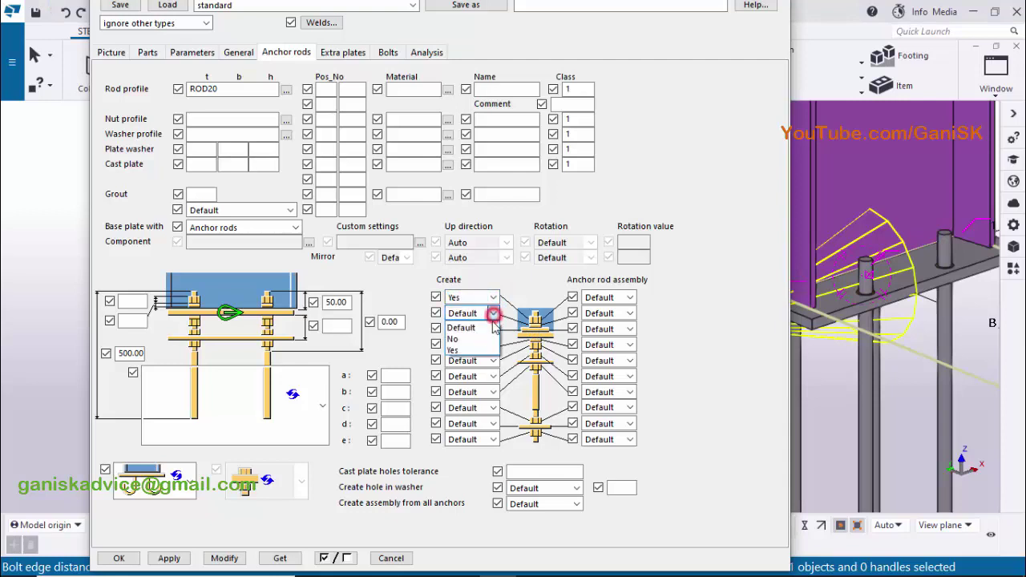
click(468, 350)
scroll(507, 307, down, 1)
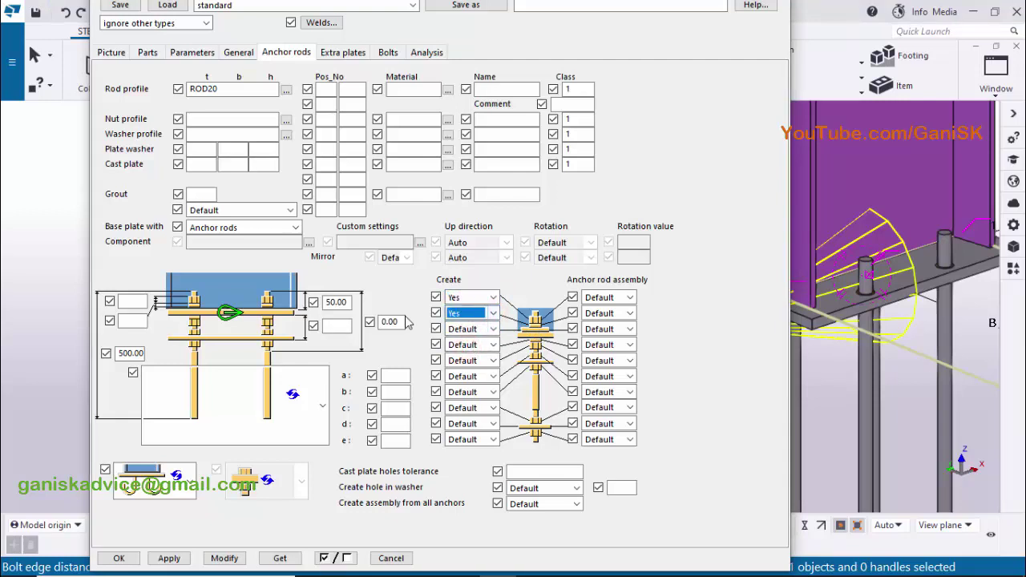
click(225, 558)
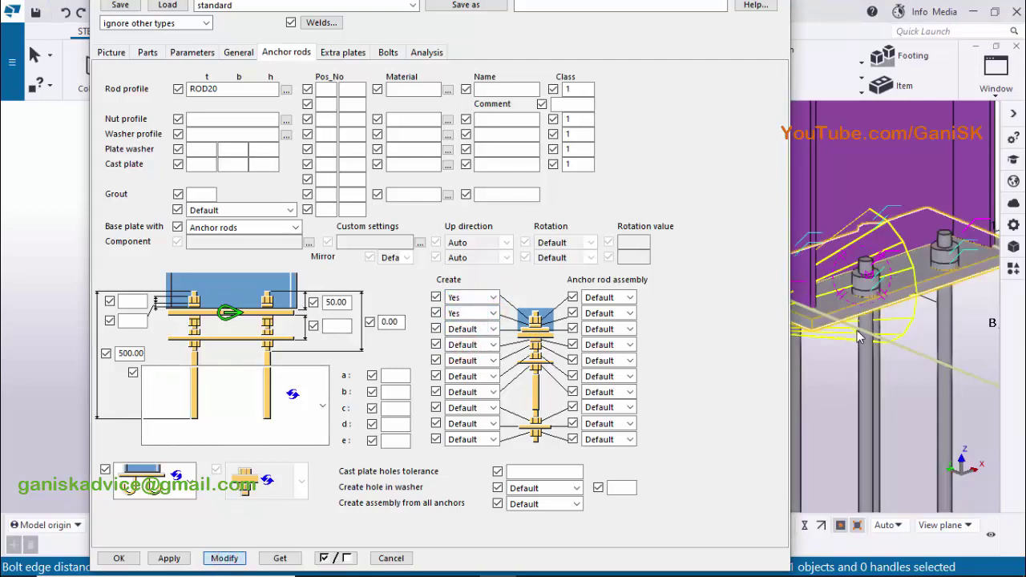
scroll(877, 296, up, 2)
scroll(879, 296, up, 4)
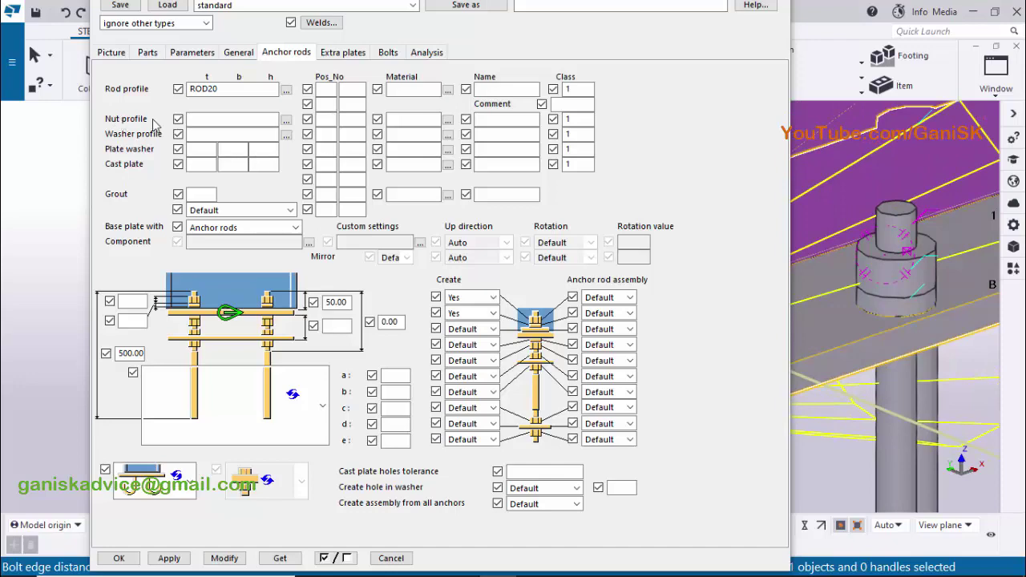
Filter the profile catalogue by NUT*, set the nut profile to NUTM20-HSFG and apply it to the anchor rods in the model.
click(288, 121)
click(290, 120)
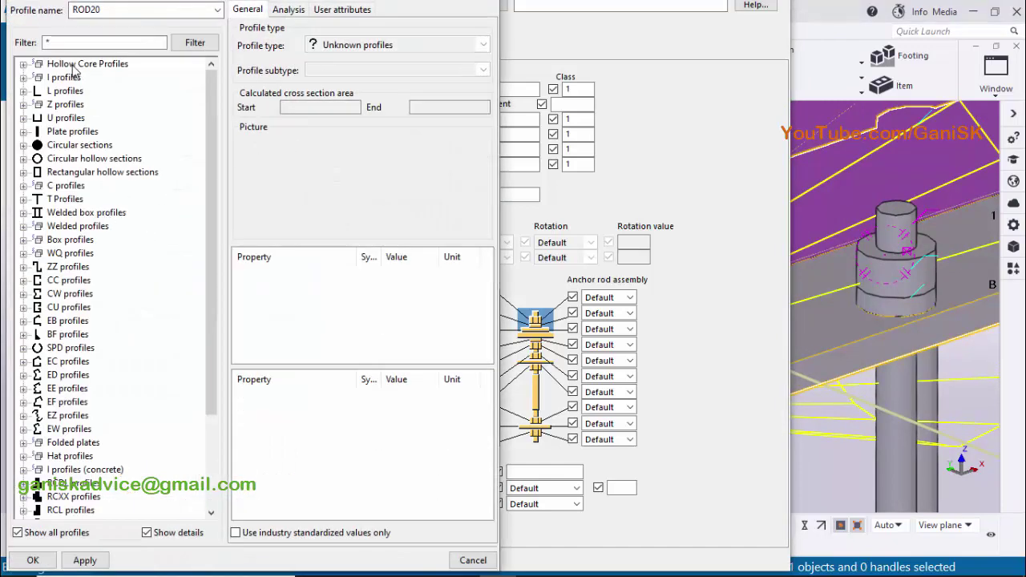
click(46, 42)
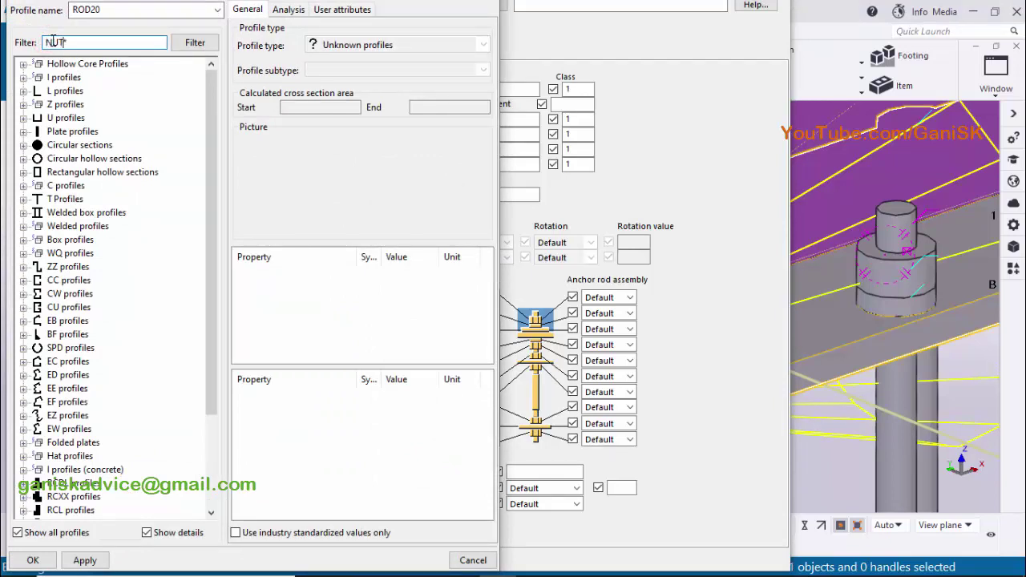
click(192, 43)
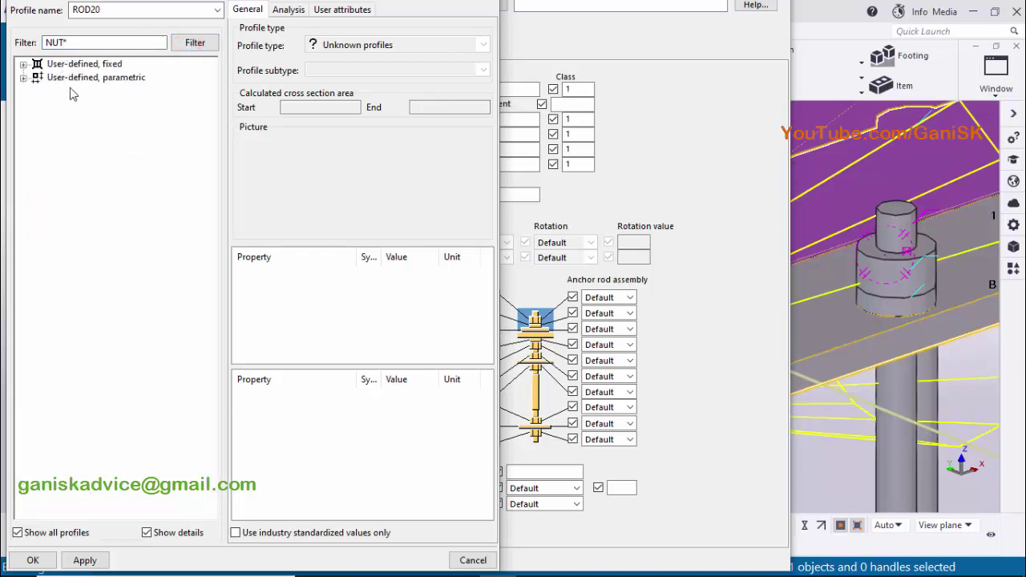
click(23, 64)
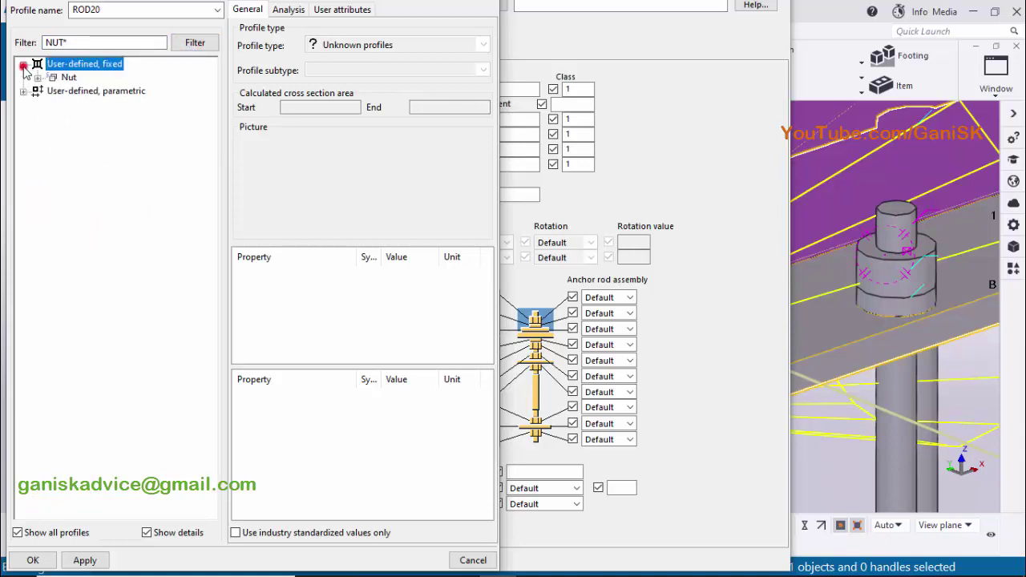
click(38, 80)
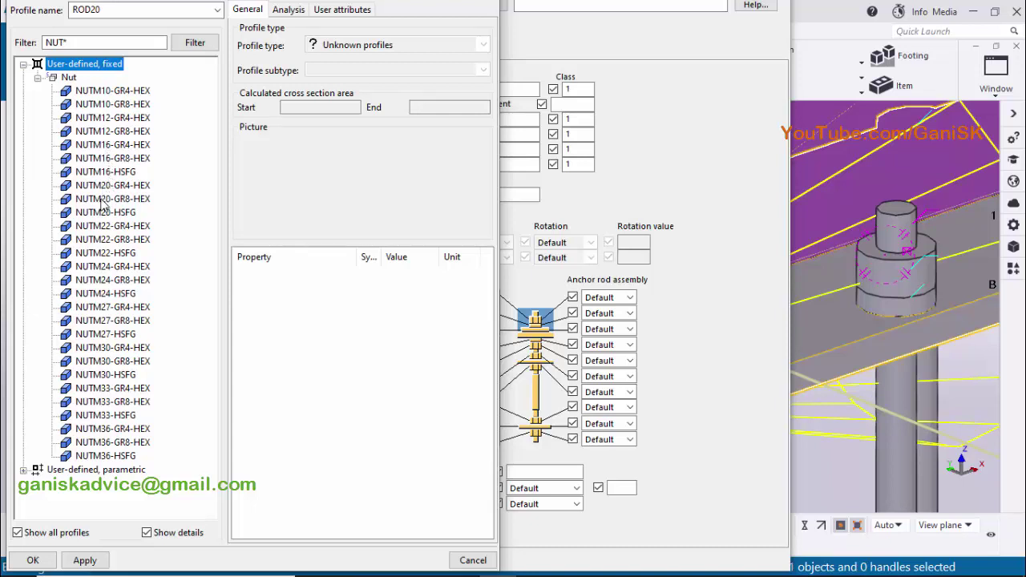
click(92, 212)
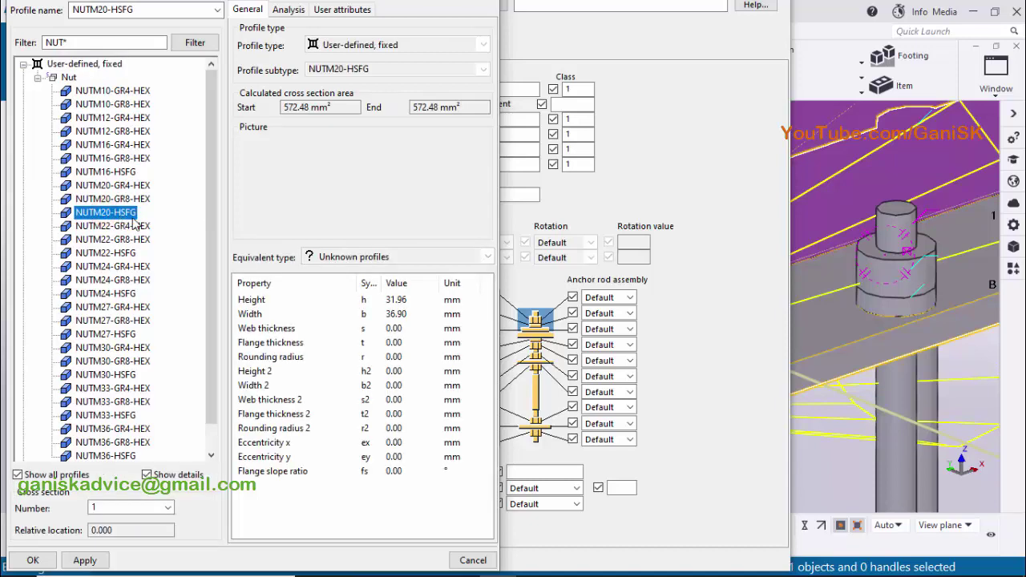
click(85, 560)
click(35, 562)
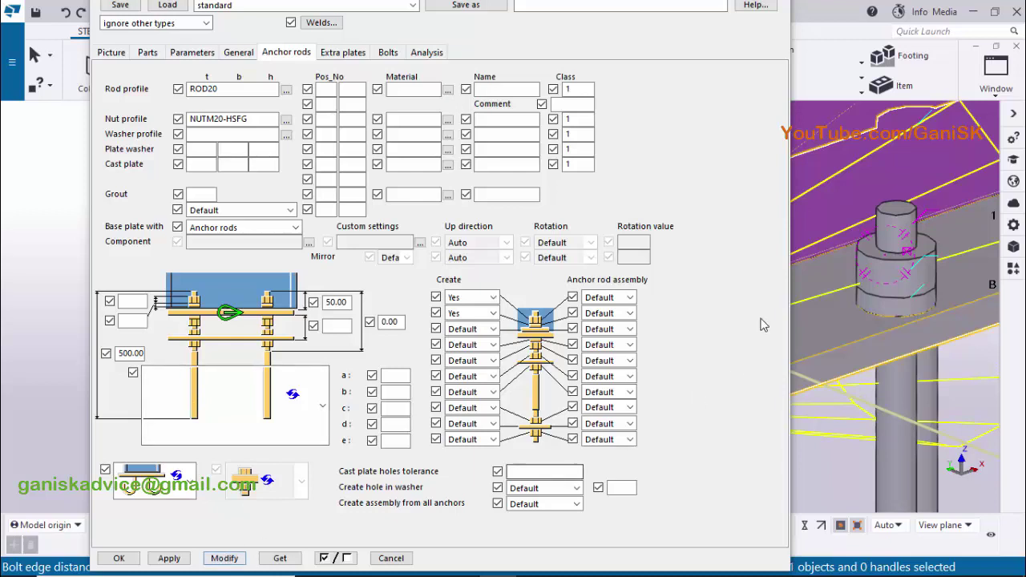
click(225, 557)
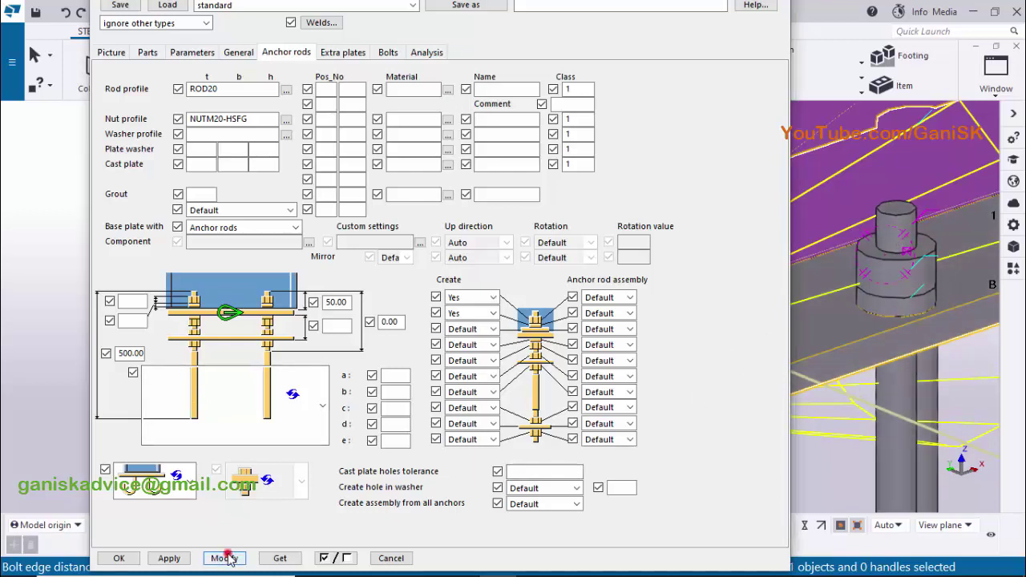
scroll(899, 289, up, 4)
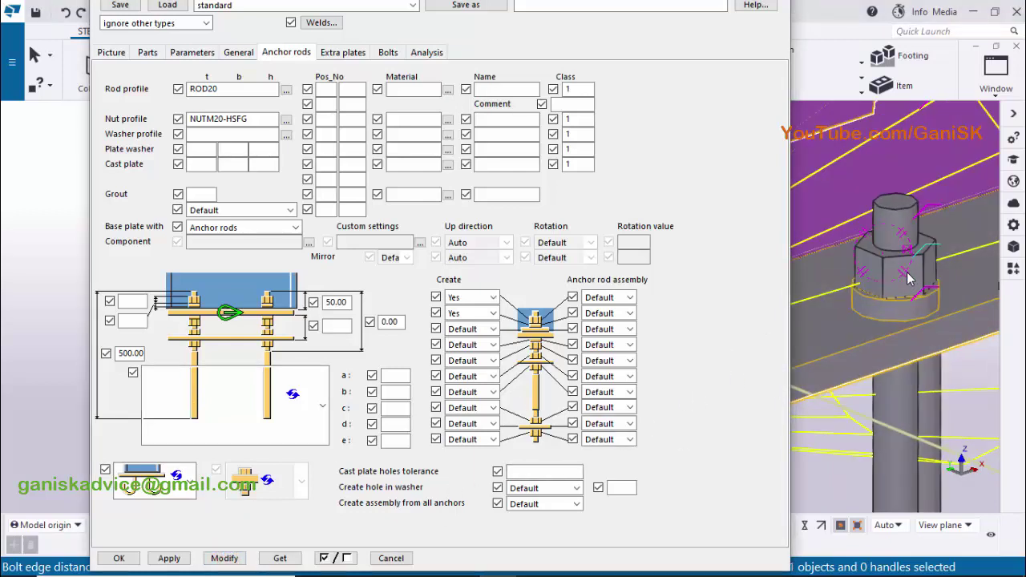
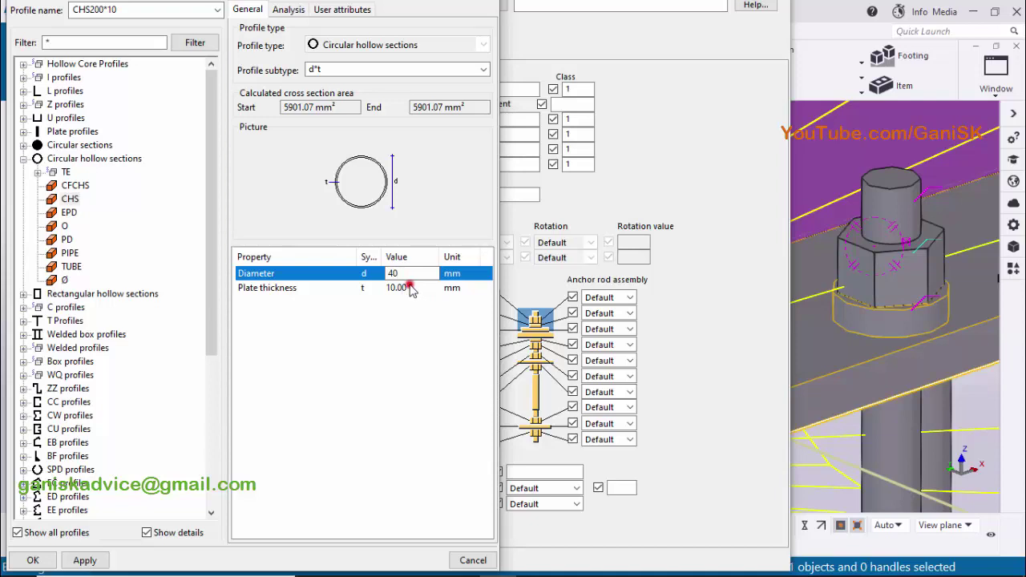
Set the CHS washer profile's plate thickness to 8 mm, apply CHS40*8 to the model and inspect the washer under the nut.
click(403, 288)
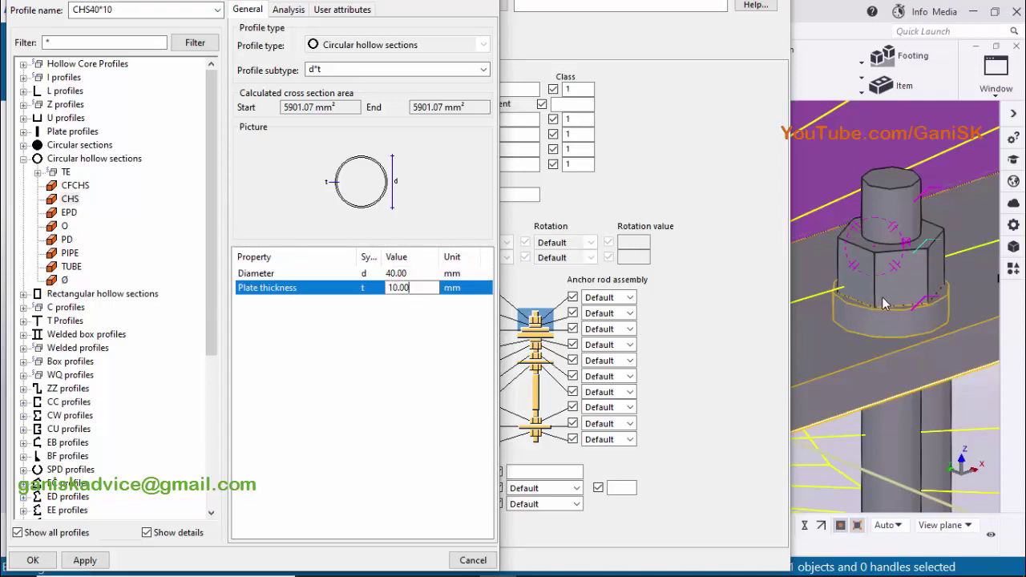
double_click(413, 288)
text(8)
click(88, 560)
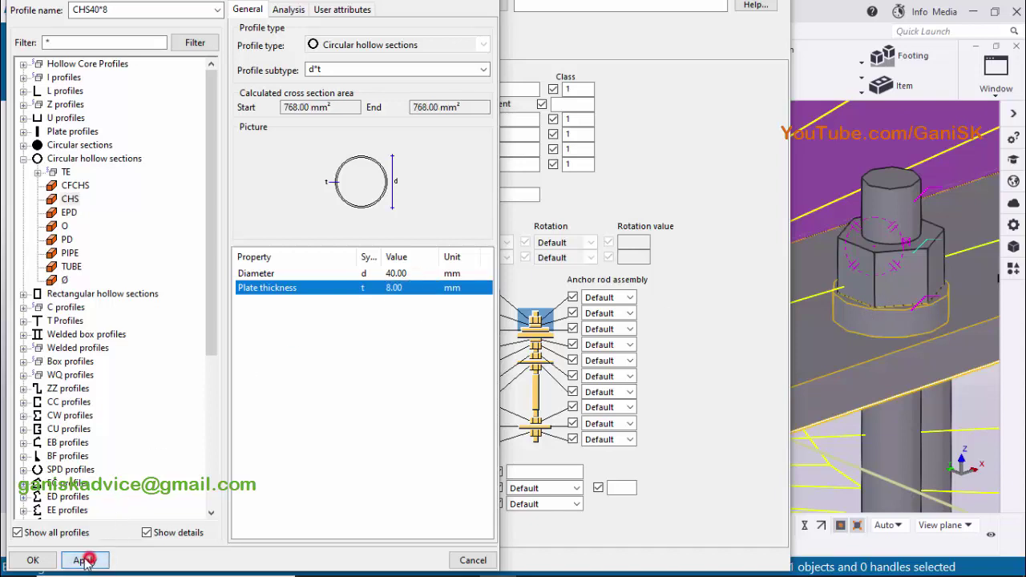
click(30, 560)
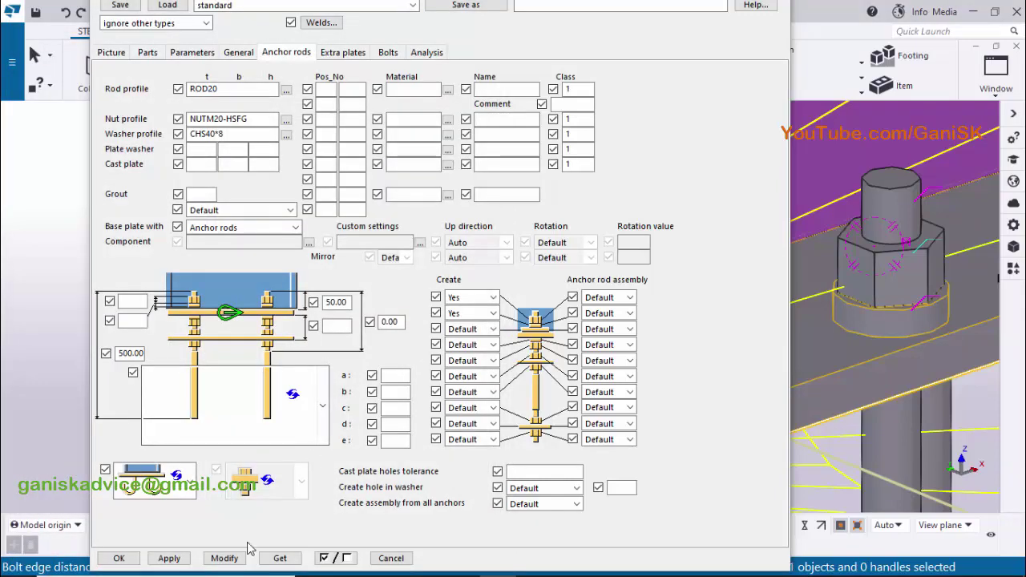
click(224, 558)
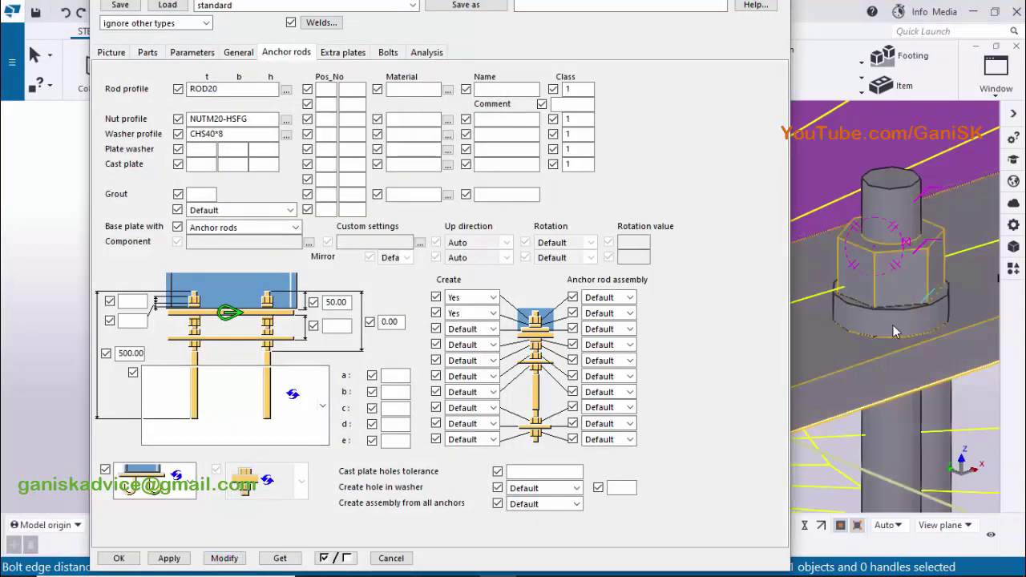
scroll(893, 325, up, 3)
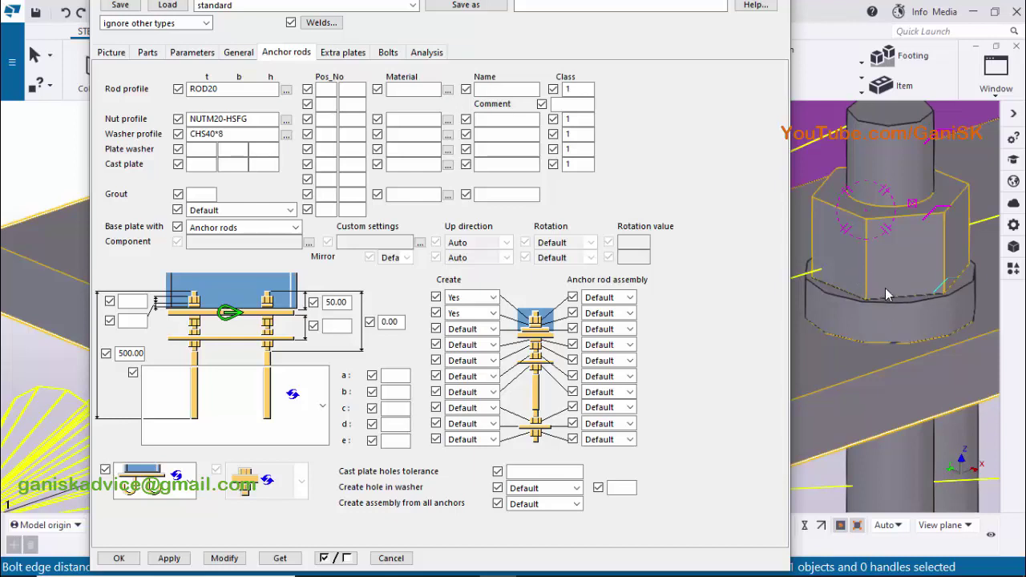
scroll(888, 286, down, 4)
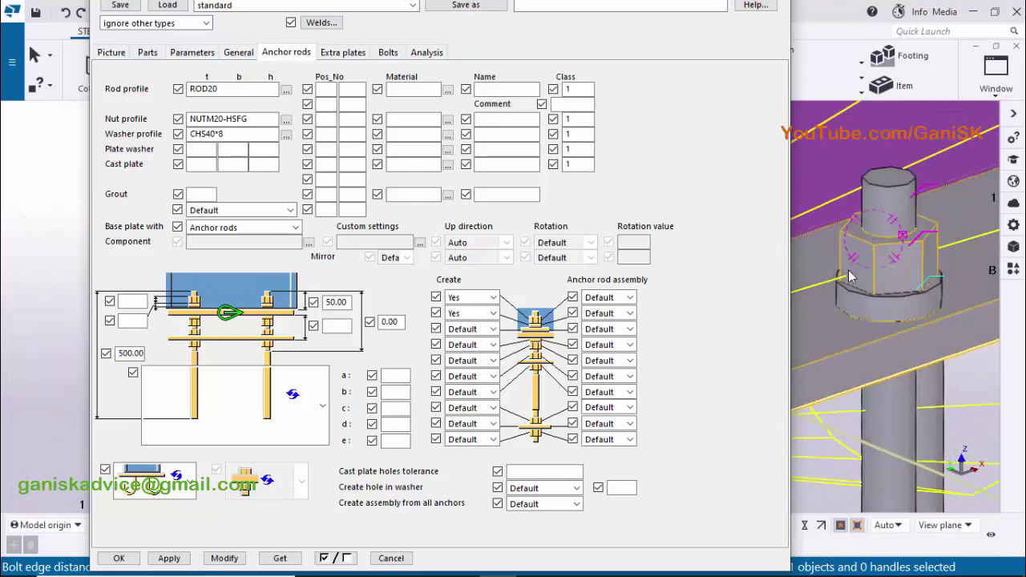
Set creation of the upper nut to No, apply it to the anchor rods and inspect the exposed washer closely.
click(475, 298)
click(459, 323)
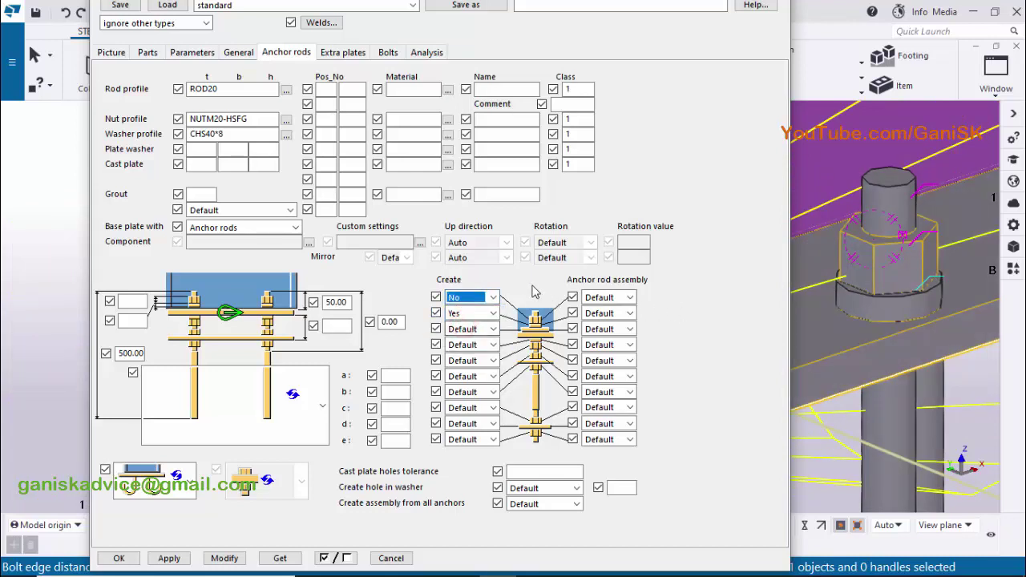
click(224, 558)
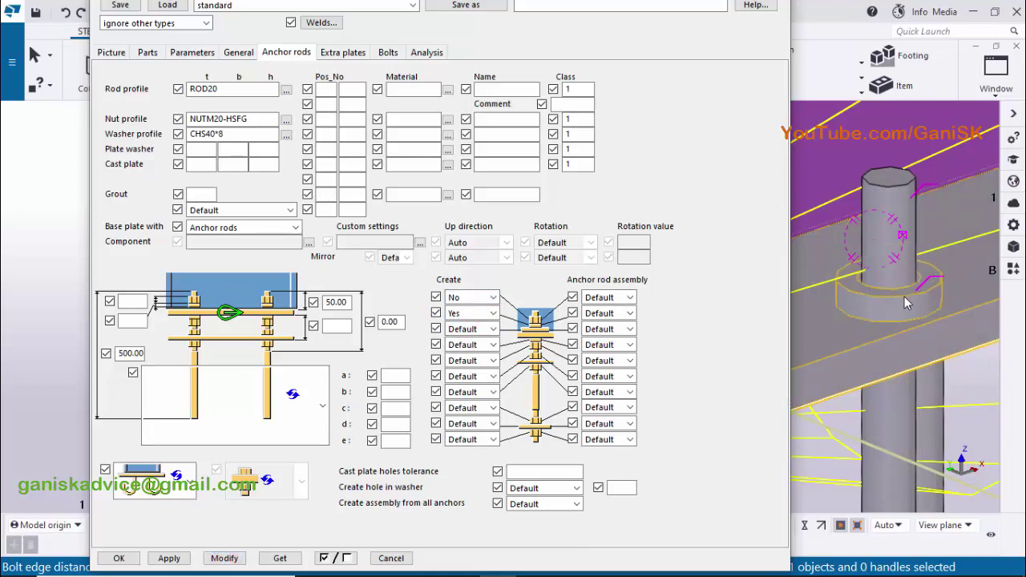
scroll(877, 285, up, 6)
middle_drag(932, 306, 860, 295)
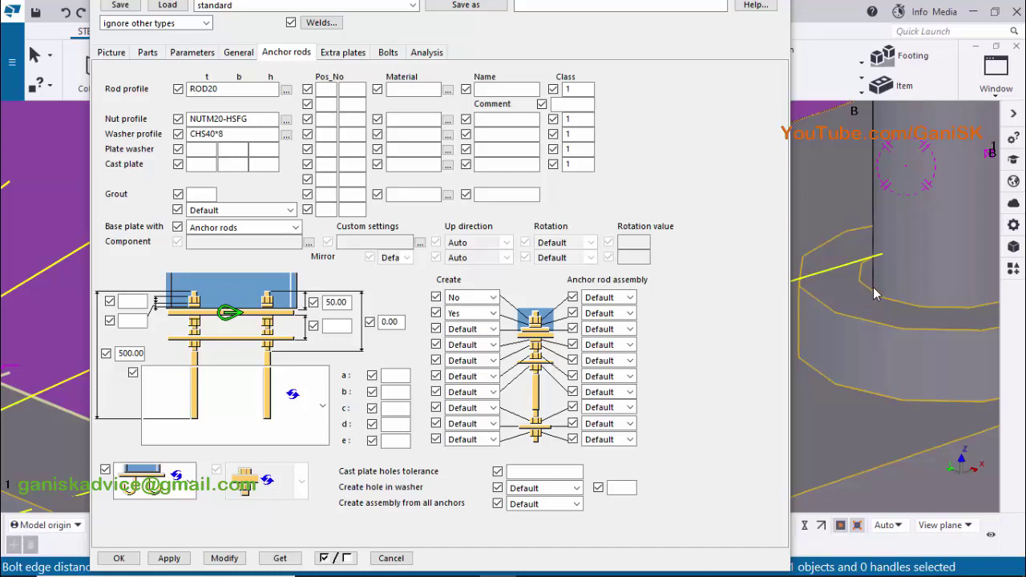
click(224, 134)
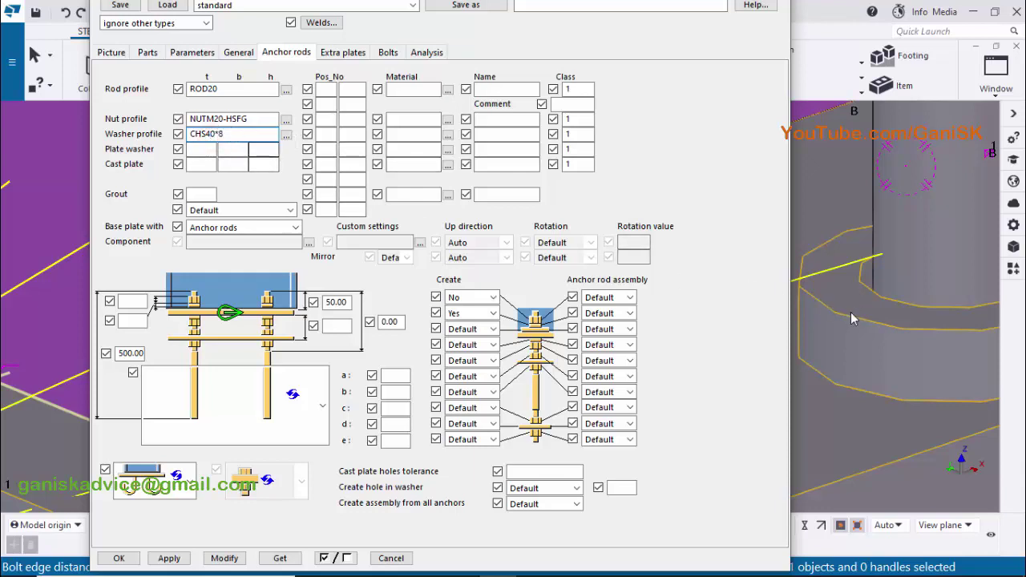
Set creation of the upper nut back to Yes, apply it and view the anchor rods below the base plate.
click(471, 297)
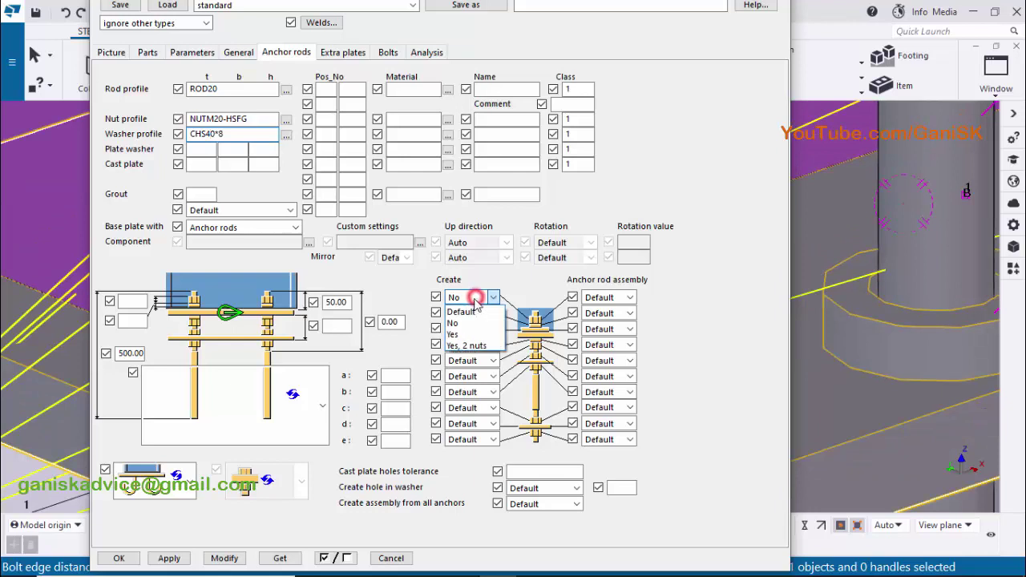
click(470, 335)
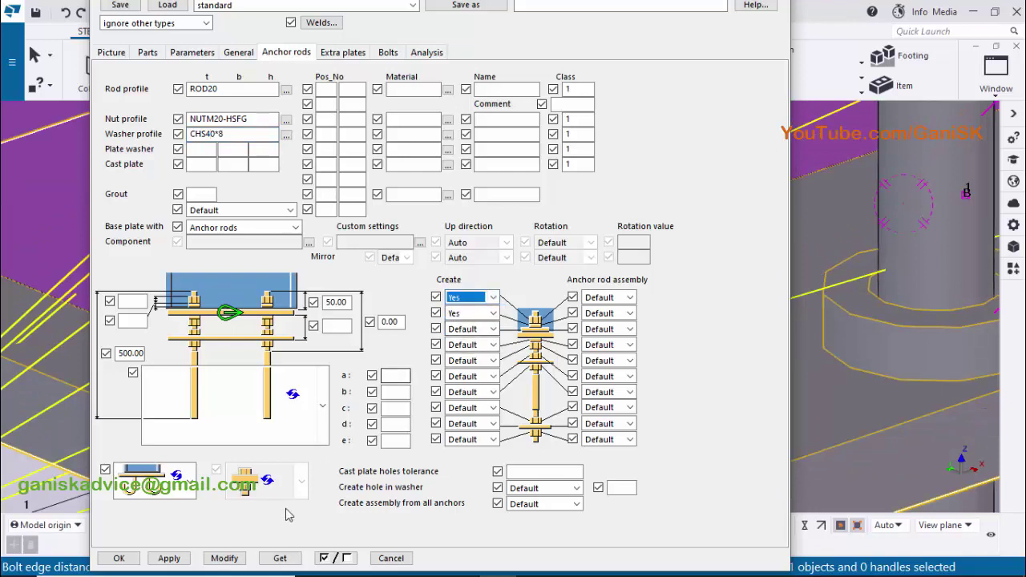
click(225, 559)
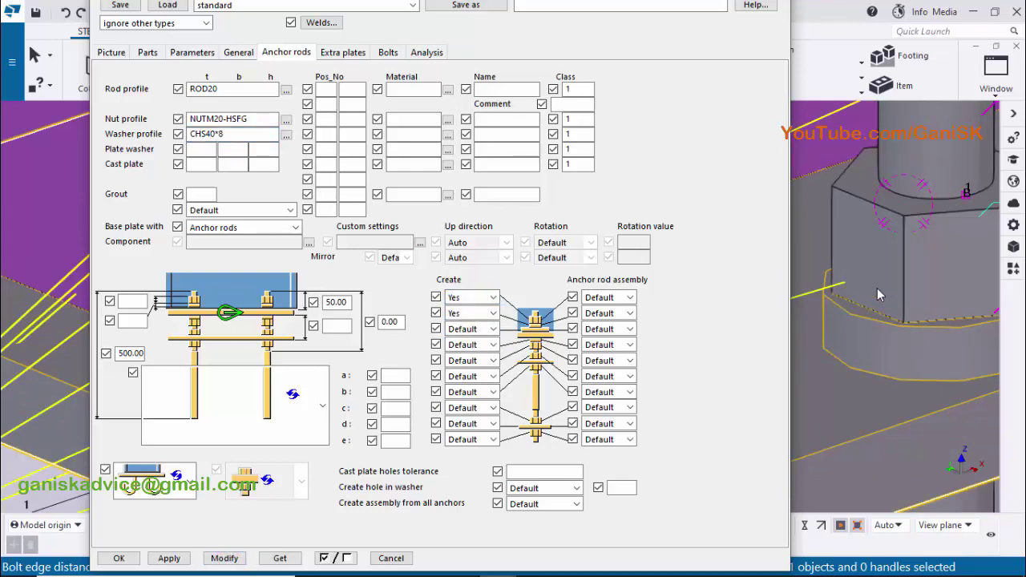
scroll(877, 288, down, 5)
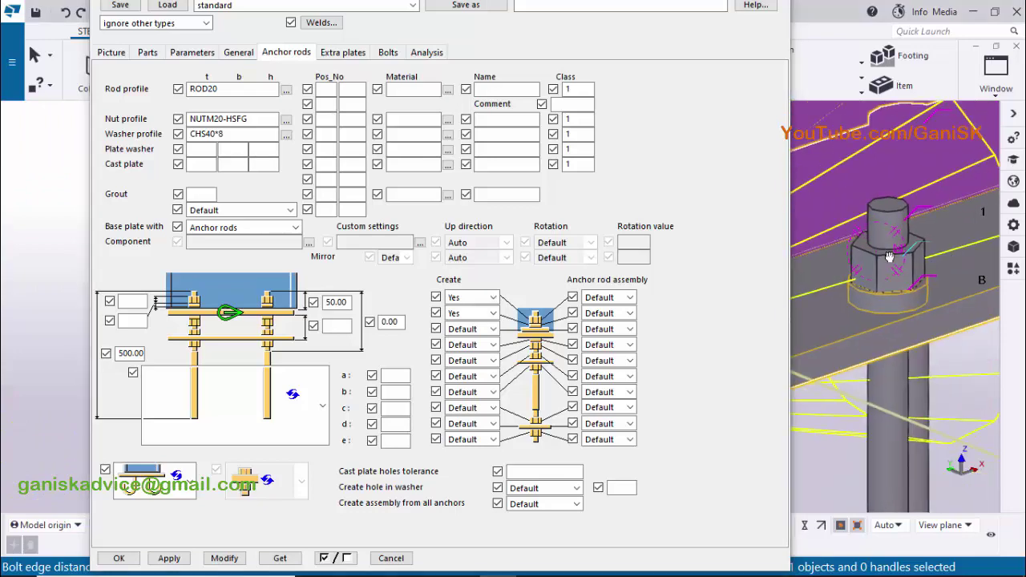
scroll(889, 257, down, 5)
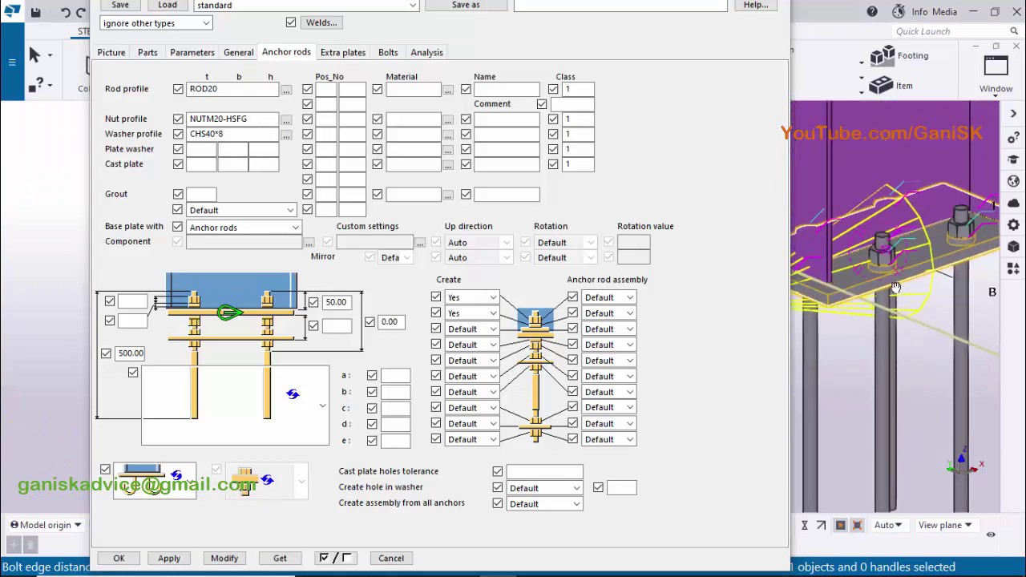
middle_drag(896, 287, 882, 239)
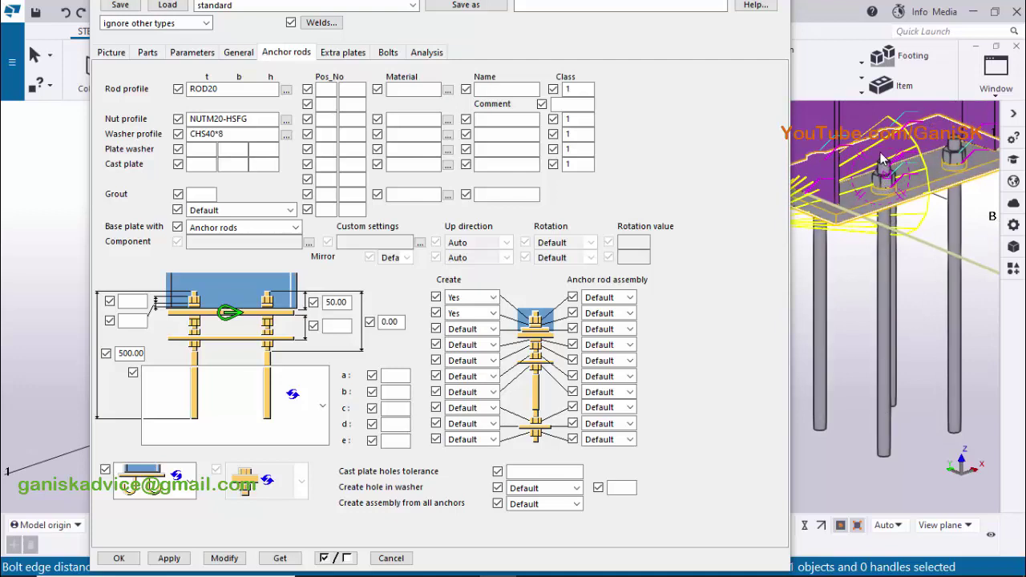
Change the anchor rod shape to the L-bent hook with dimensions a and b, apply it and inspect the rods' lower ends.
click(323, 405)
scroll(259, 252, down, 1)
scroll(259, 253, down, 2)
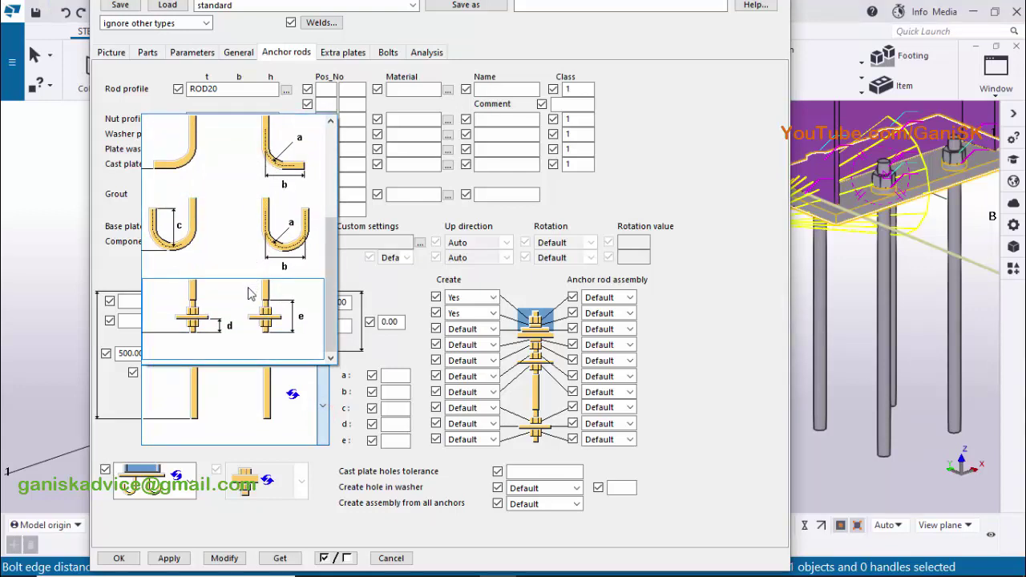
click(204, 160)
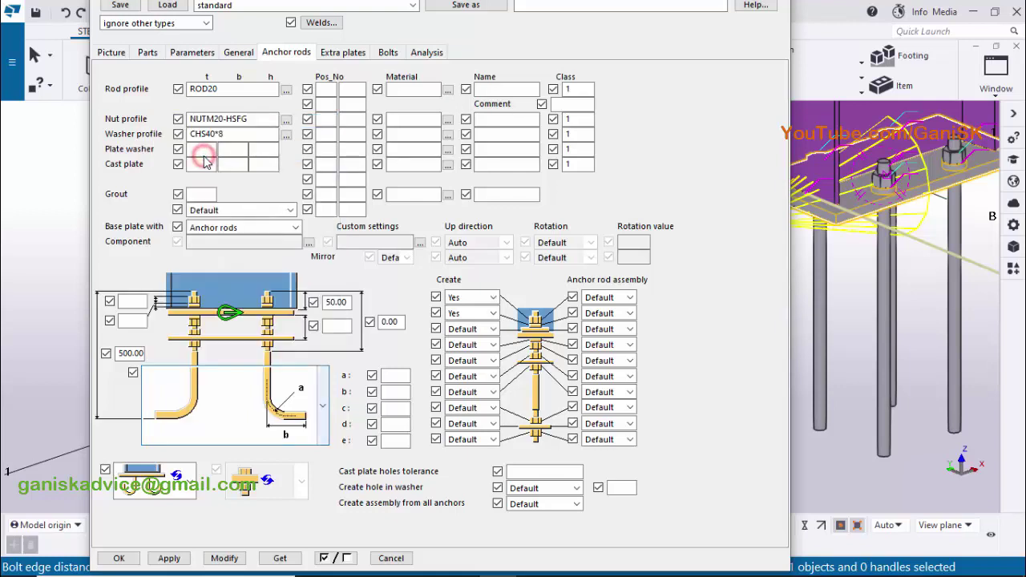
click(238, 562)
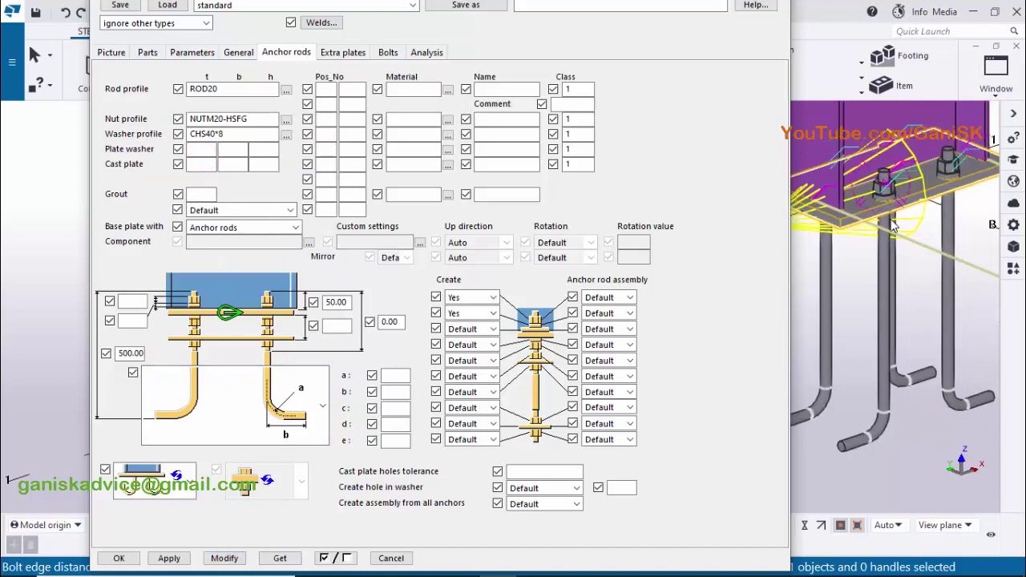
ctrl+middle_drag(894, 227, 866, 433)
ctrl+middle_drag(898, 321, 904, 332)
ctrl+middle_drag(931, 187, 930, 345)
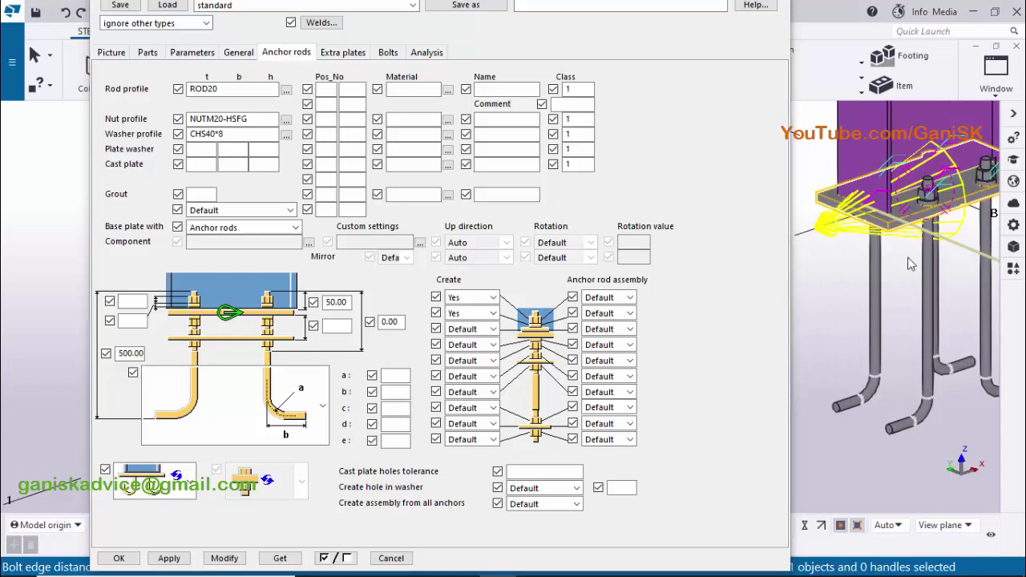
Compare the anchor rod length and projection settings with the base detail of the PDF drawing in Adobe Reader.
mouse_move(417, 565)
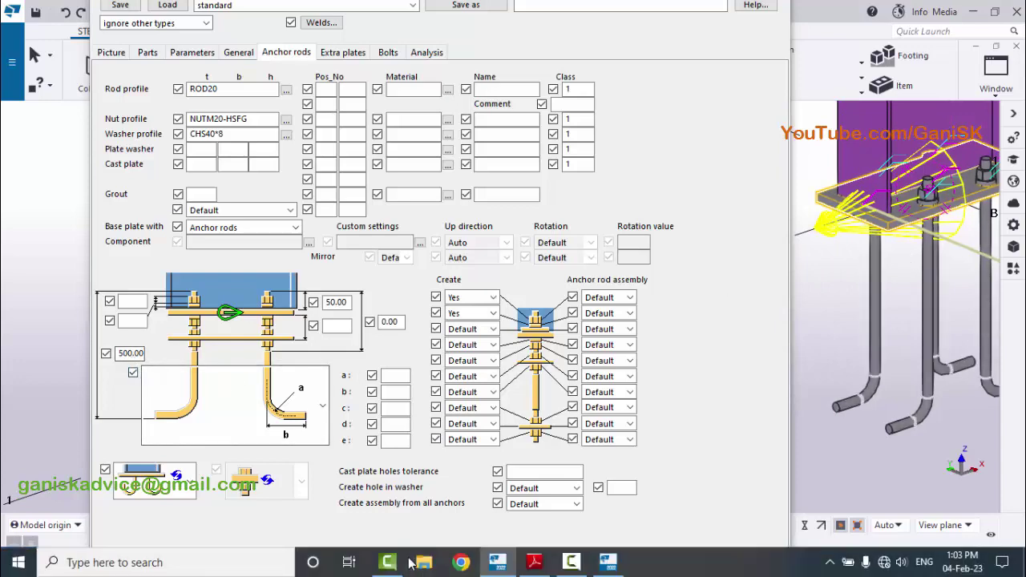
click(535, 562)
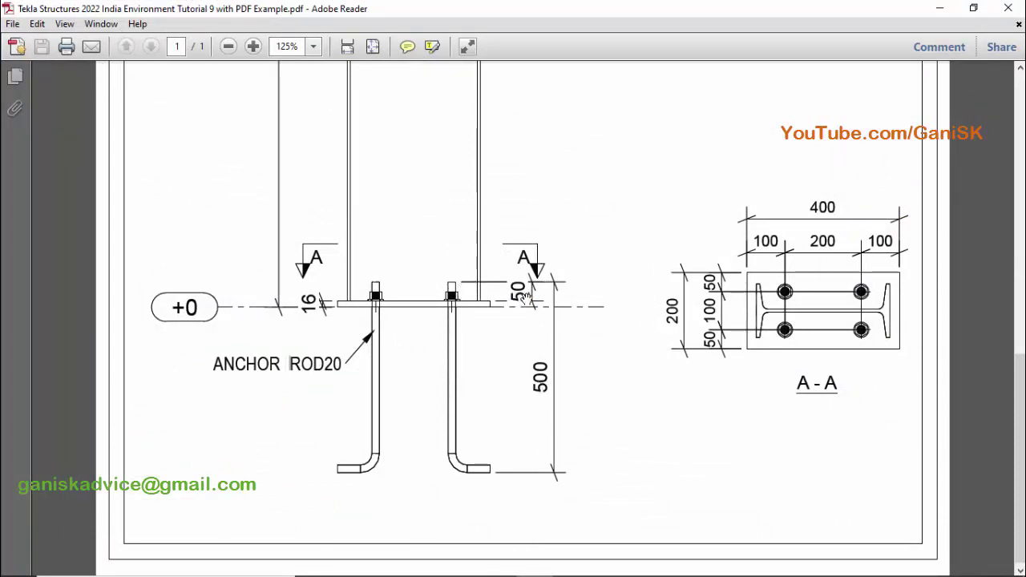
click(497, 564)
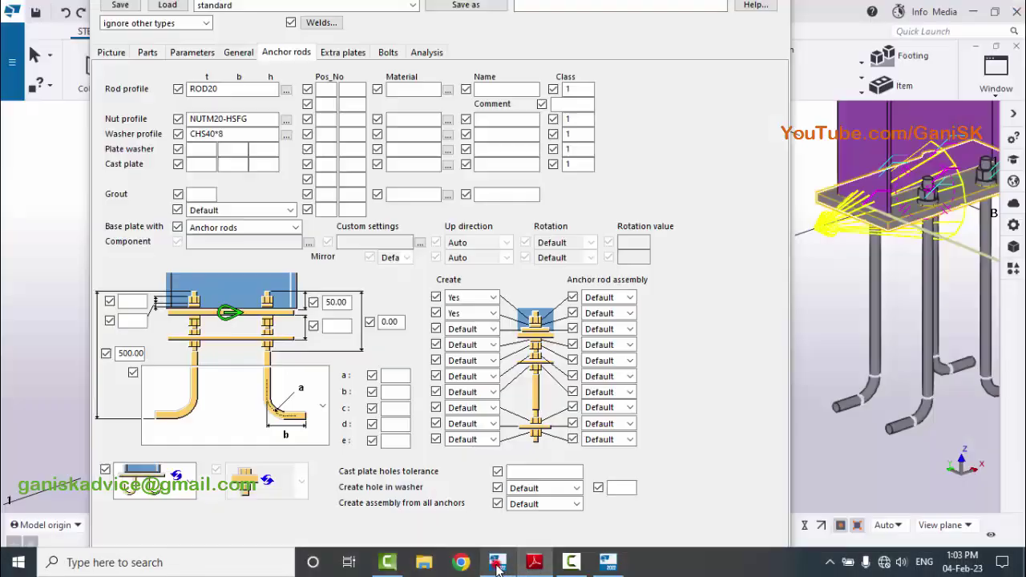
click(130, 353)
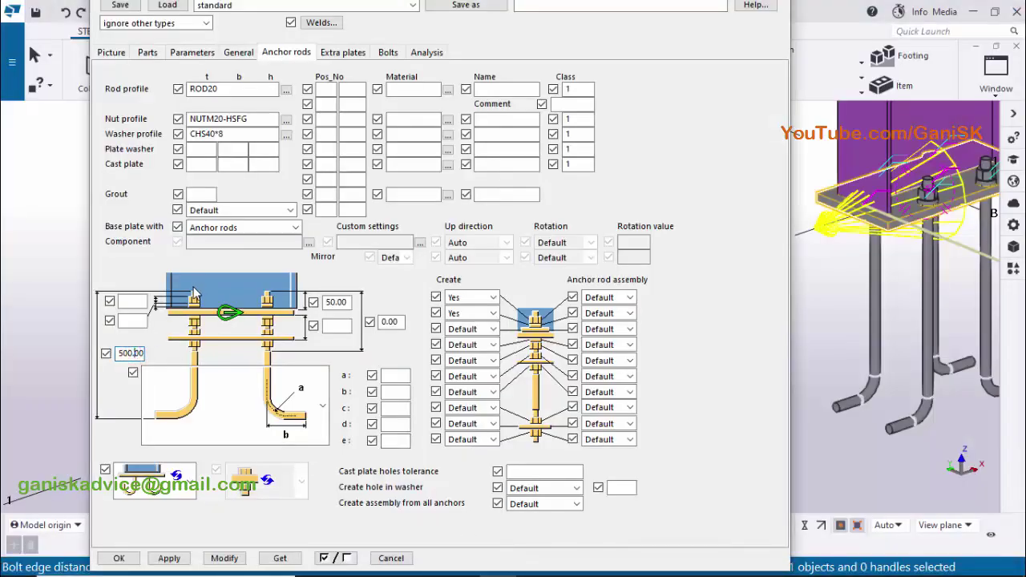
click(128, 352)
click(335, 302)
Set the anchor rod washer thickness to 4 mm, apply it to the model and inspect the washer and rods.
scroll(861, 300, up, 5)
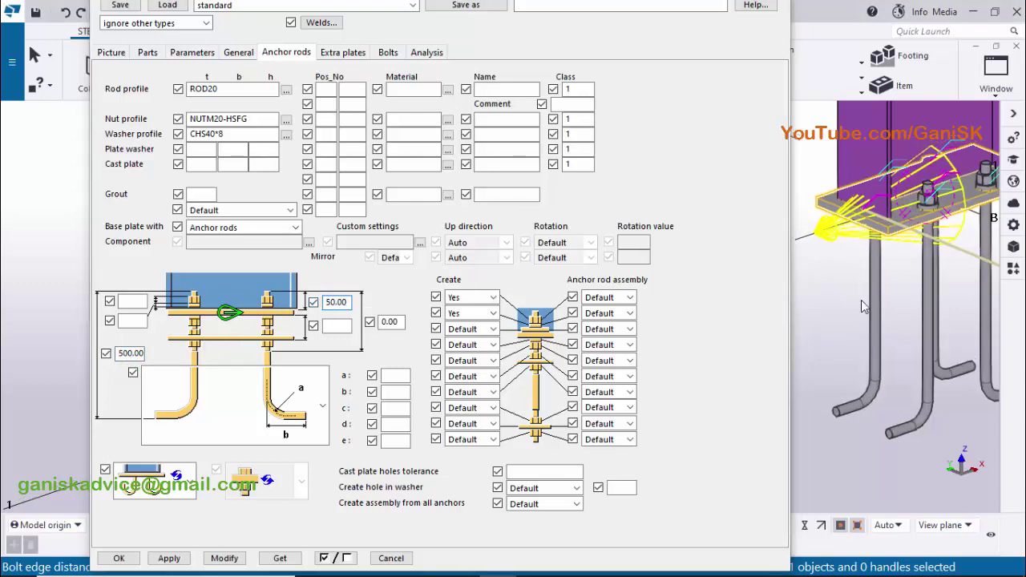
scroll(920, 274, up, 3)
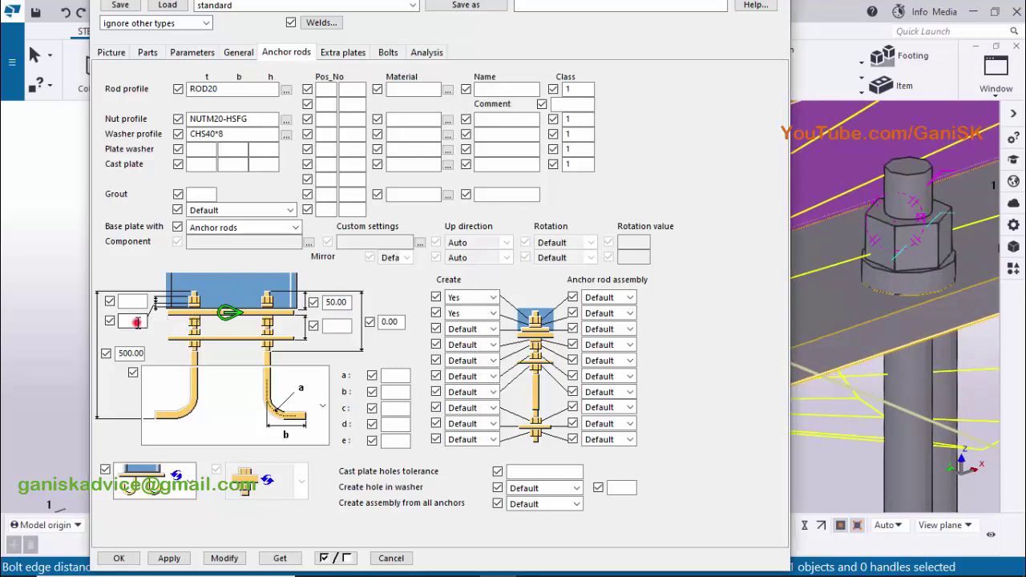
click(135, 321)
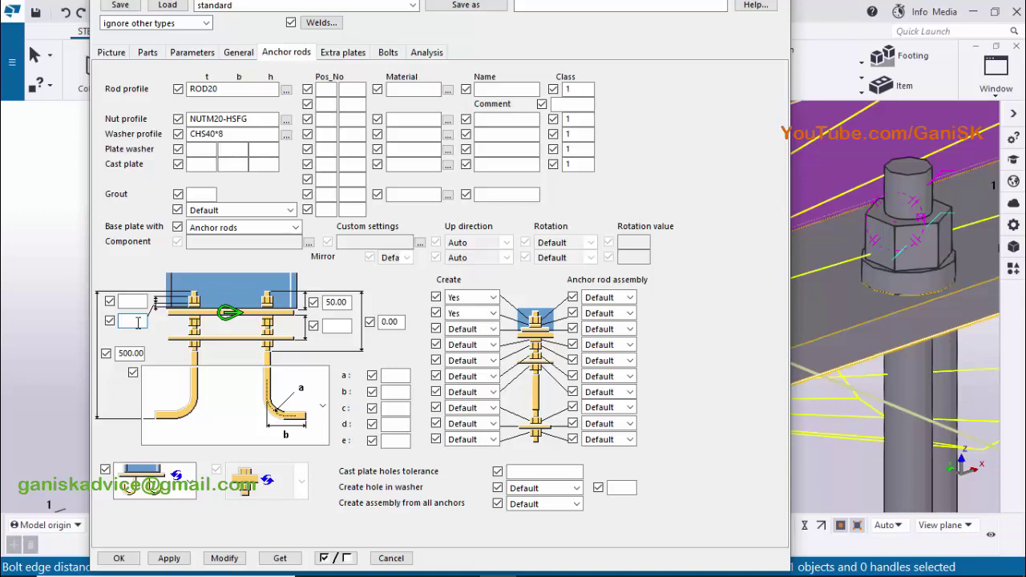
text(4)
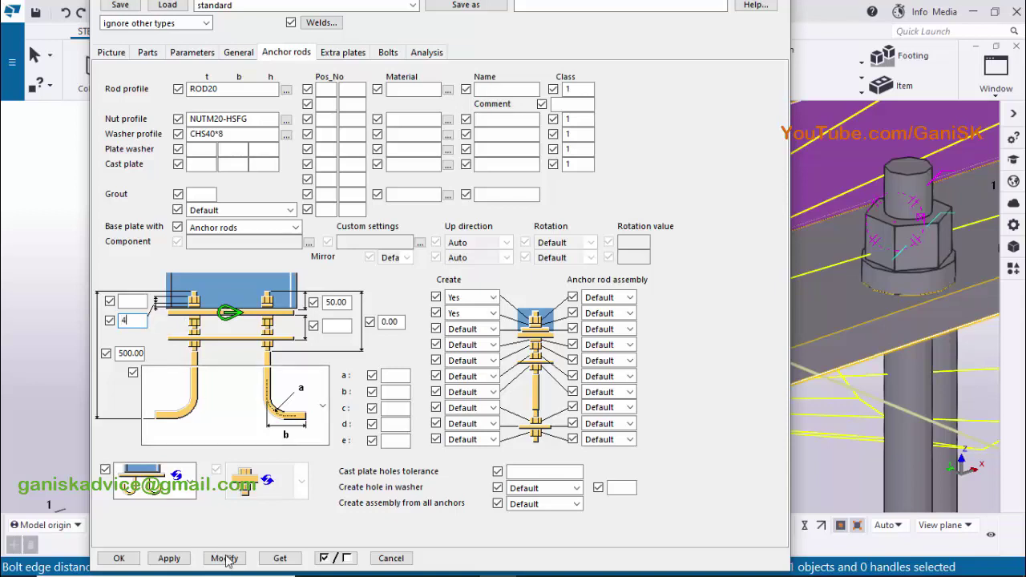
click(224, 557)
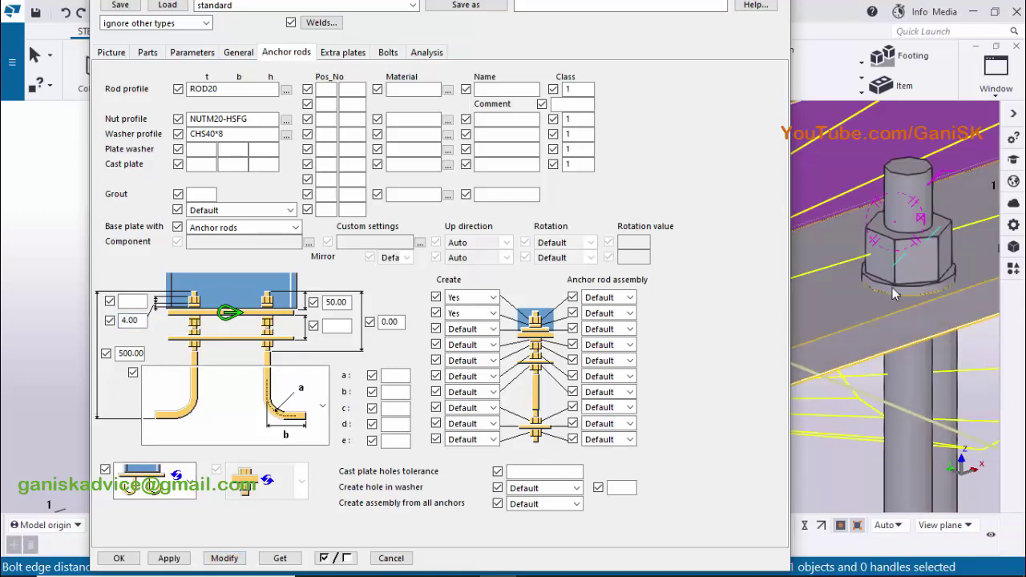
scroll(894, 288, up, 5)
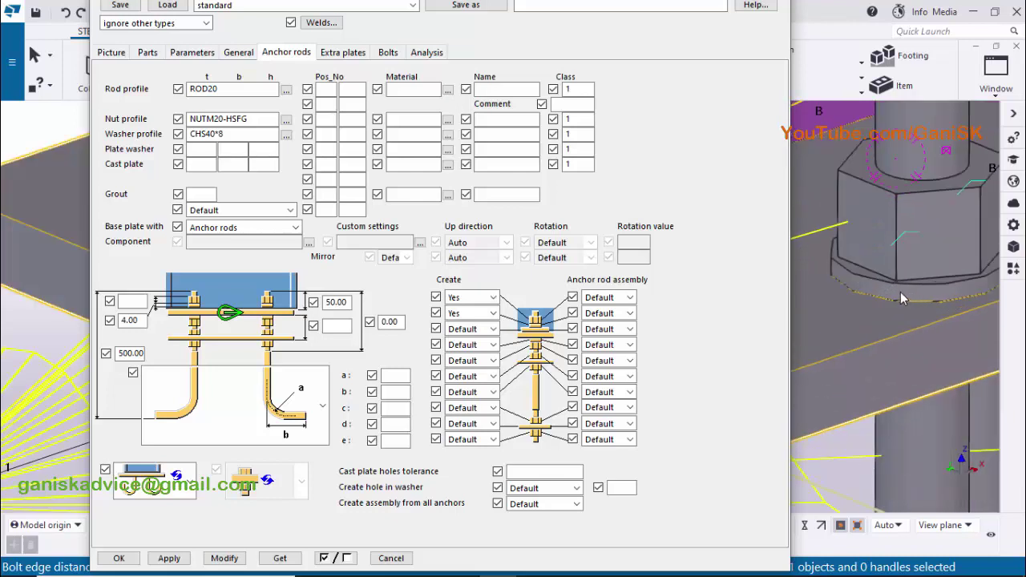
scroll(897, 294, down, 5)
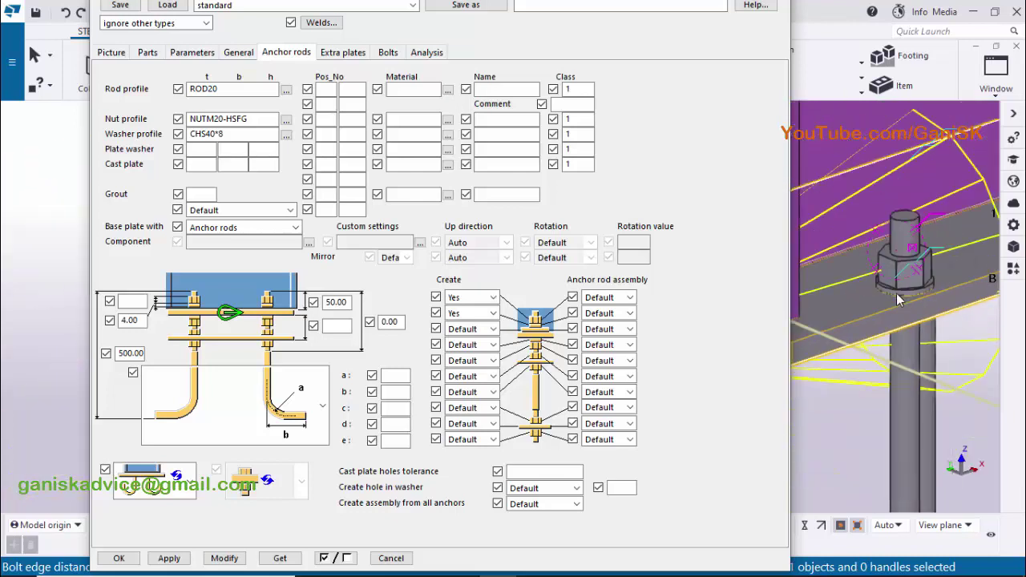
click(141, 319)
click(131, 320)
scroll(876, 368, down, 5)
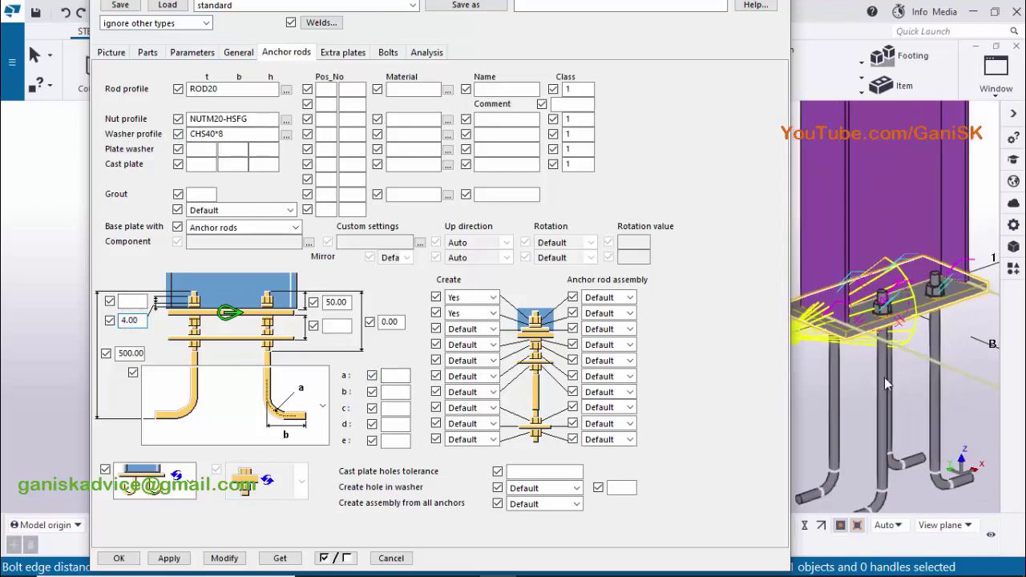
scroll(884, 377, down, 2)
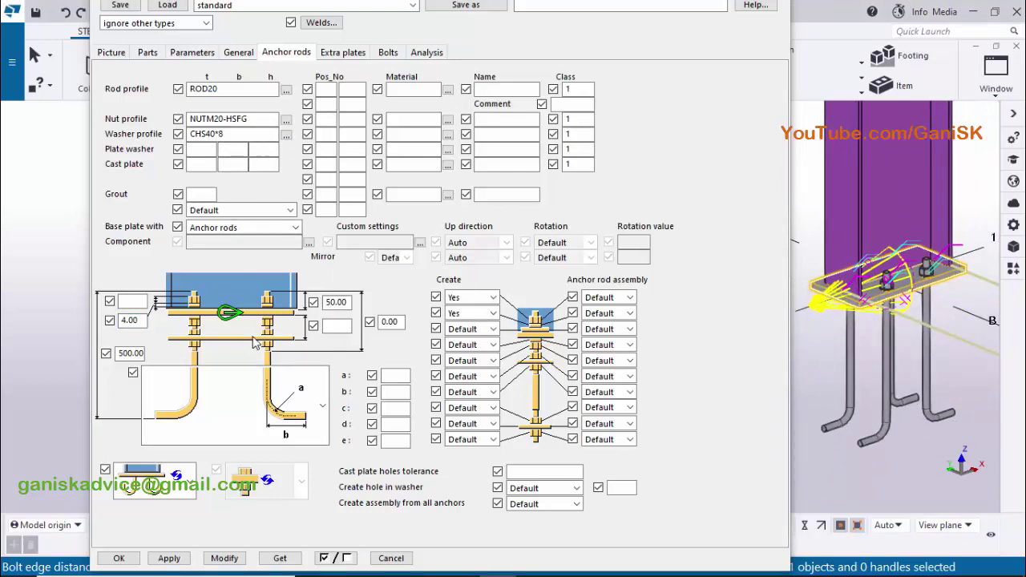
scroll(891, 295, up, 4)
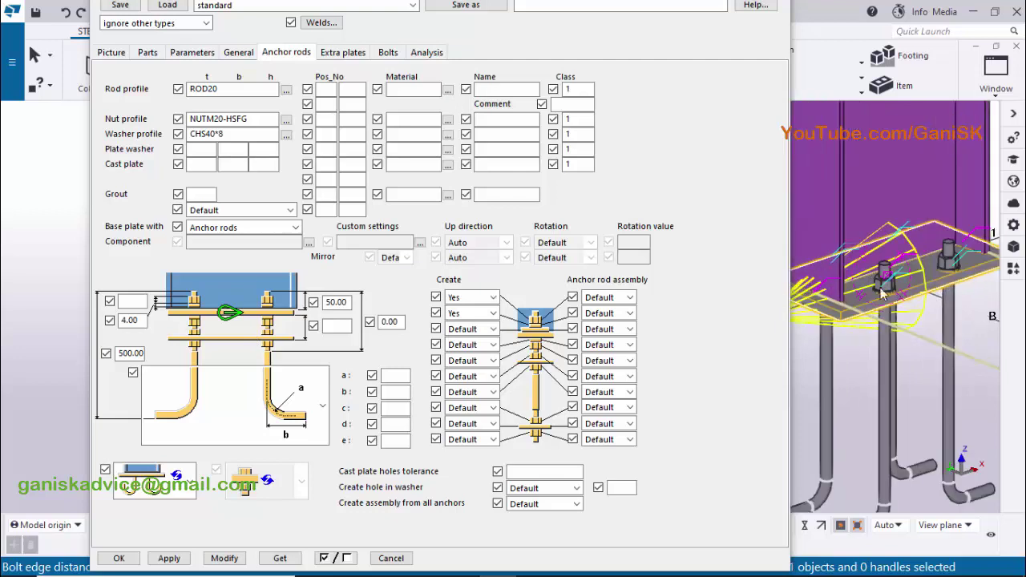
Set the base plate's bolt size to 20 and the hole tolerance to 3 mm, then apply them and inspect the rod positions.
click(388, 52)
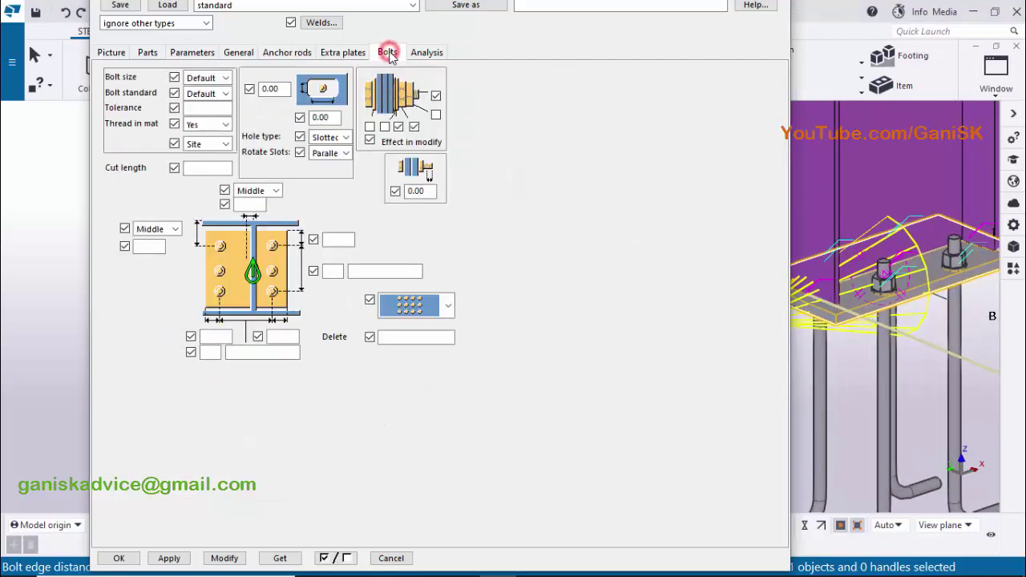
click(210, 77)
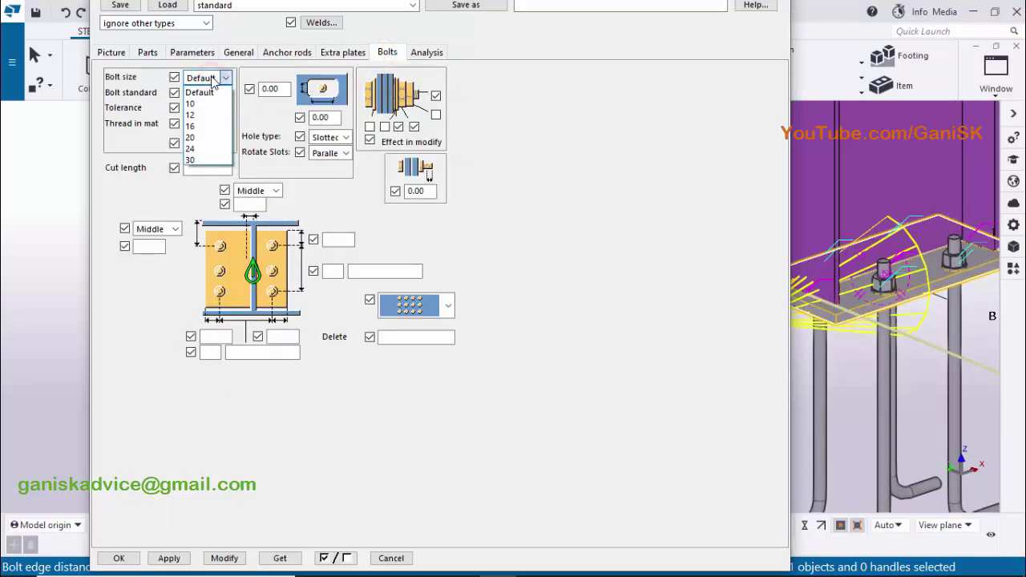
click(202, 137)
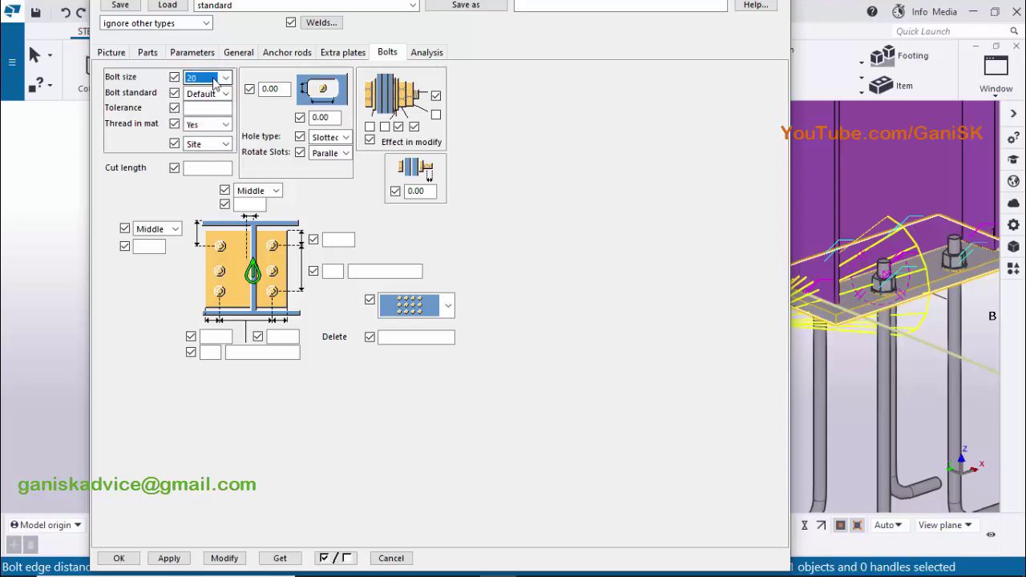
click(212, 107)
text(3)
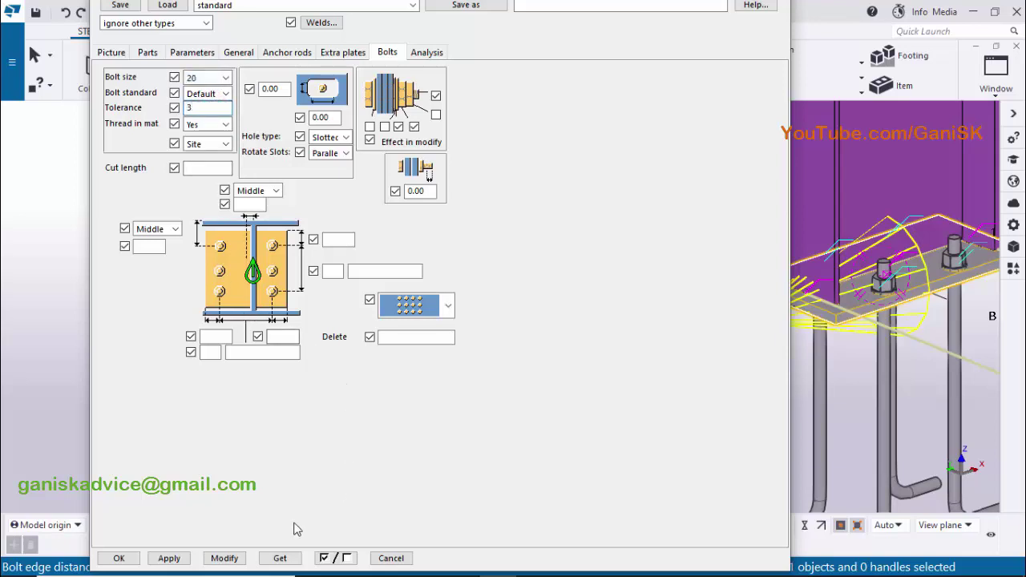
click(231, 559)
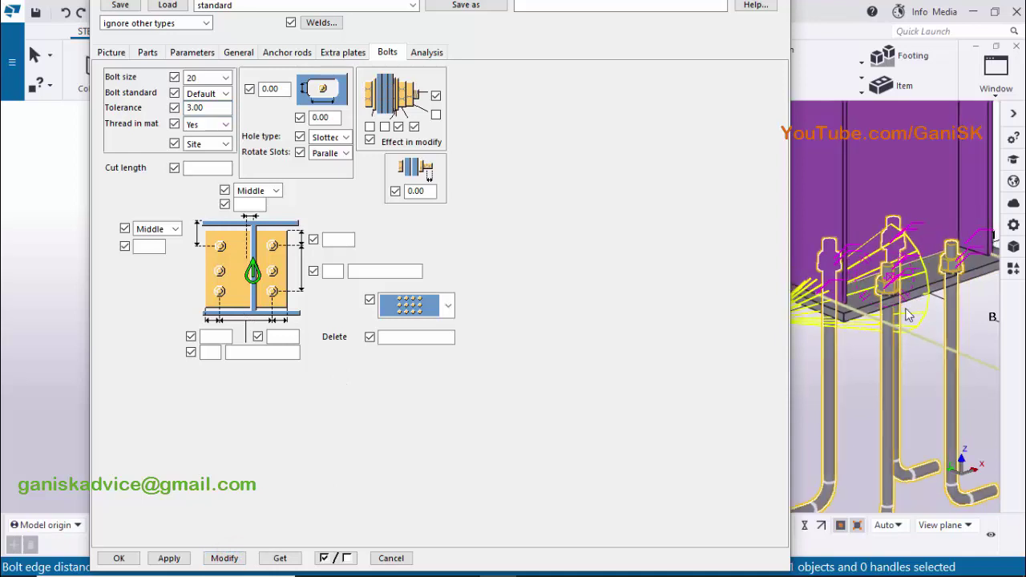
scroll(928, 298, down, 2)
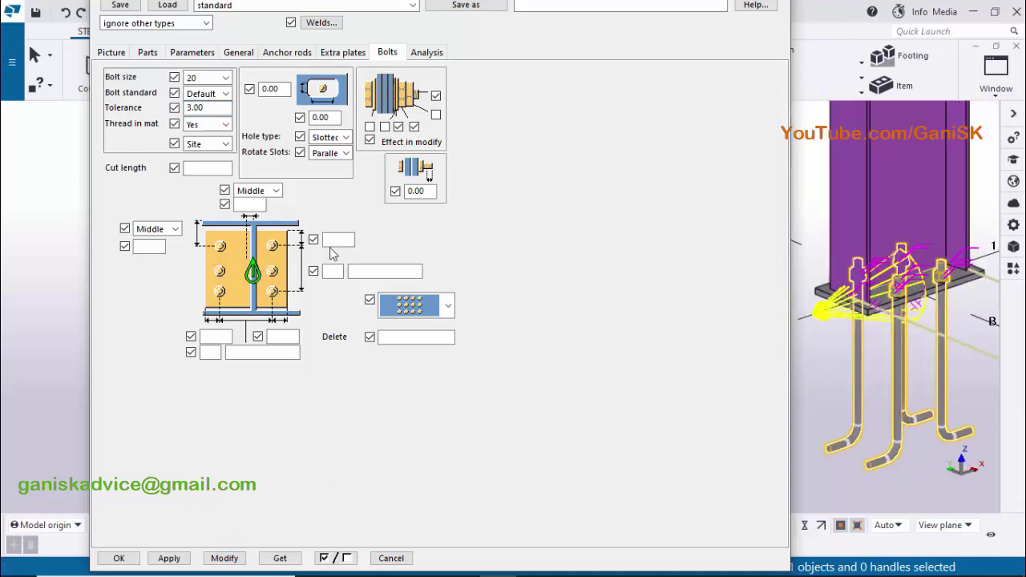
scroll(875, 263, up, 3)
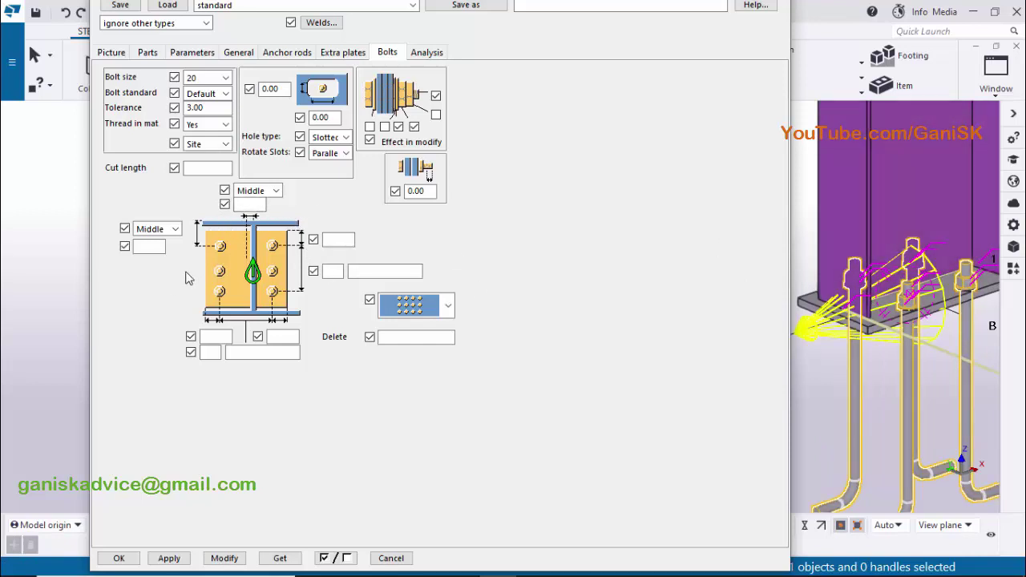
Check section A-A of the PDF drawing in Adobe Reader and set the bolt edge distance along the base plate's length to 100 mm.
scroll(922, 241, up, 3)
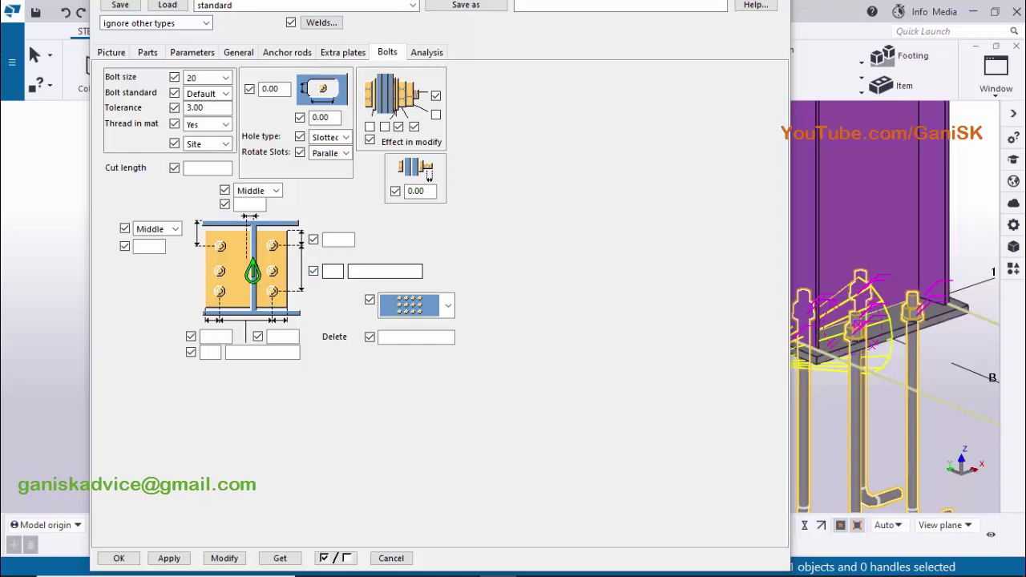
click(532, 562)
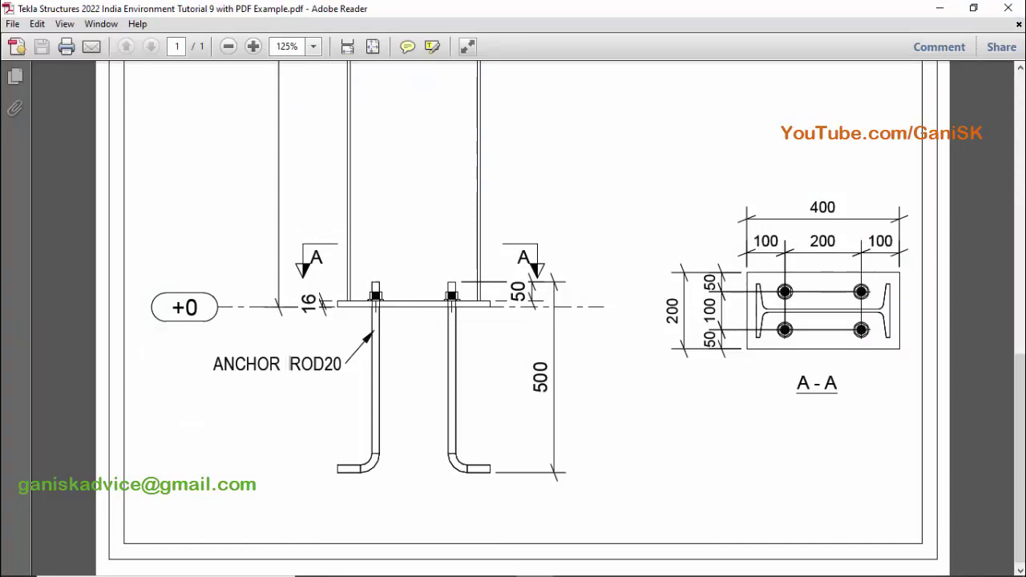
click(497, 570)
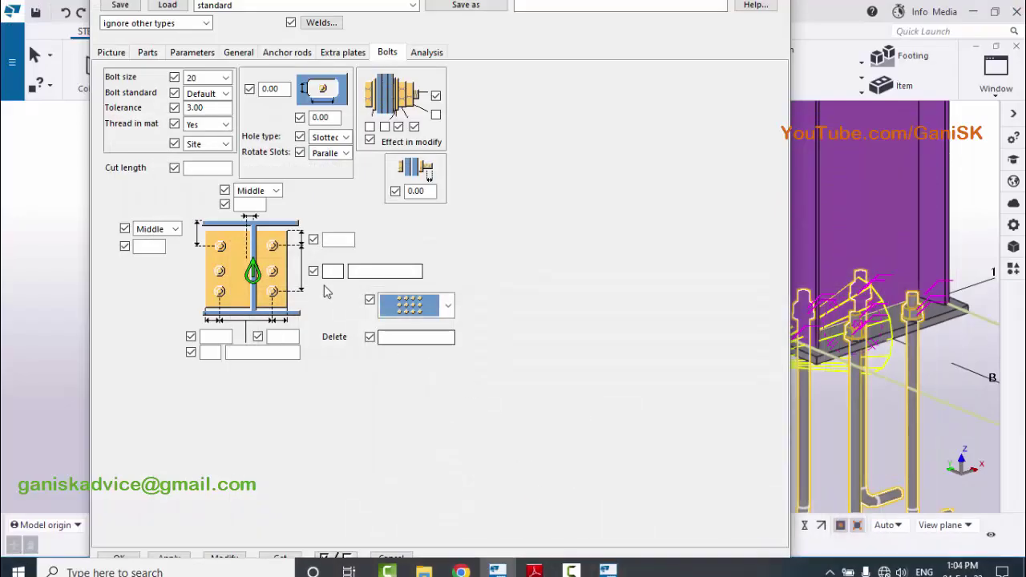
click(340, 239)
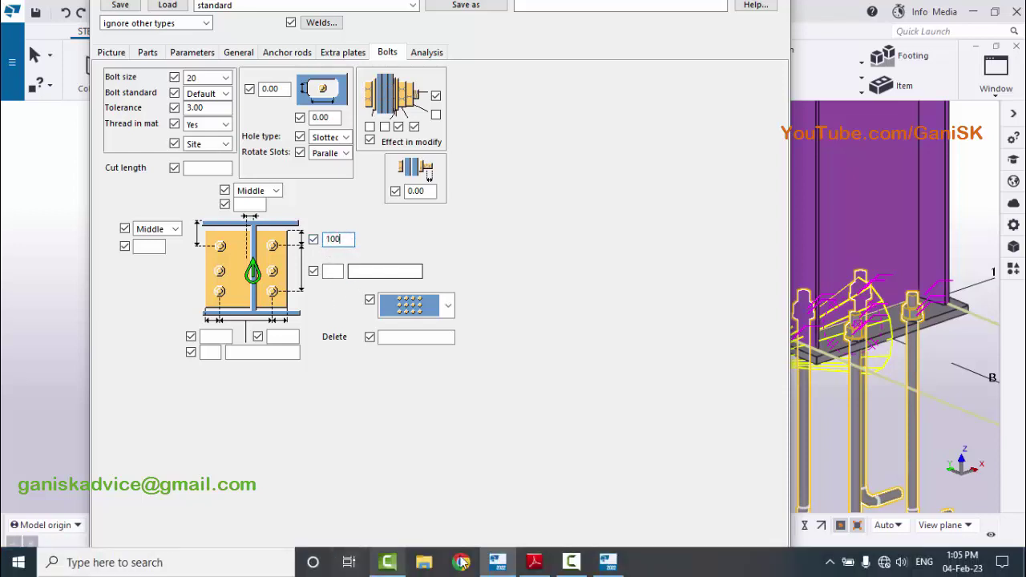
Following the PDF section, set 2 bolts with 200 mm spacing along the base plate's length and apply the change to the model.
click(531, 562)
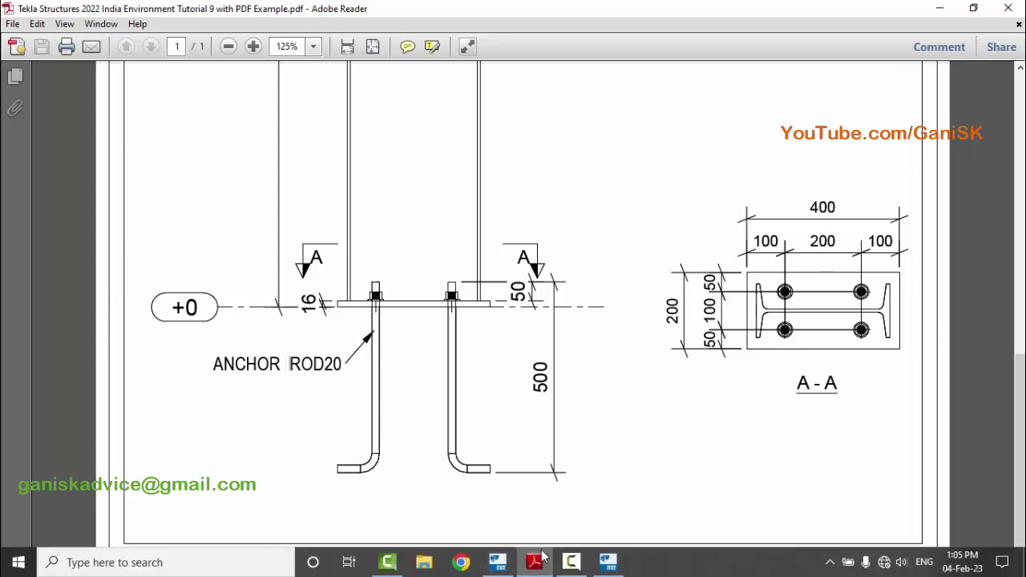
click(497, 561)
click(332, 271)
text(2)
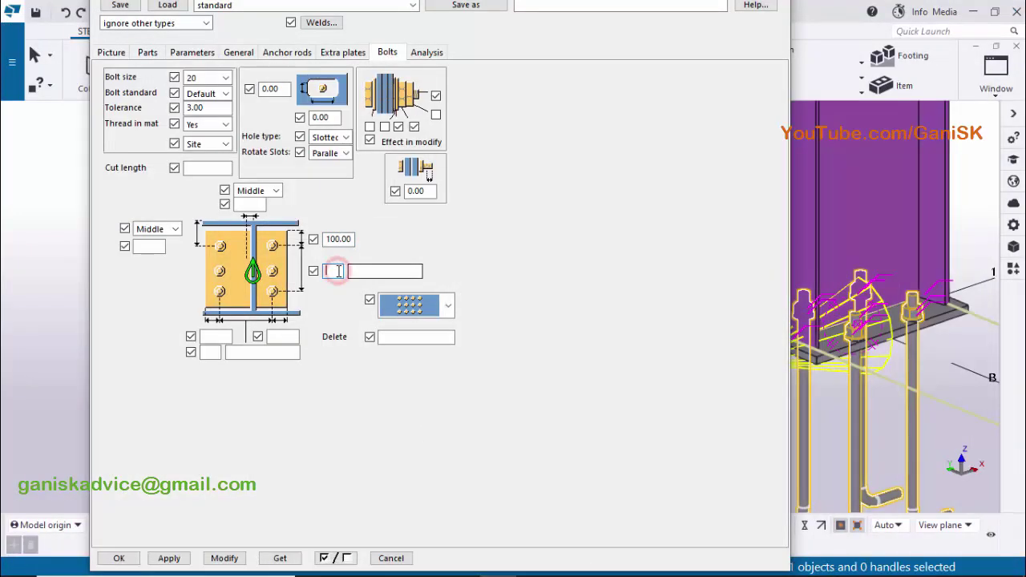
click(366, 269)
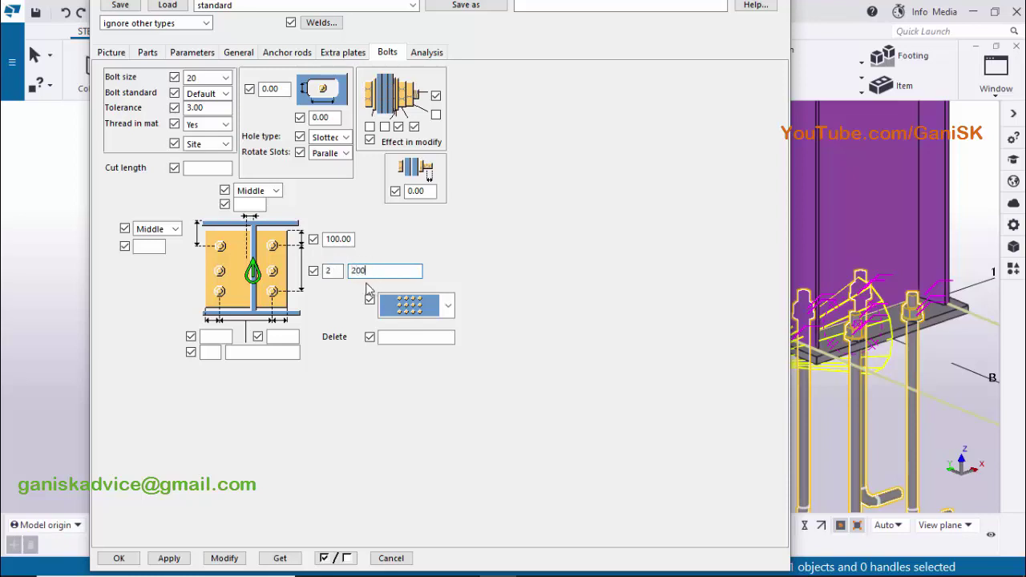
click(223, 559)
ctrl+middle_drag(891, 361, 721, 353)
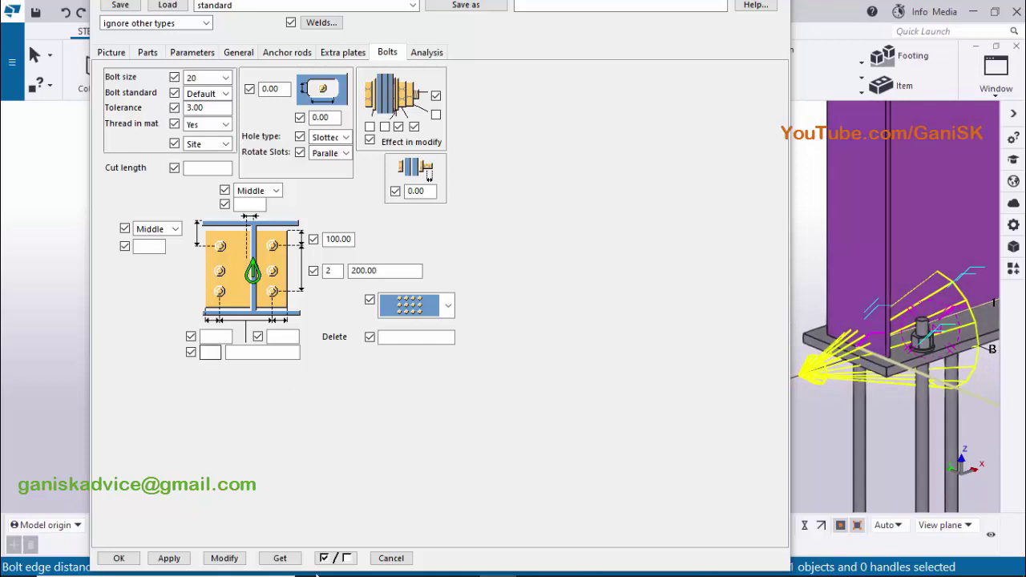
Following the PDF section, set both bolt edge distances across the base plate's width to 50 mm and apply them to the model.
mouse_move(442, 559)
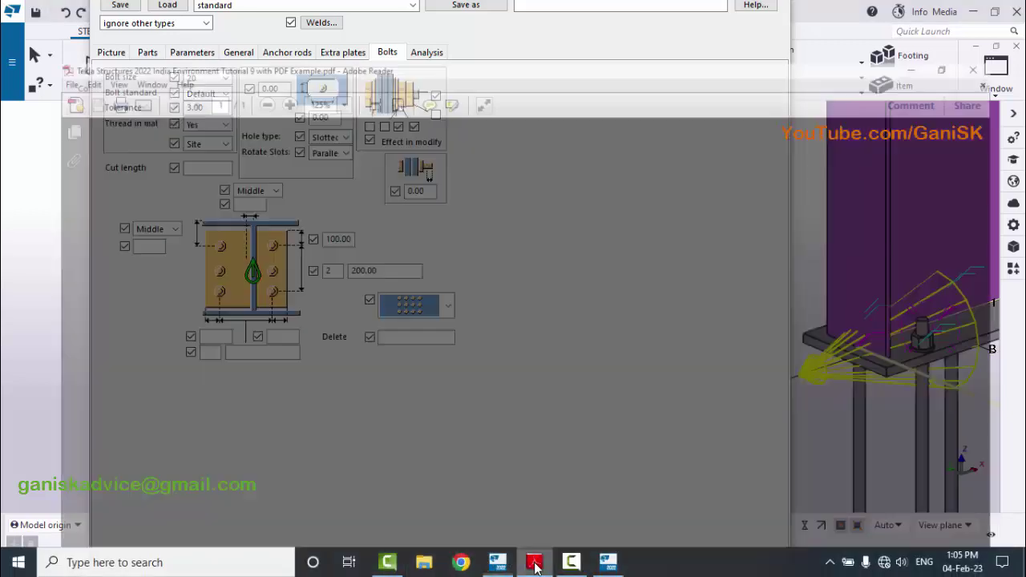
click(535, 561)
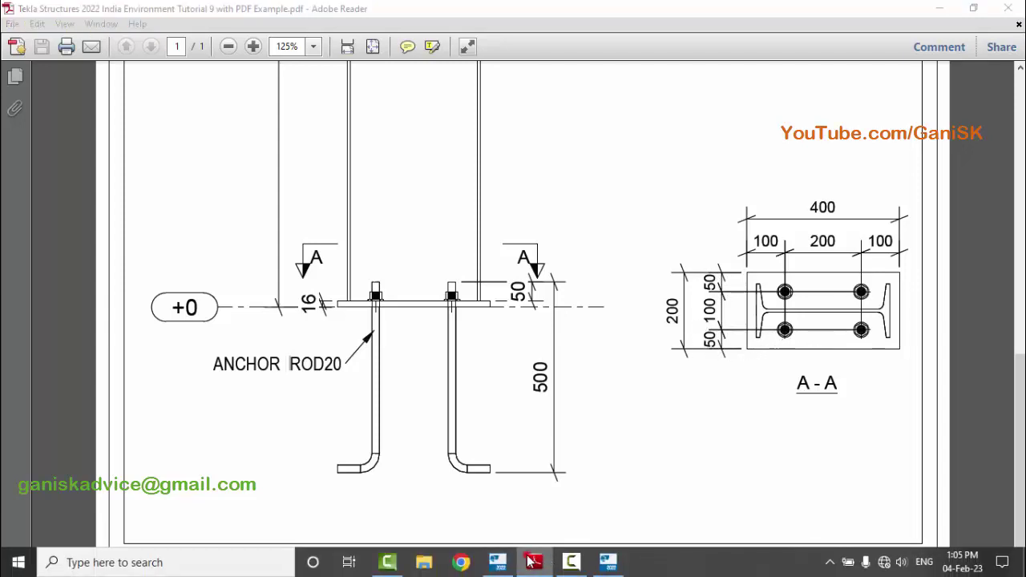
click(497, 568)
click(217, 339)
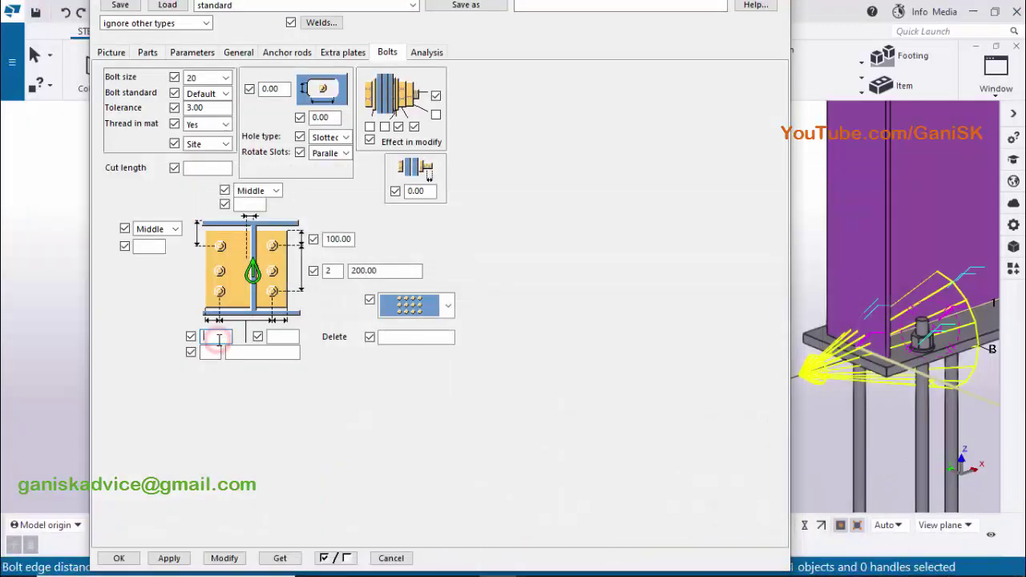
click(280, 337)
text(50)
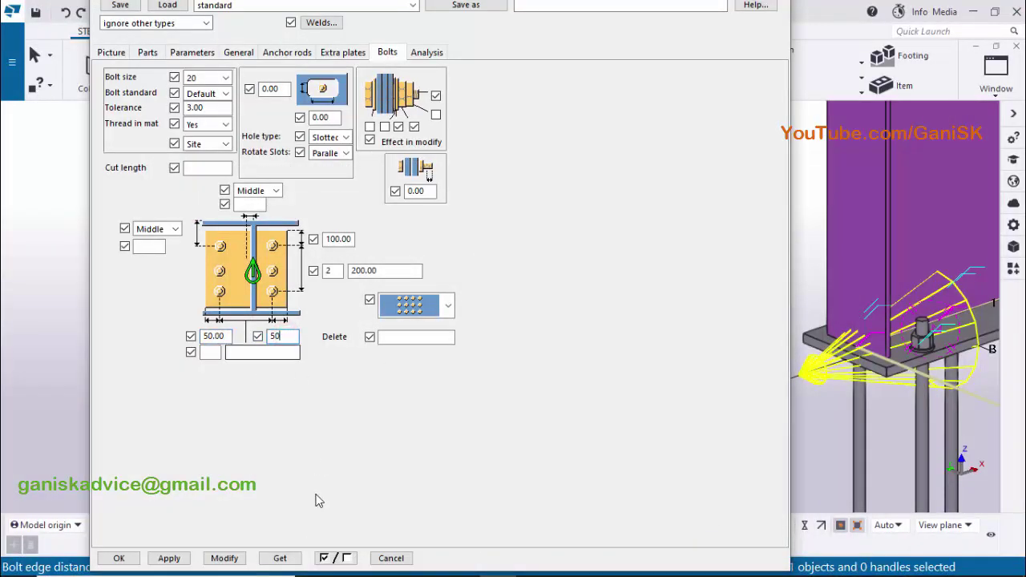
click(228, 558)
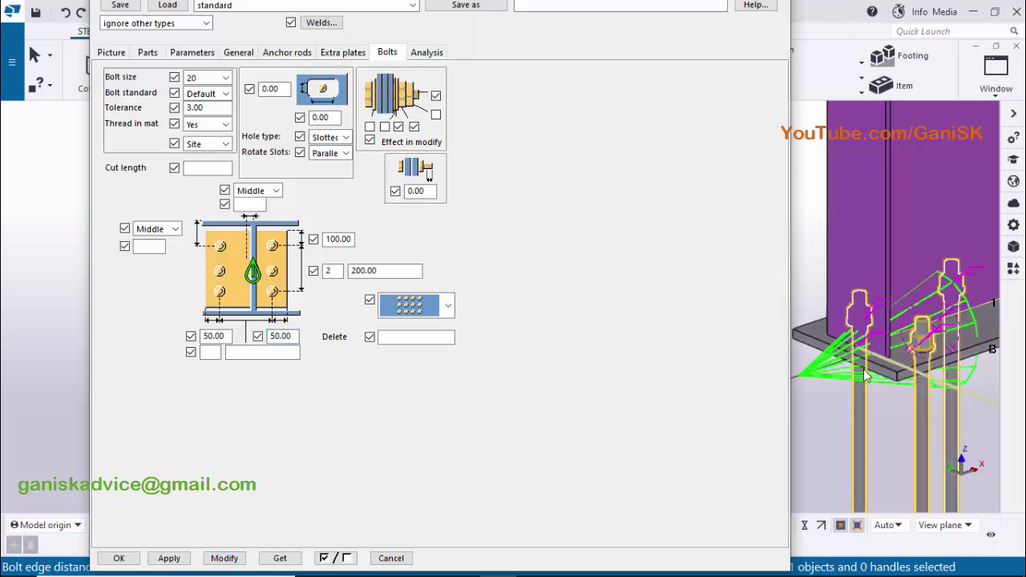
Following the PDF section, set 2 bolts with 100 mm spacing across the plate's width, apply them and inspect the rods.
click(213, 352)
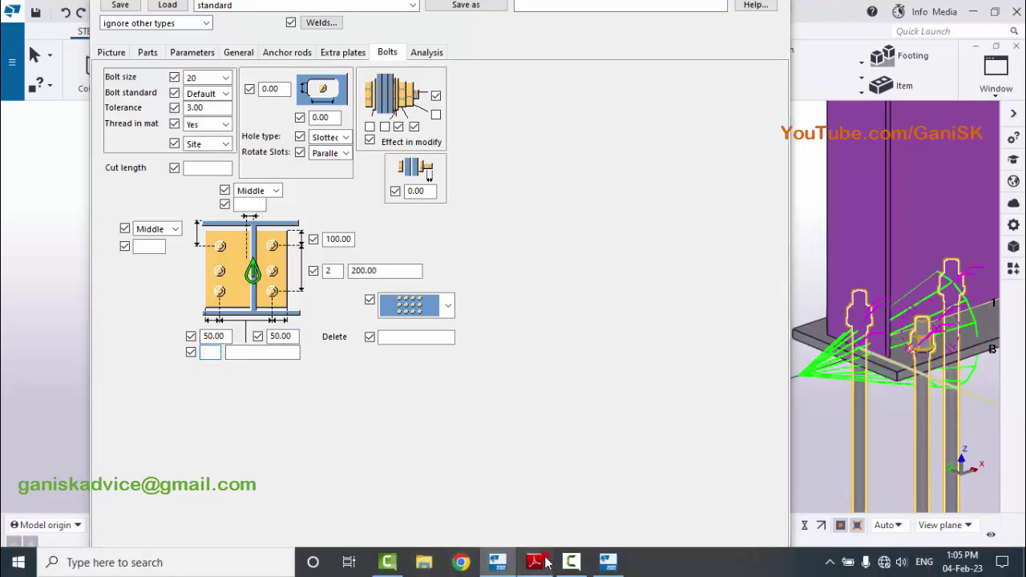
click(534, 562)
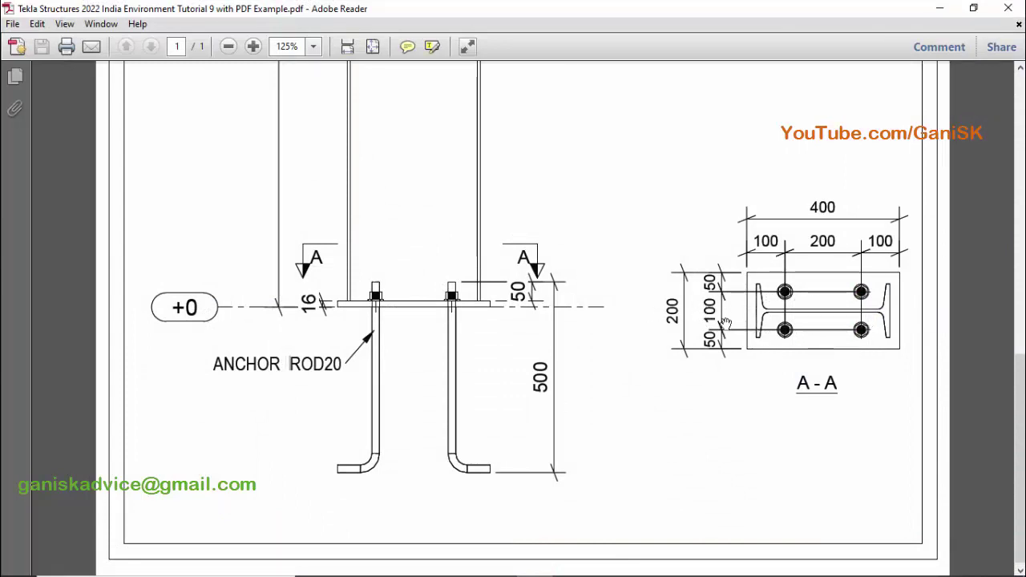
click(539, 561)
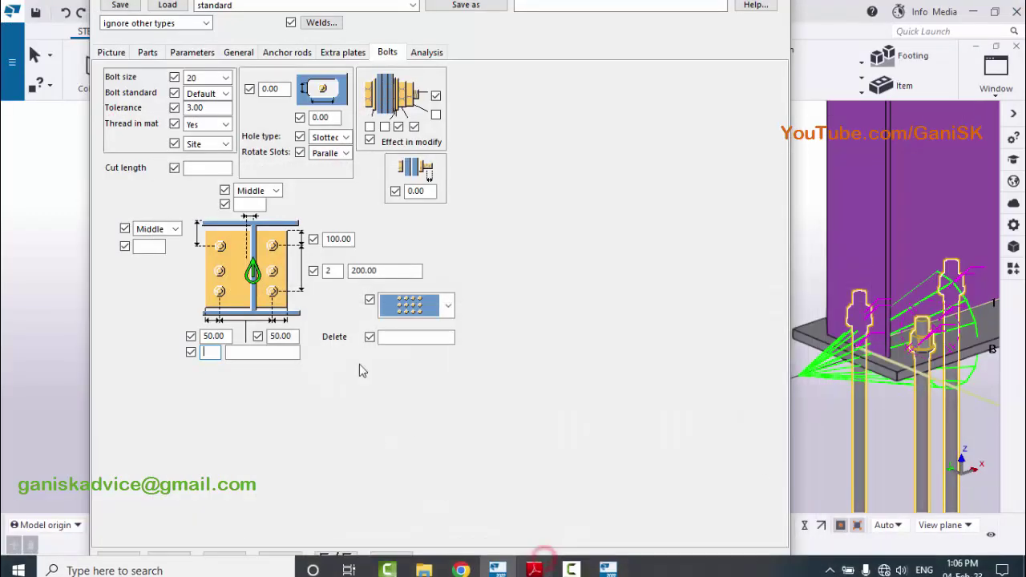
click(208, 351)
text(2)
click(247, 352)
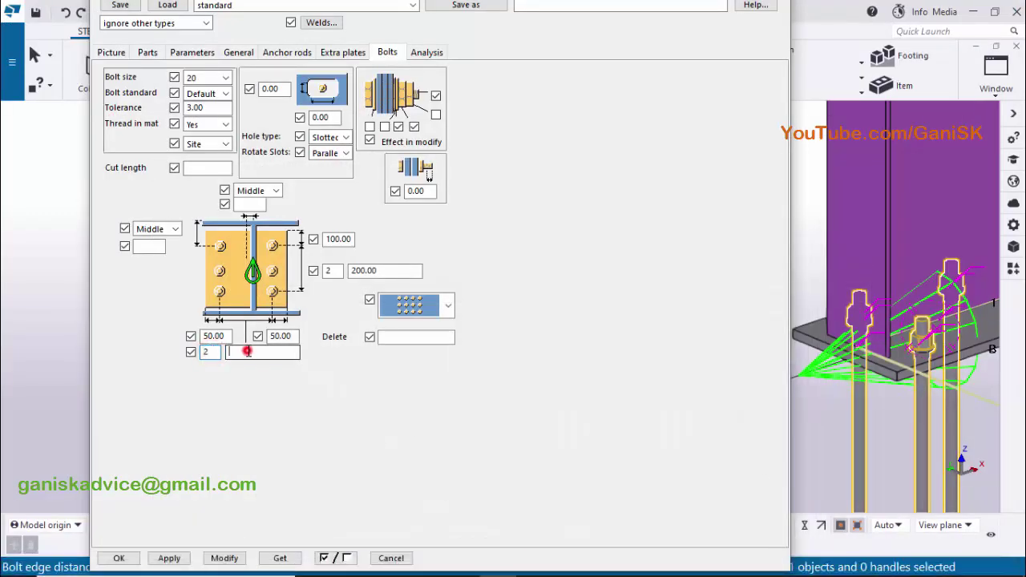
text(100.00)
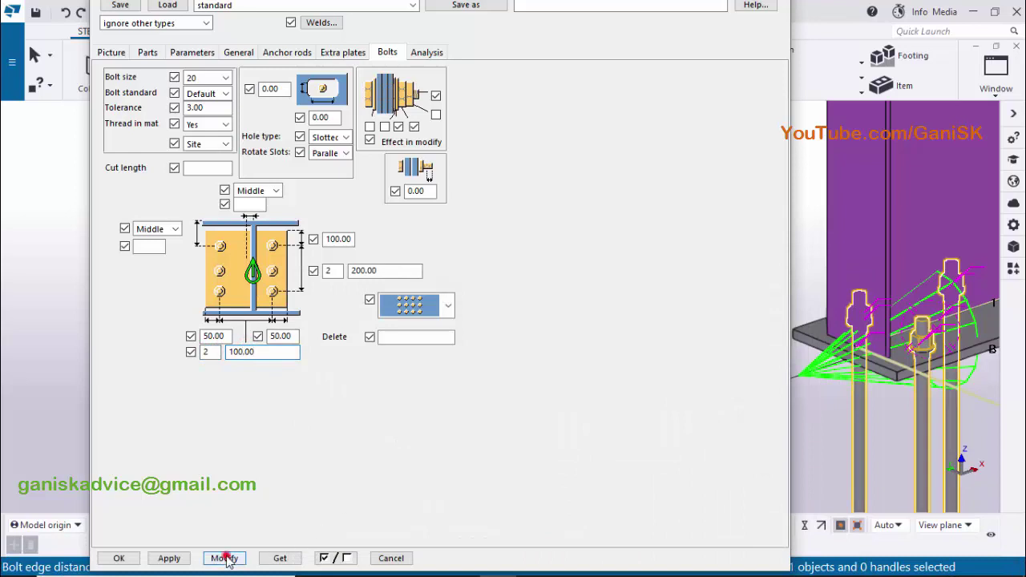
click(225, 558)
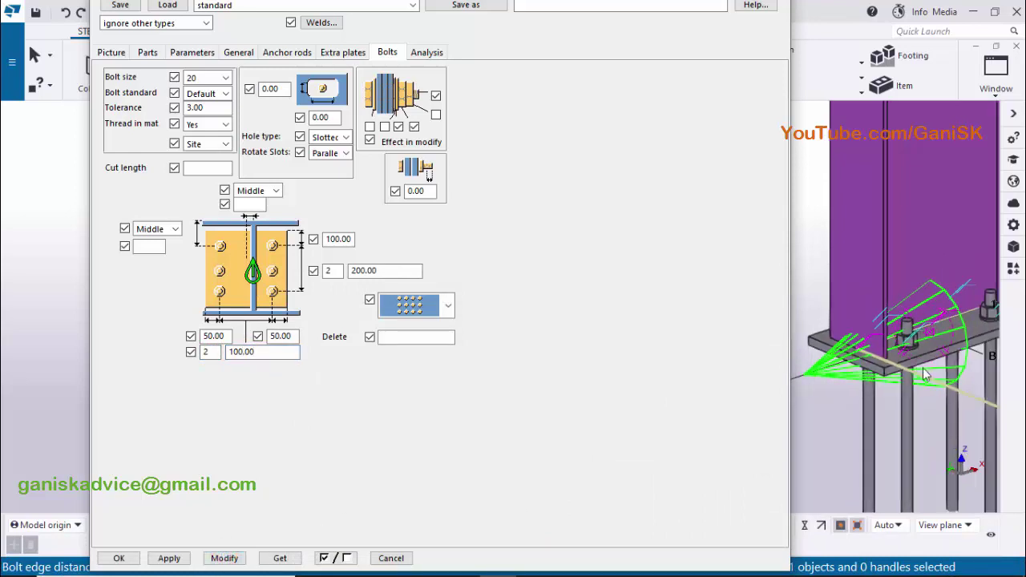
mouse_move(924, 373)
ctrl+middle_down()
mouse_move(869, 381)
mouse_move(910, 385)
ctrl+middle_up()
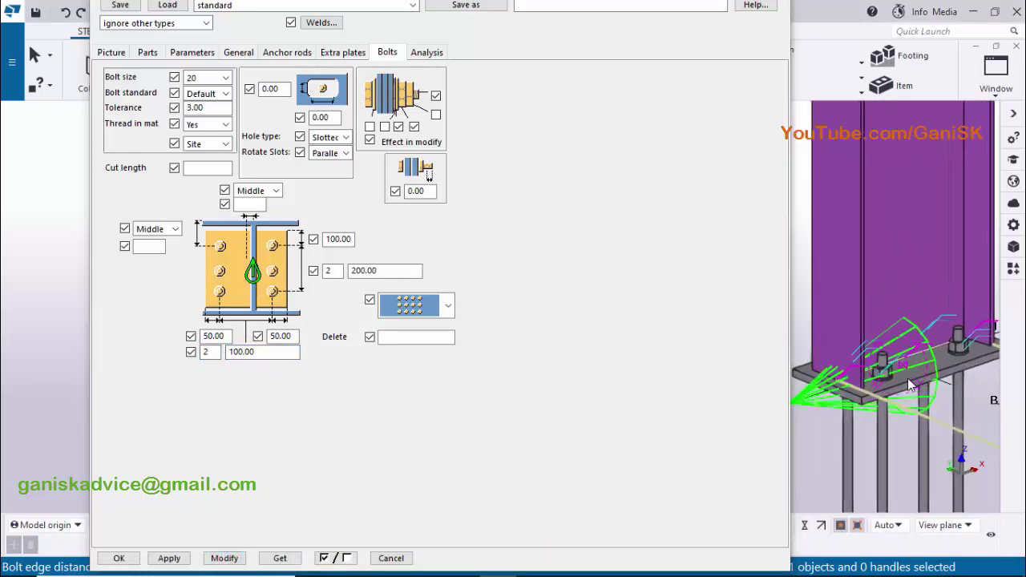
Apply all base plate connection settings to the selected joint and close the connection properties.
click(227, 558)
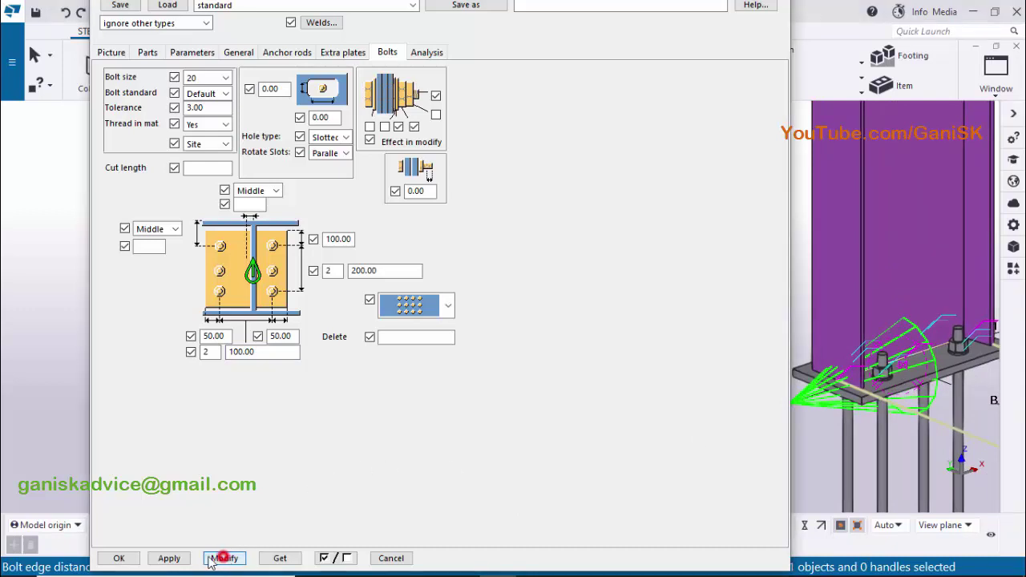
click(169, 558)
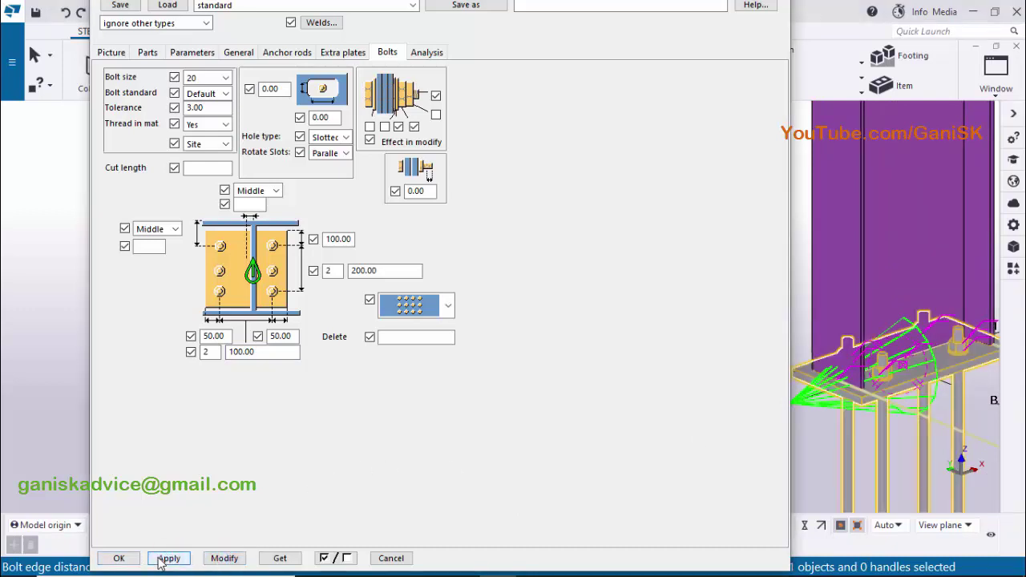
click(157, 558)
click(130, 559)
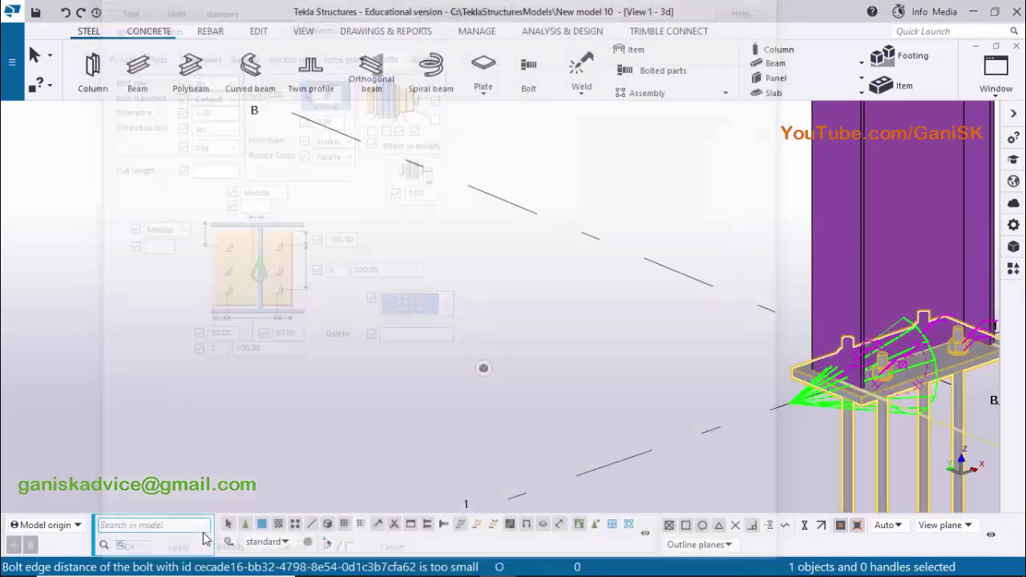
Redraw the 3D view, examine the column base, nuts and hooked rods up close, and compare them with the PDF base detail.
scroll(347, 333, down, 4)
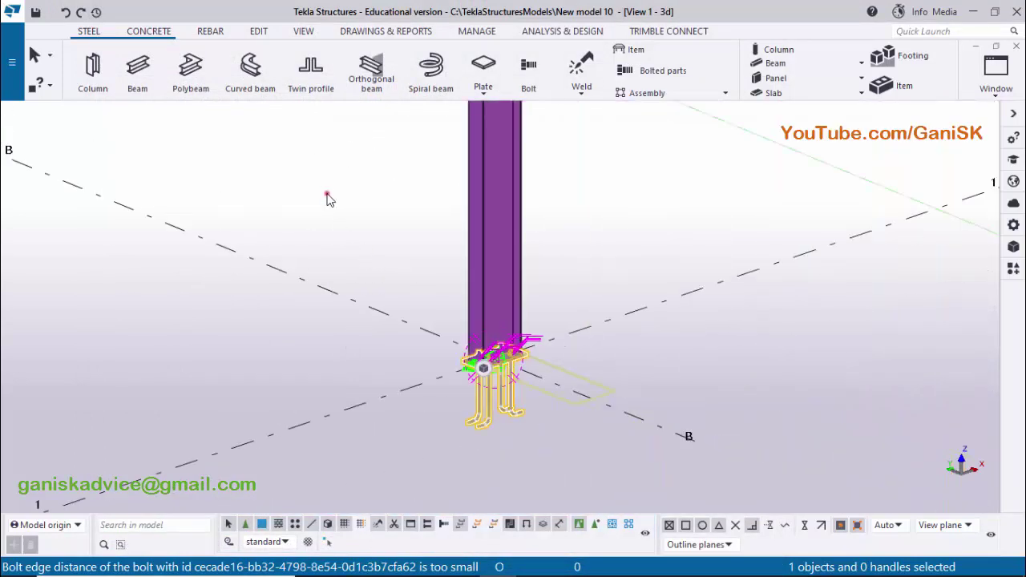
right_click(322, 184)
click(368, 268)
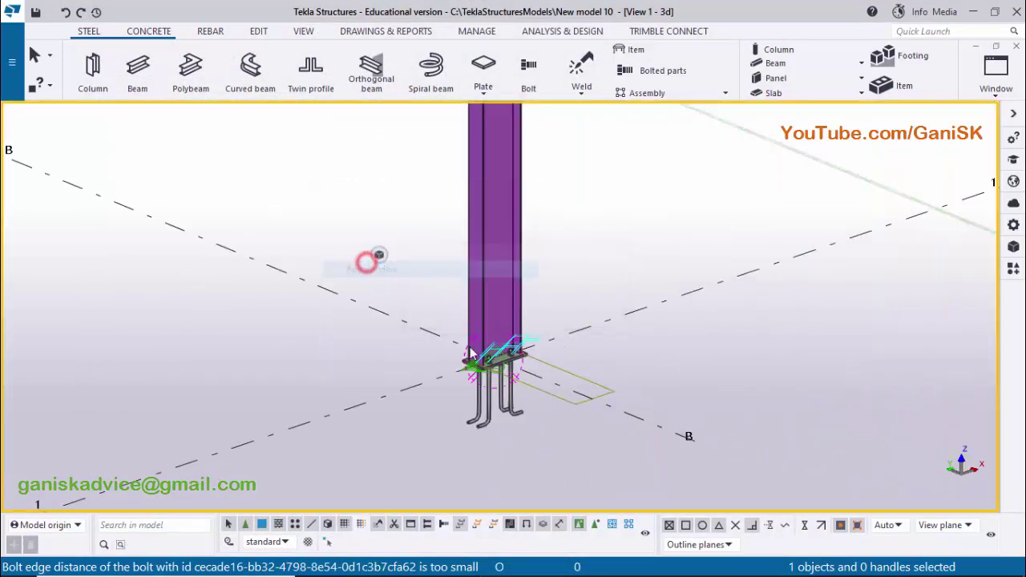
scroll(505, 377, up, 5)
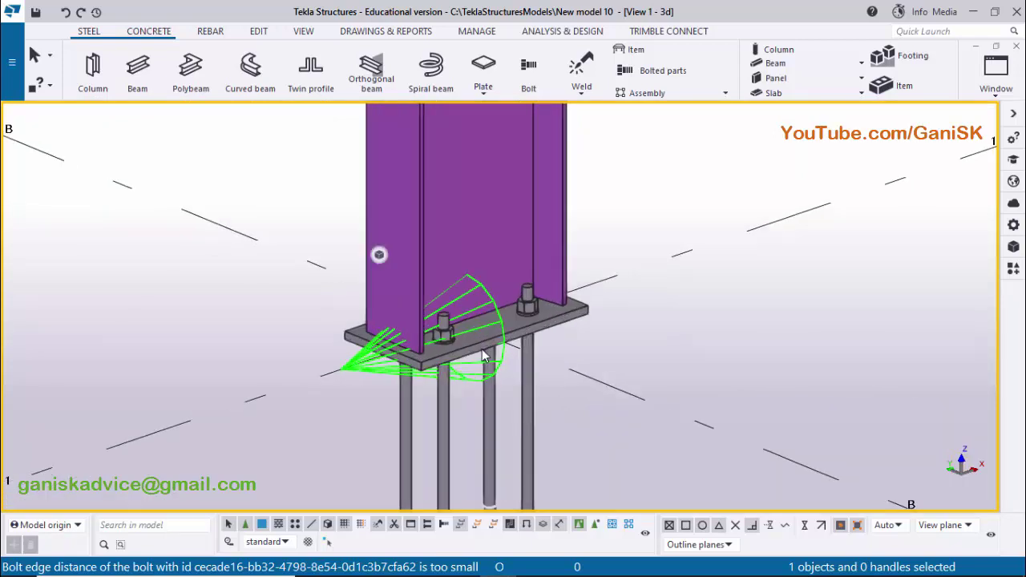
ctrl+middle_drag(403, 365, 496, 369)
scroll(495, 370, up, 3)
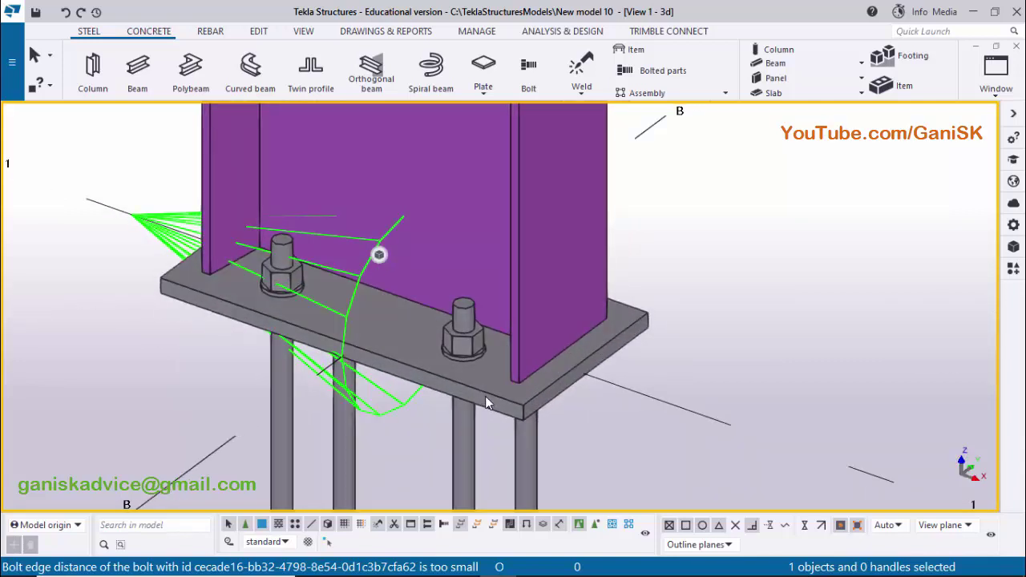
scroll(486, 389, down, 3)
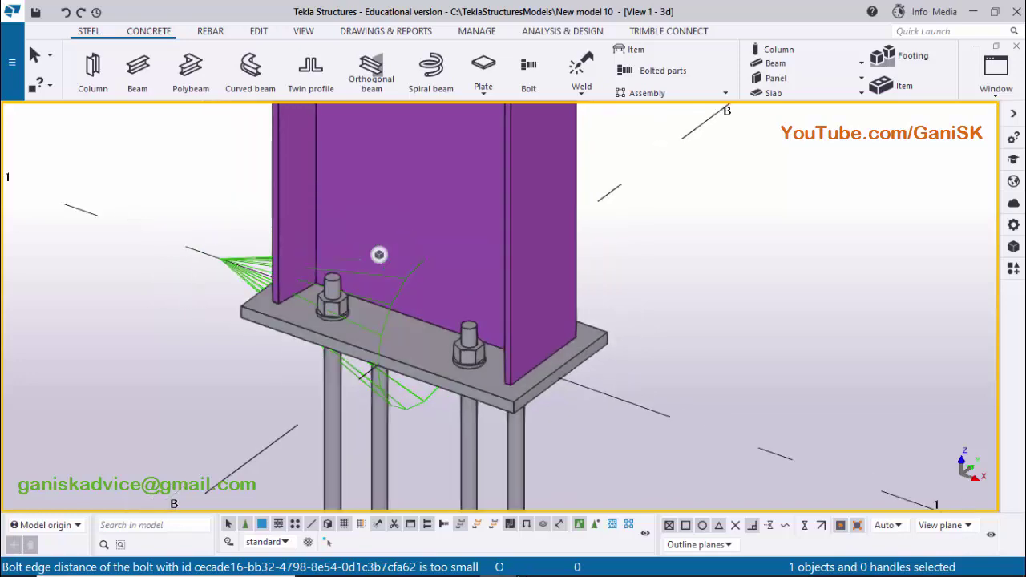
click(534, 562)
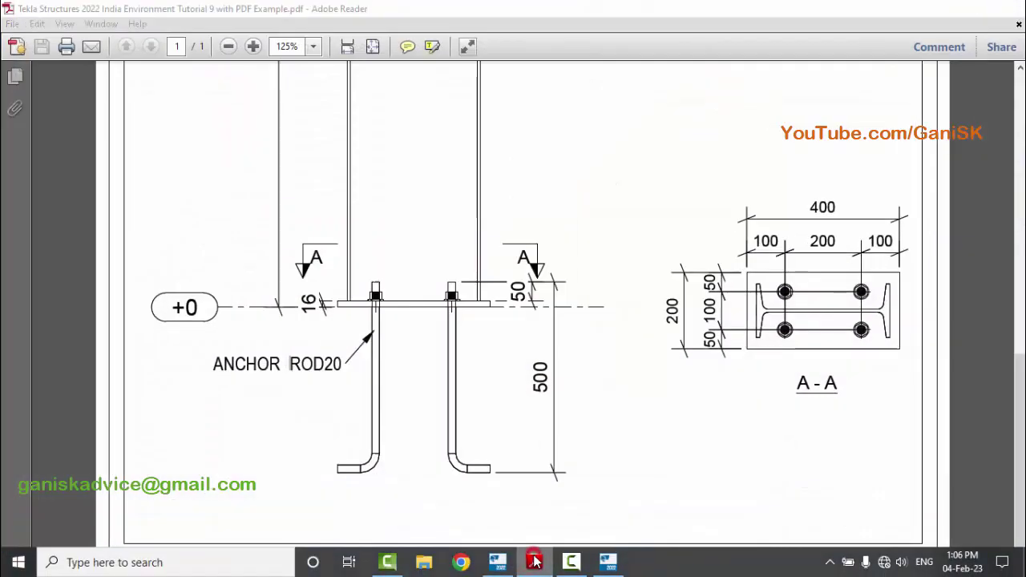
click(534, 562)
scroll(509, 356, down, 4)
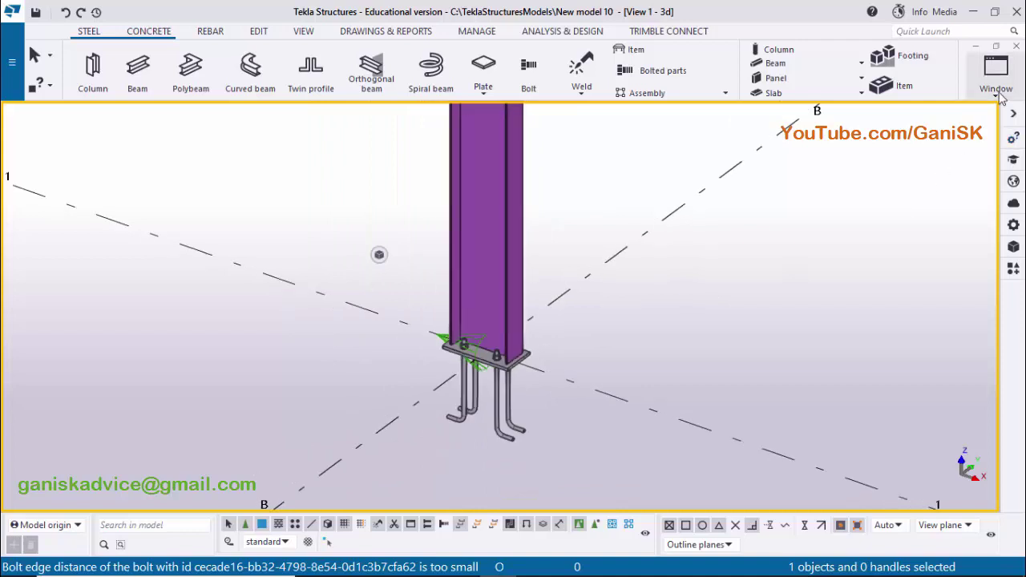
Switch to the PLAN +0 view, examine the four anchor rod positions on the base plate and redraw the view.
click(997, 88)
click(966, 222)
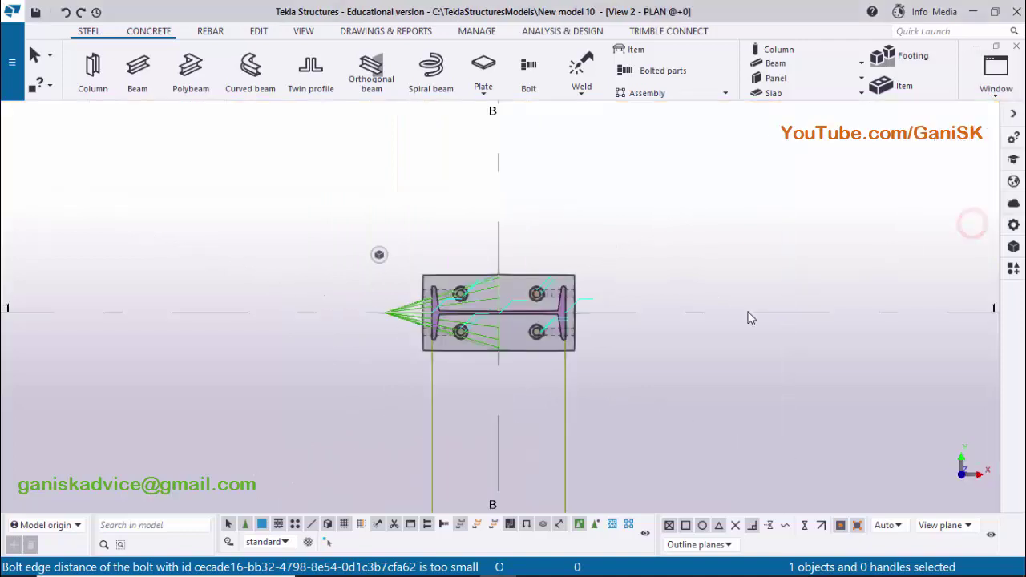
scroll(501, 329, up, 3)
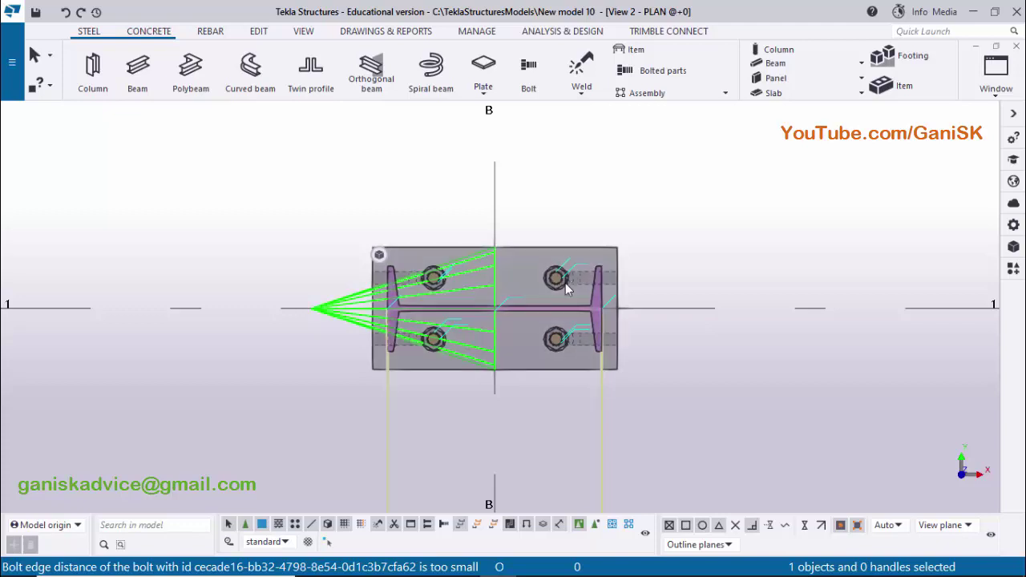
right_click(745, 193)
click(786, 276)
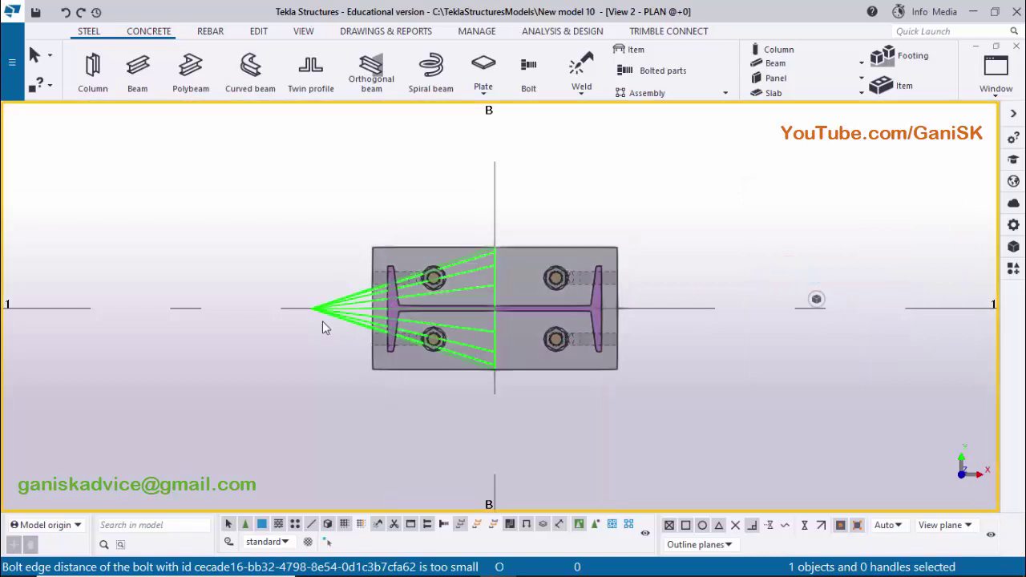
Hide the in-model component symbols in the PLAN @+0 view's object type visibility settings and close the view properties.
right_click(729, 200)
double_click(730, 200)
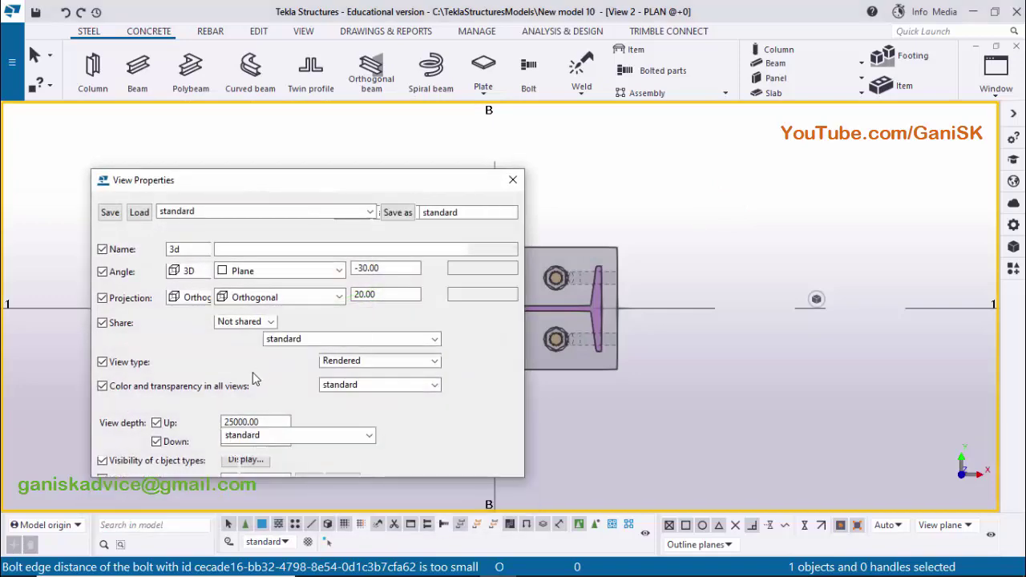
click(245, 415)
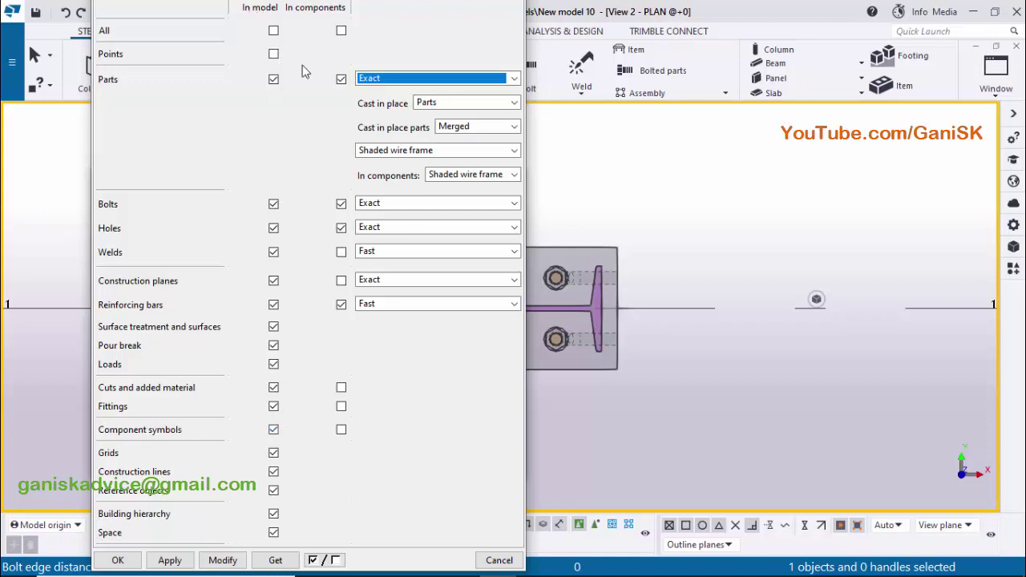
click(274, 430)
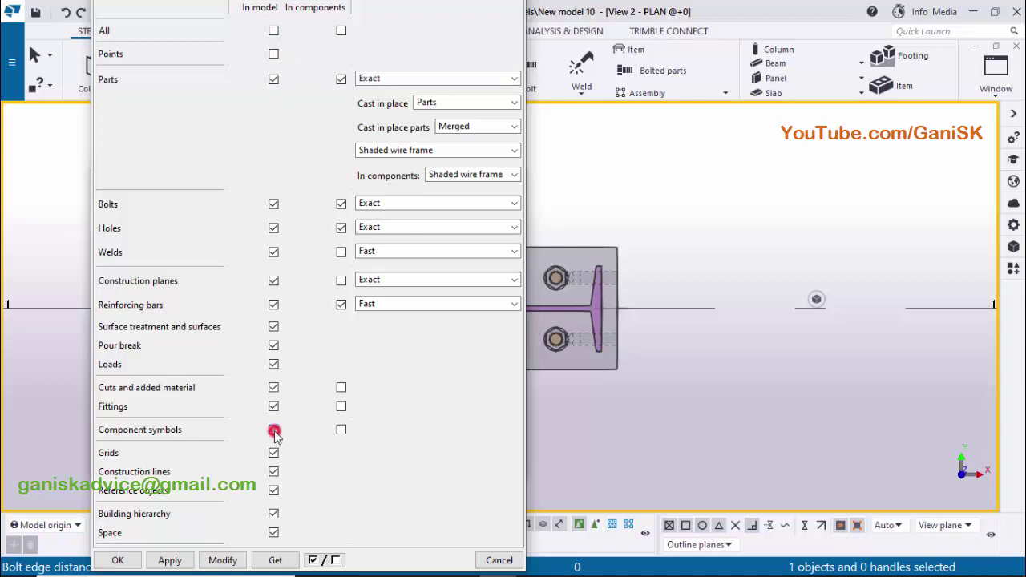
click(223, 560)
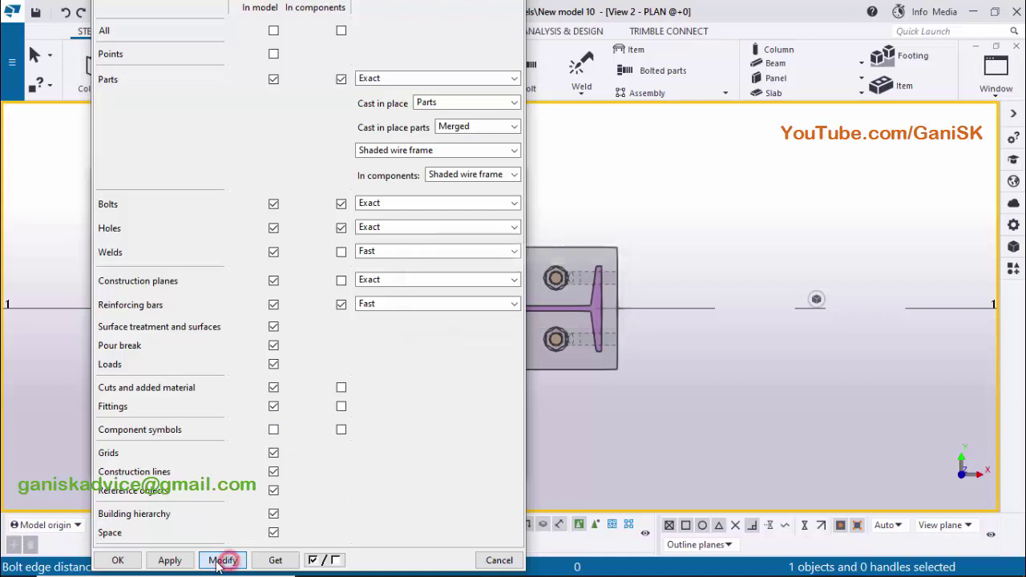
click(118, 560)
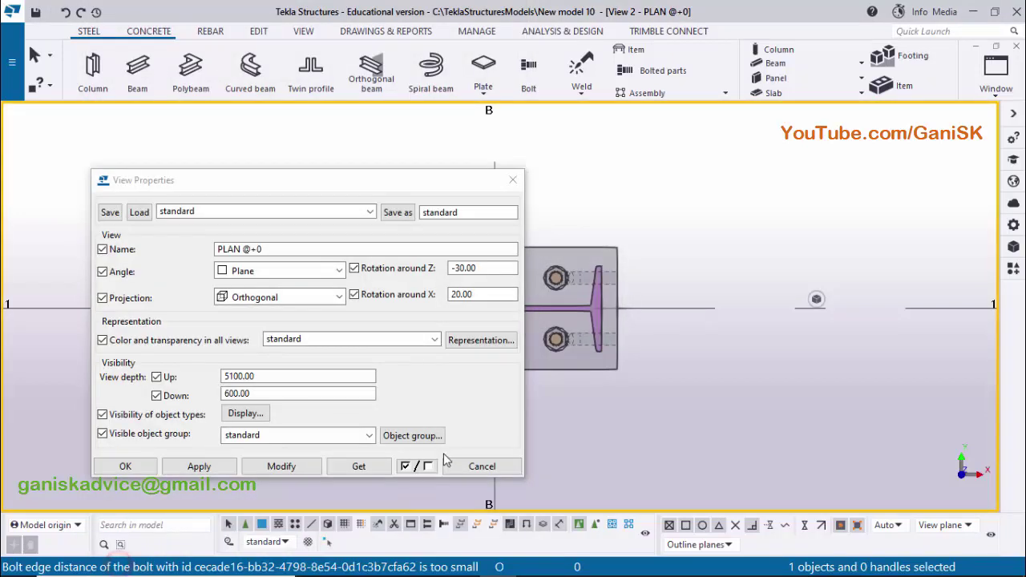
click(128, 468)
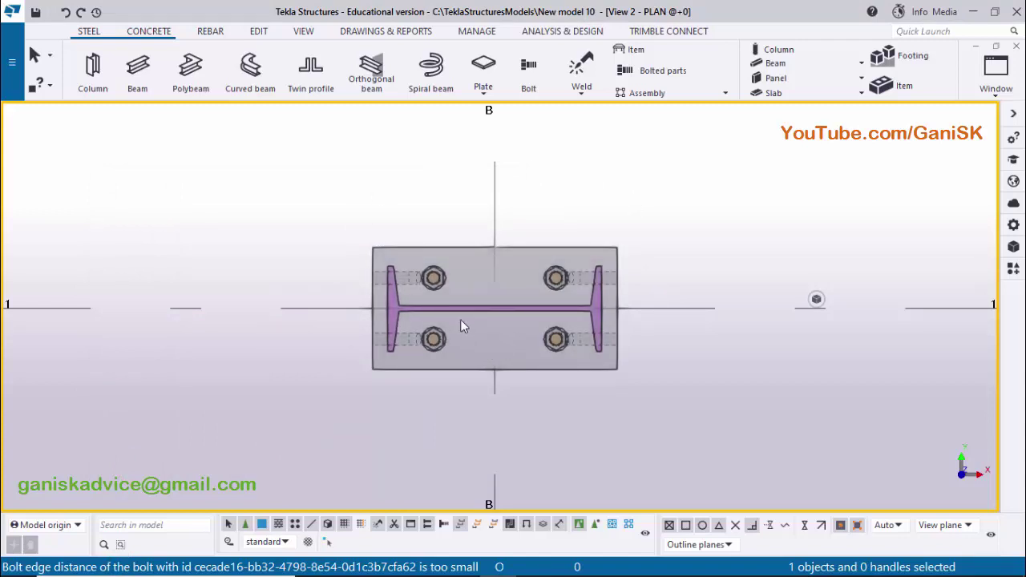
Measure the horizontal distance from the base plate's upper-left corner to the upper-left anchor rod, placing the dimension above the plate.
click(258, 32)
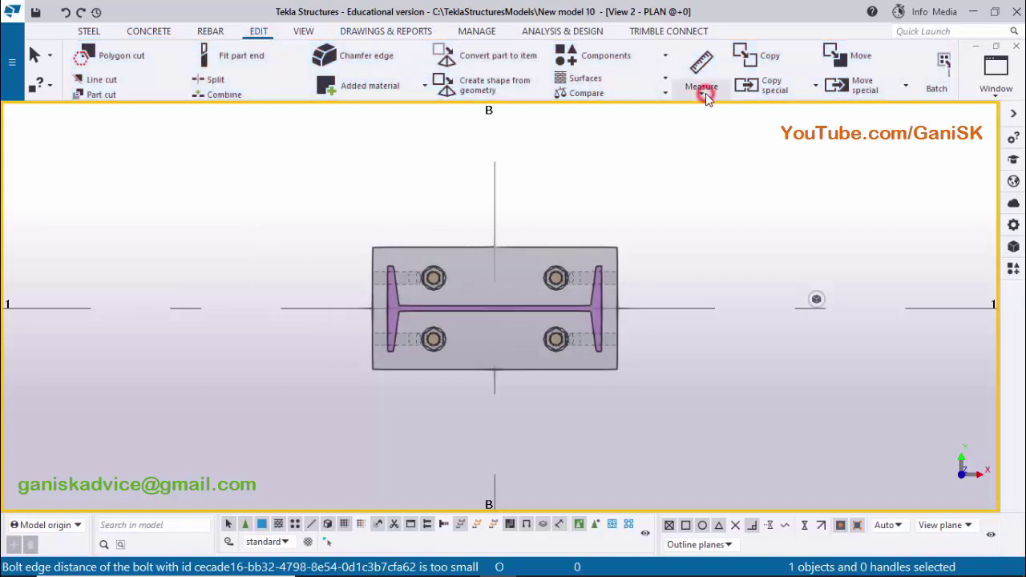
click(703, 92)
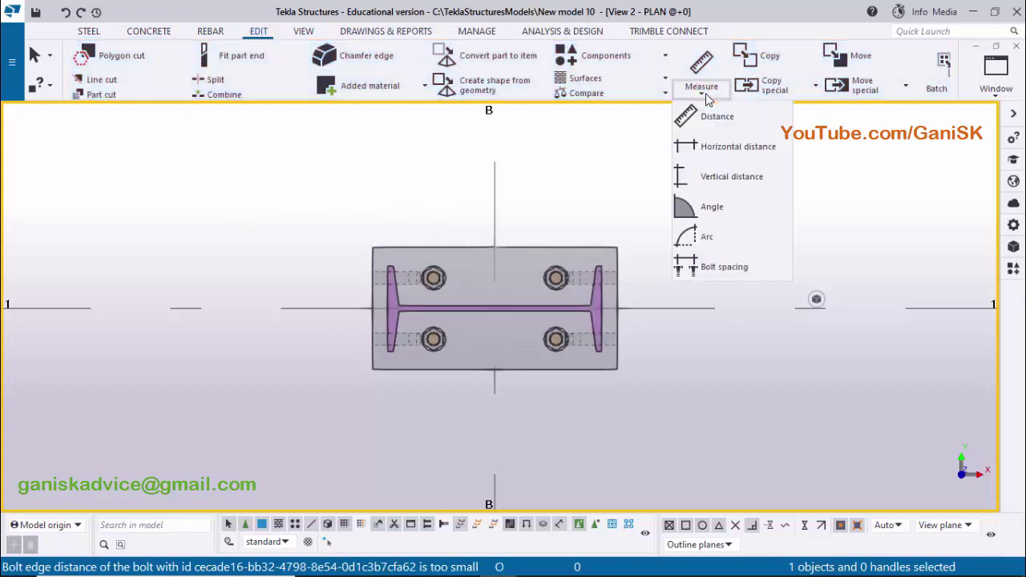
click(729, 149)
scroll(370, 248, up, 2)
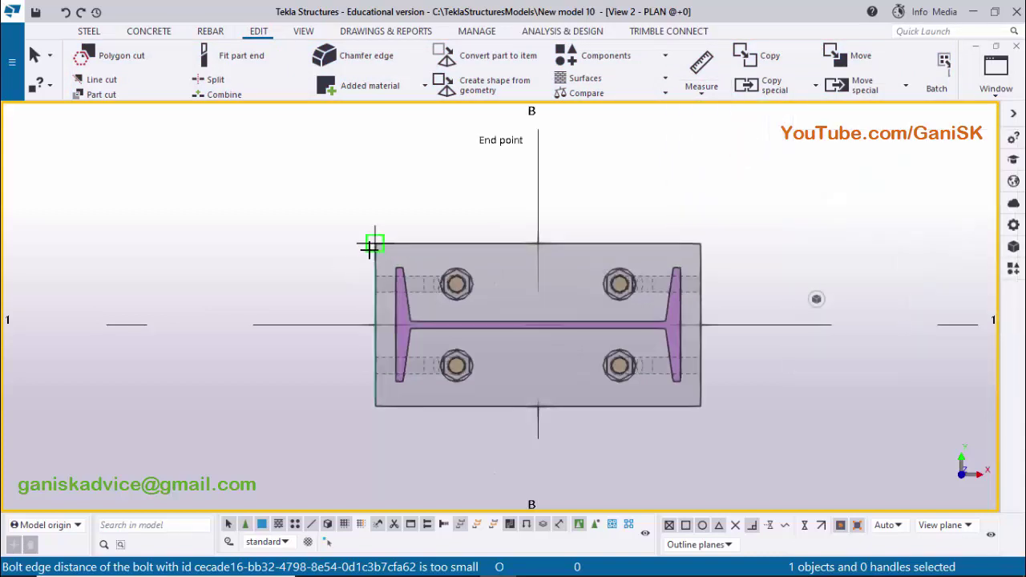
scroll(370, 248, up, 1)
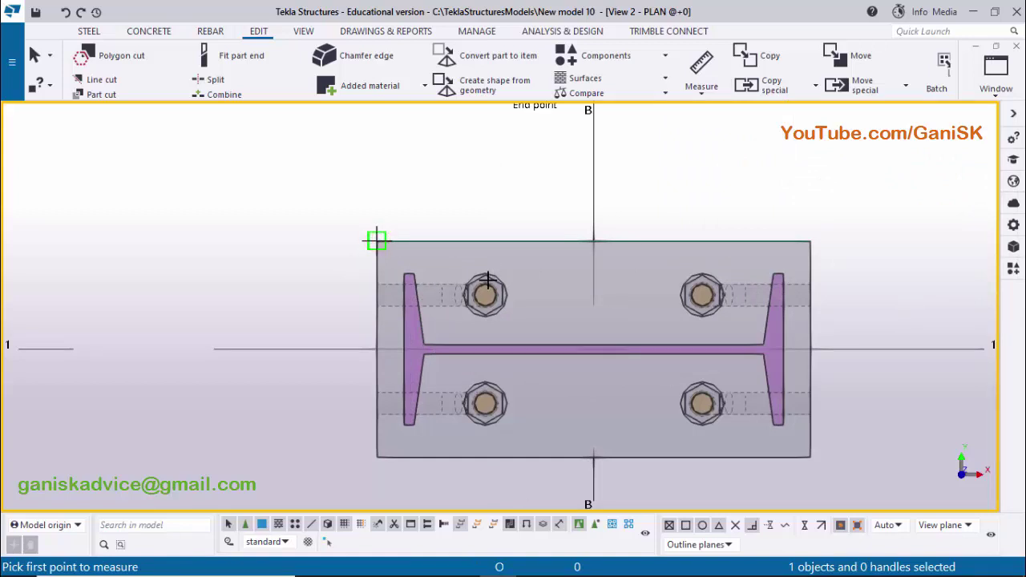
click(376, 240)
scroll(485, 296, up, 1)
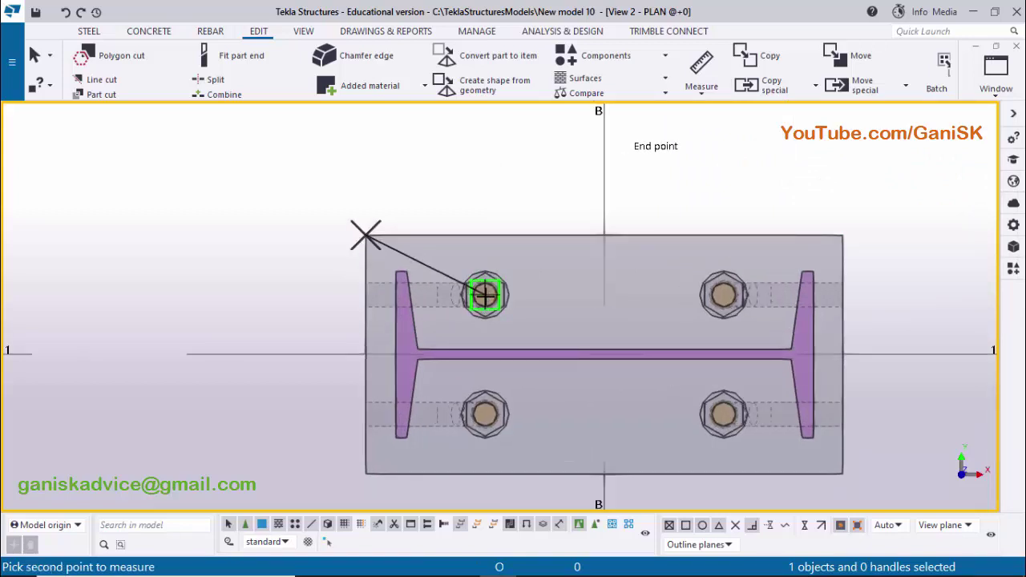
click(484, 296)
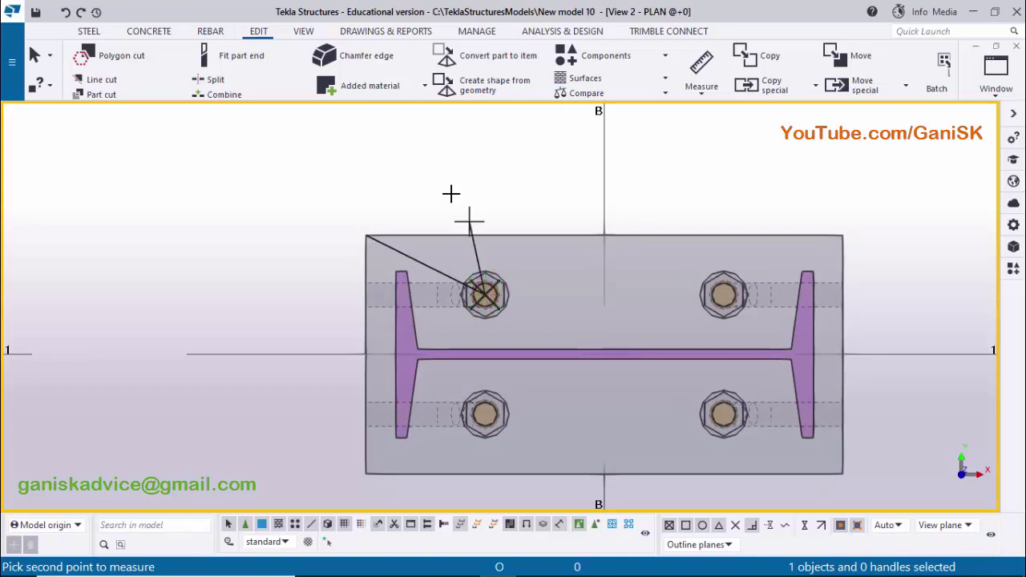
click(444, 186)
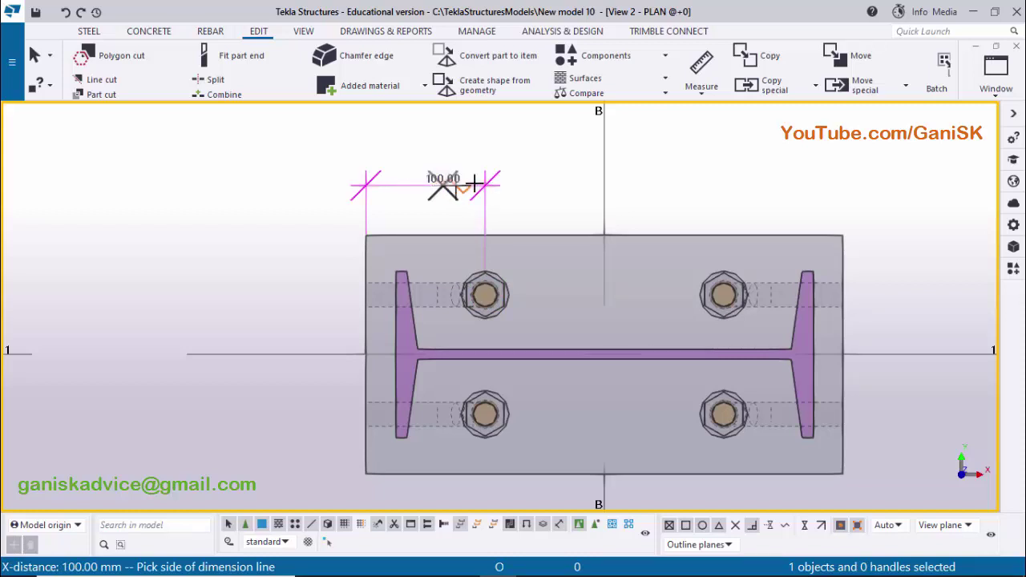
Measure the horizontal spacing between the two upper anchor rods and from the upper-right rod to the plate's right corner.
scroll(445, 219, up, 1)
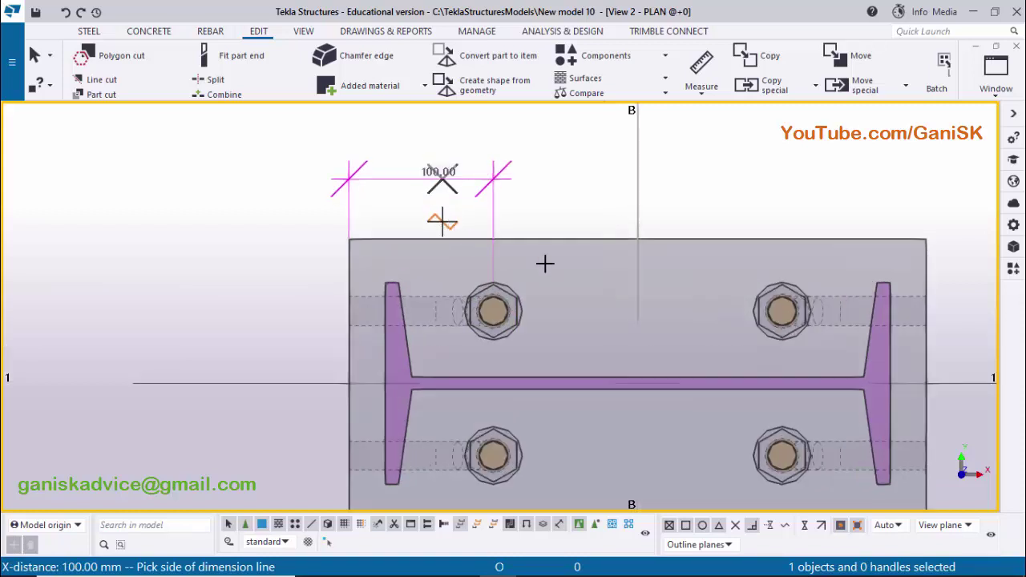
scroll(544, 263, down, 1)
scroll(456, 257, down, 1)
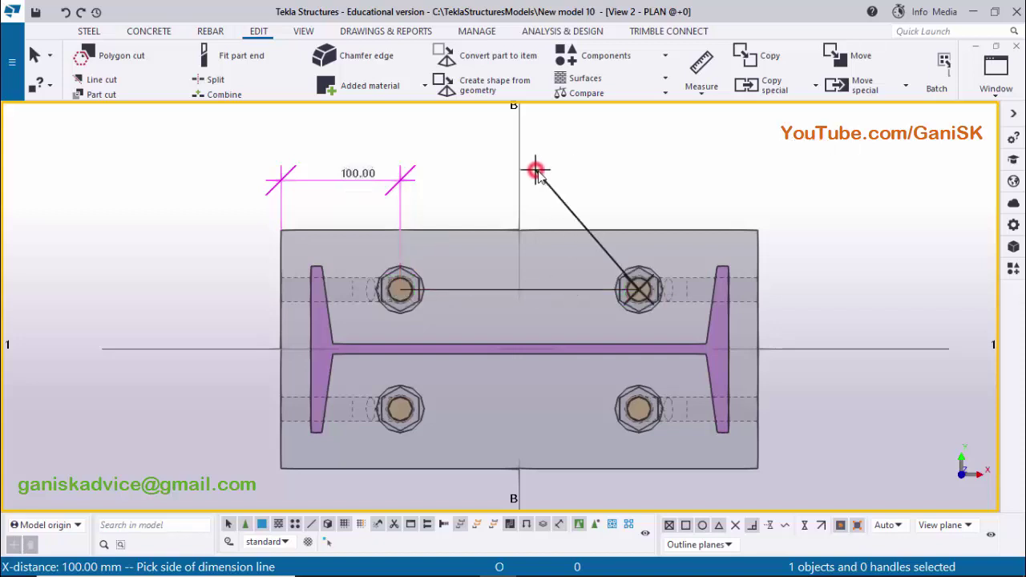
click(672, 210)
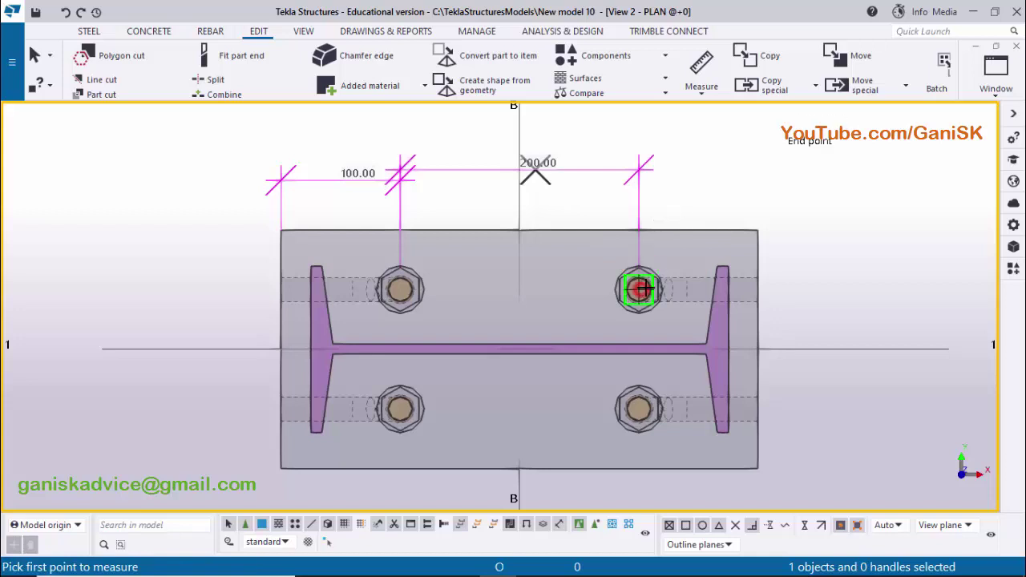
click(756, 230)
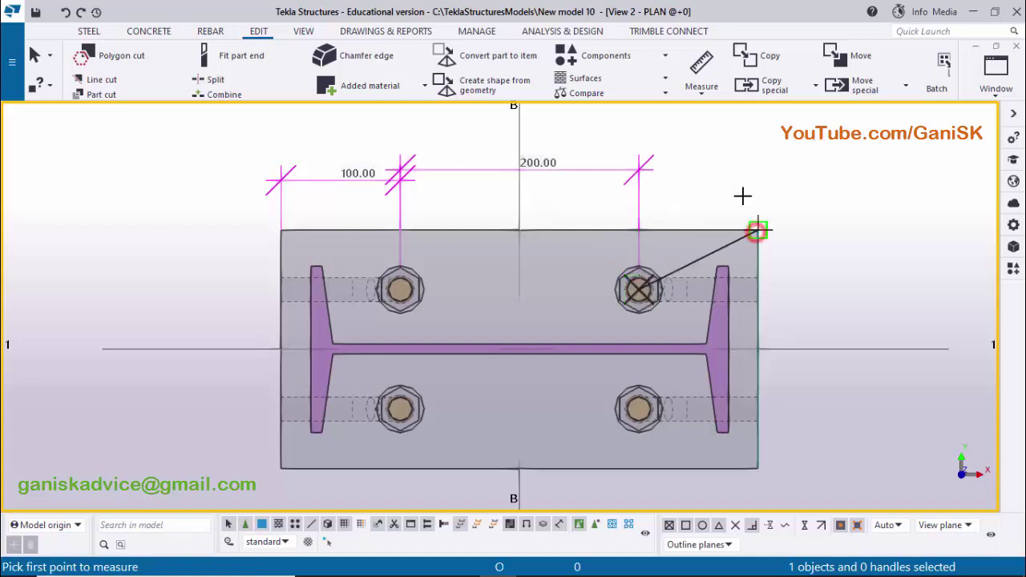
click(716, 173)
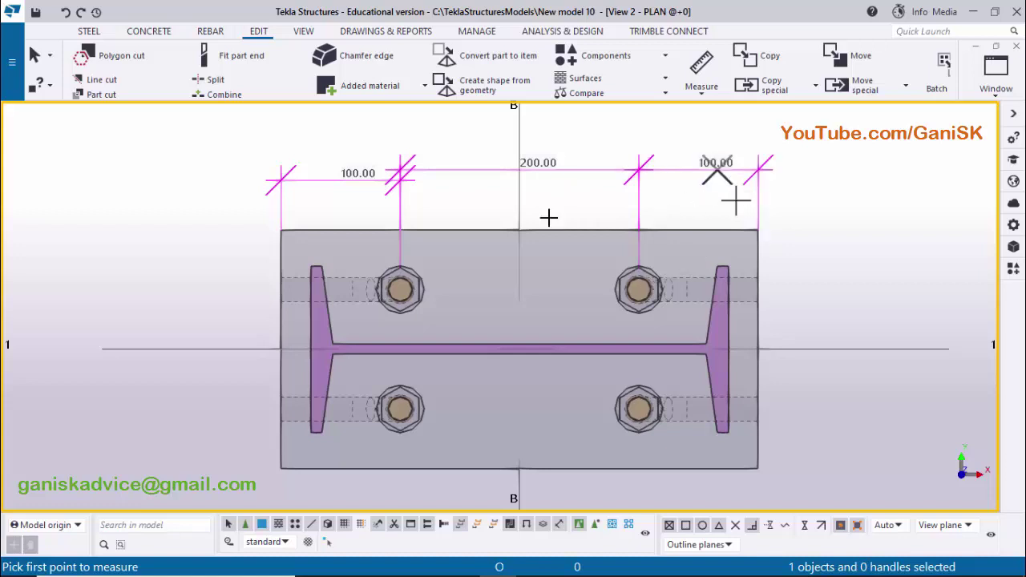
Measure the base plate's overall horizontal length between its upper corners, placing the dimension above the others, and end the measuring command.
scroll(500, 236, down, 1)
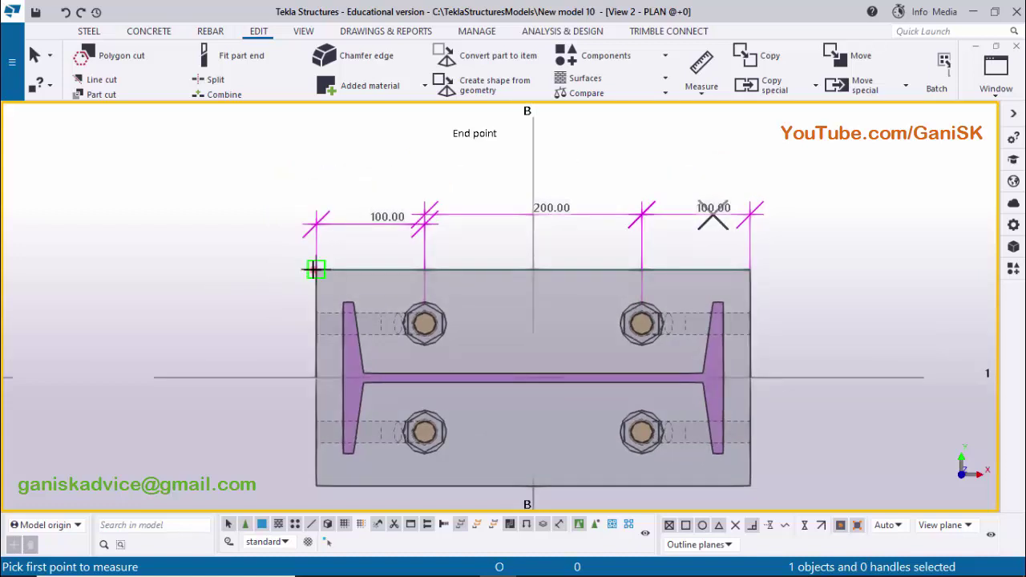
click(750, 270)
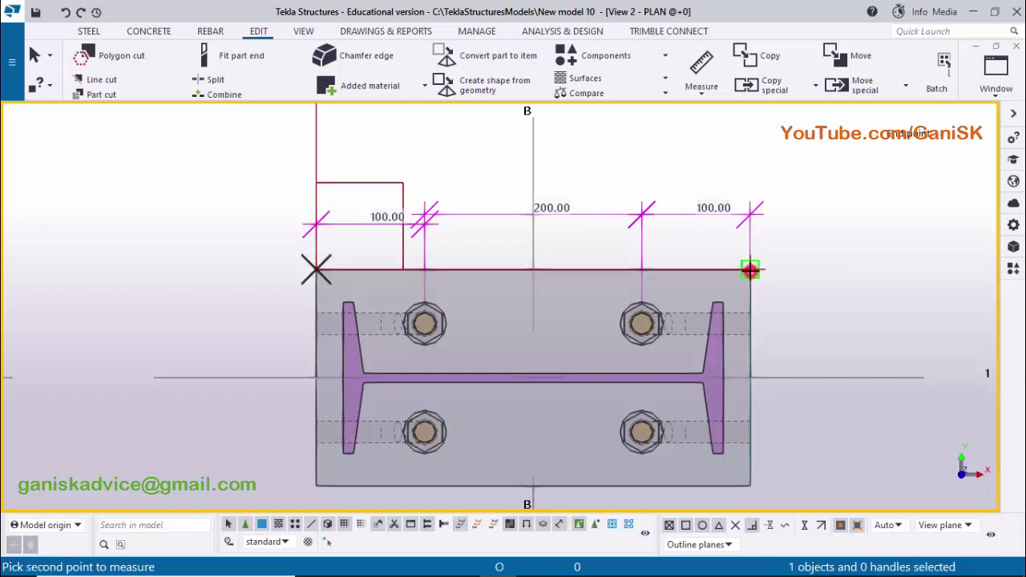
click(648, 152)
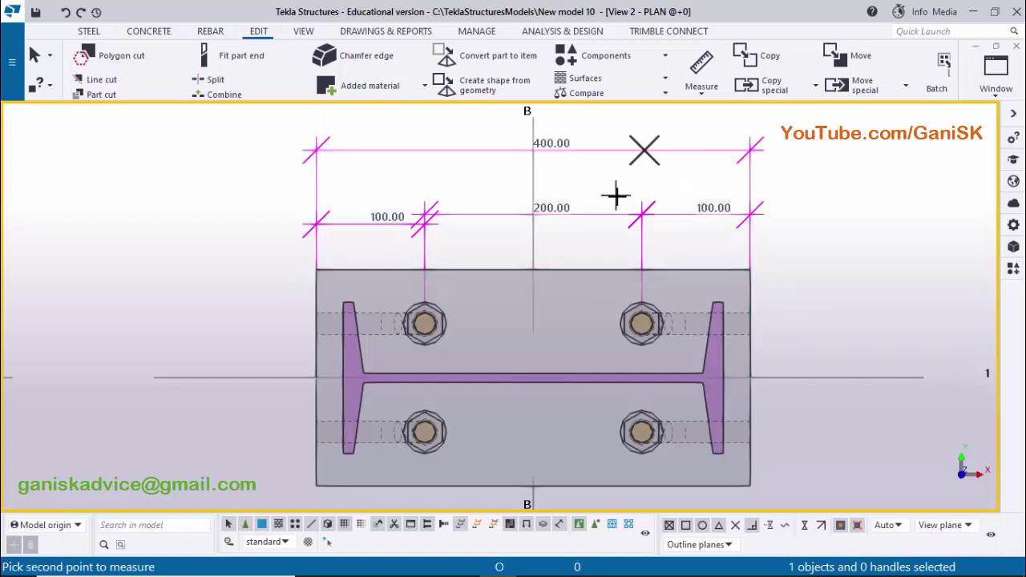
right_click(833, 160)
click(836, 163)
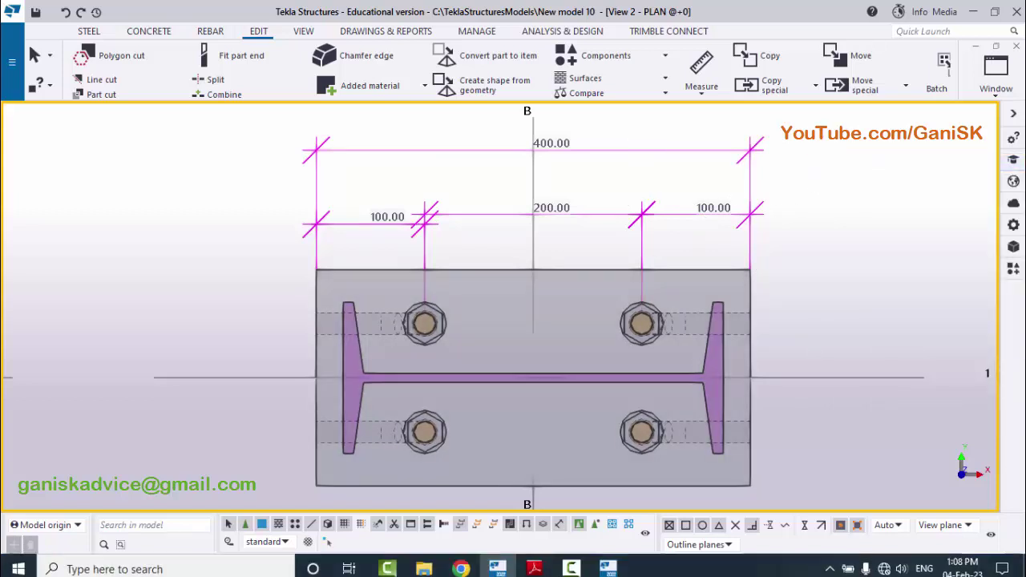
Switch to Adobe Reader, compare section A-A's horizontal plate and rod dimensions with the measured plan, and return to Tekla Structures.
click(546, 564)
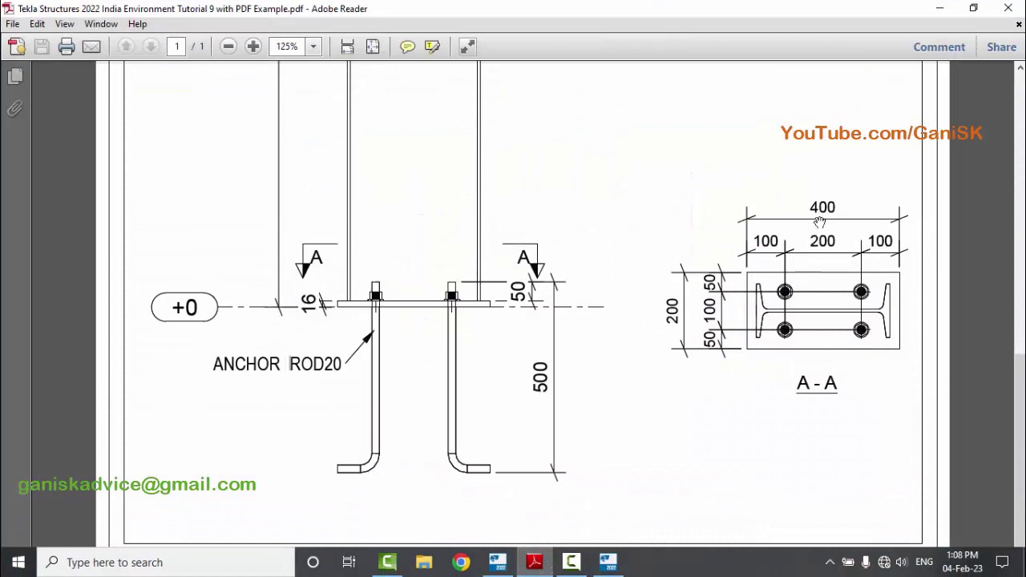
click(534, 565)
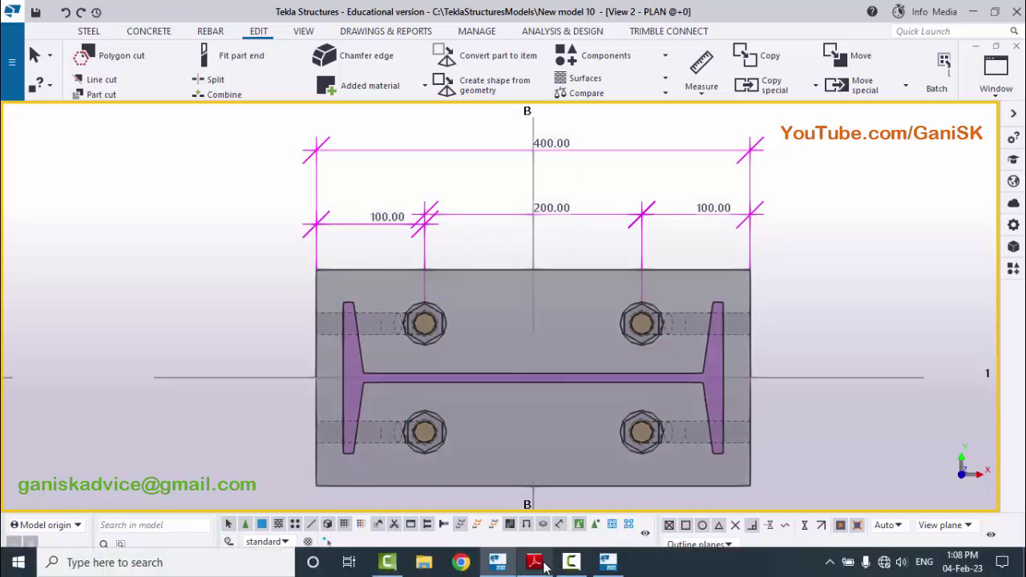
click(541, 565)
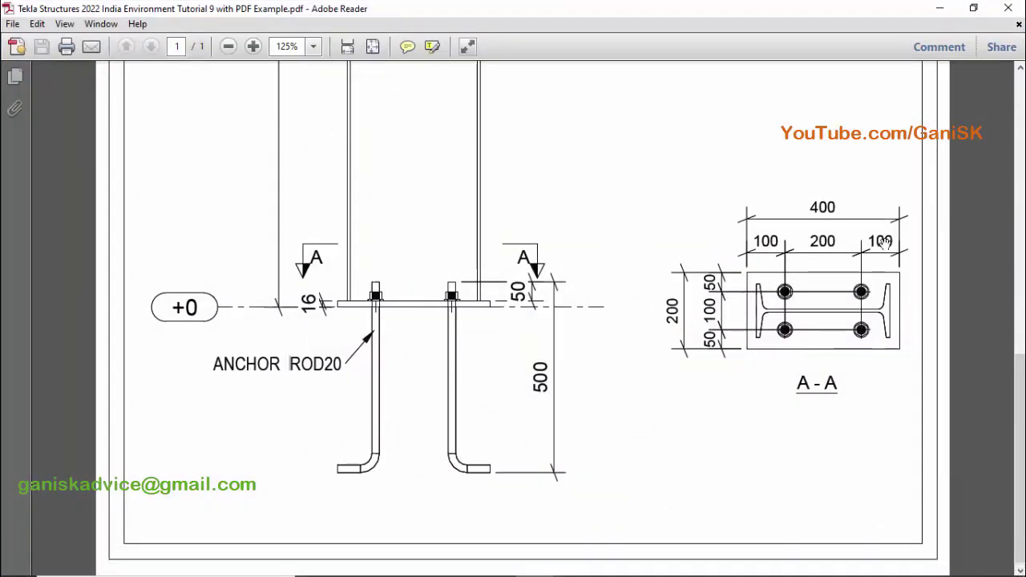
click(561, 565)
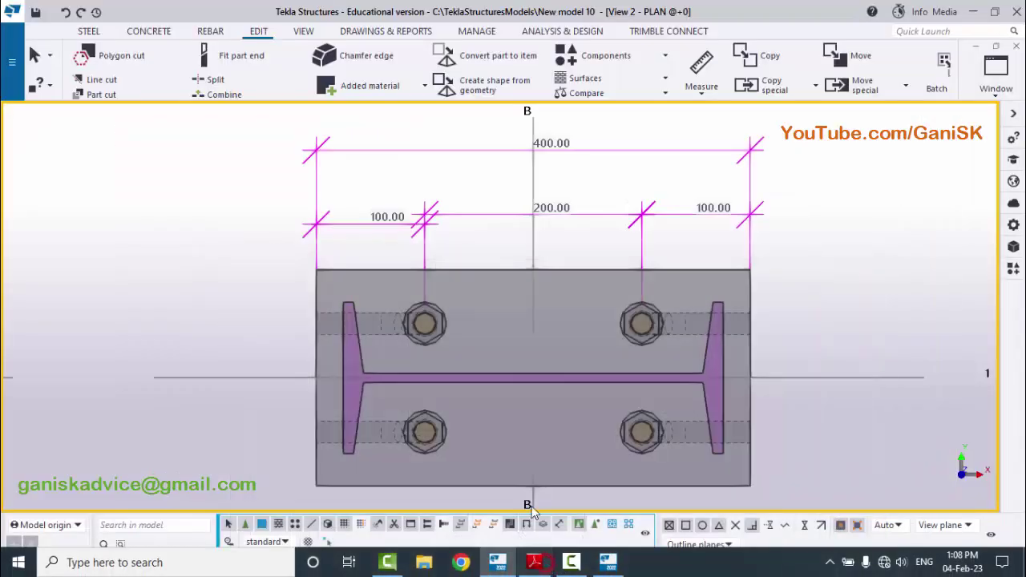
Measure the vertical distance from the plate's upper-left corner to the upper-left anchor rod, placing the dimension beside the plate.
middle_drag(549, 316, 698, 264)
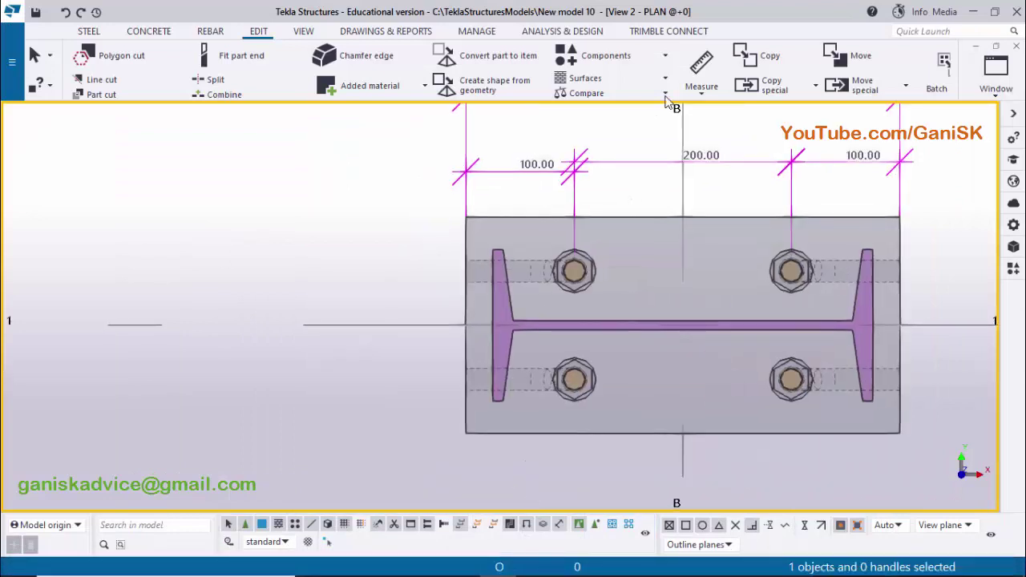
click(702, 89)
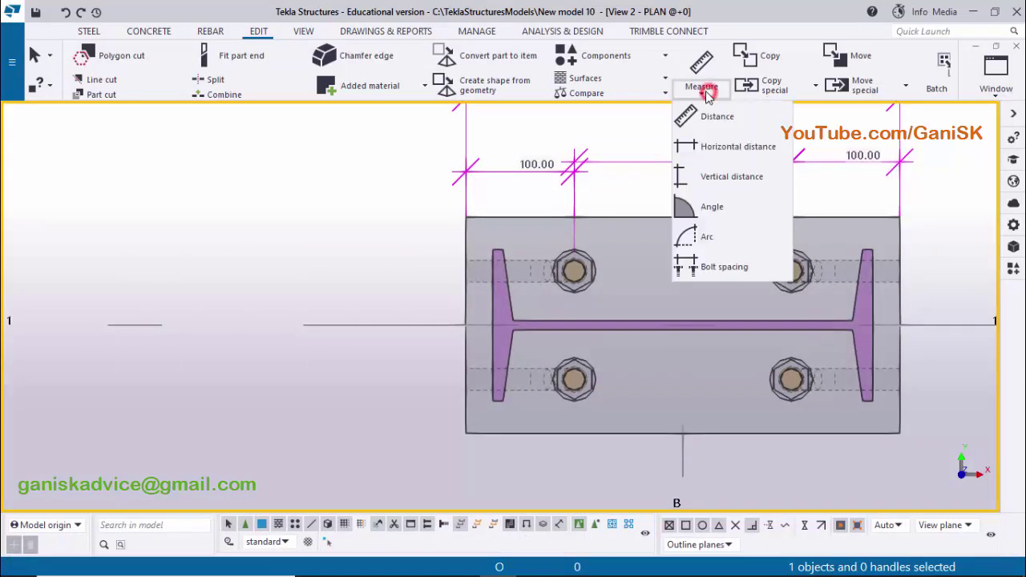
click(715, 175)
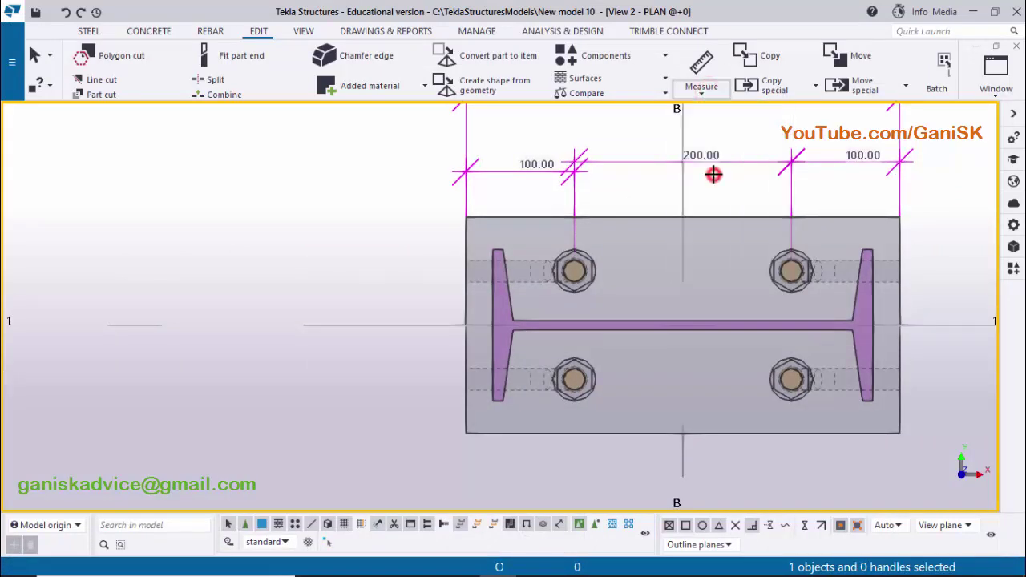
click(571, 265)
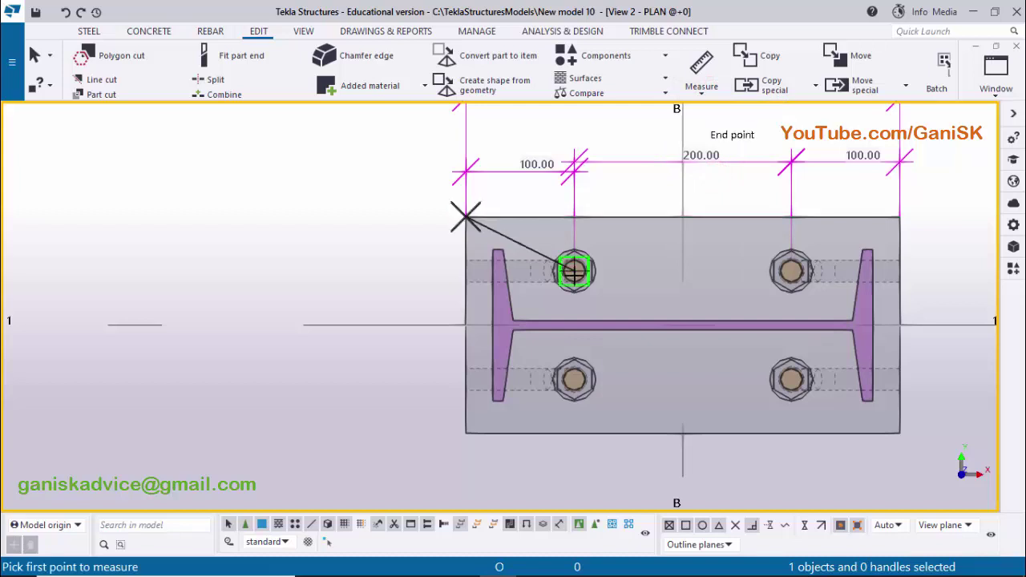
click(425, 270)
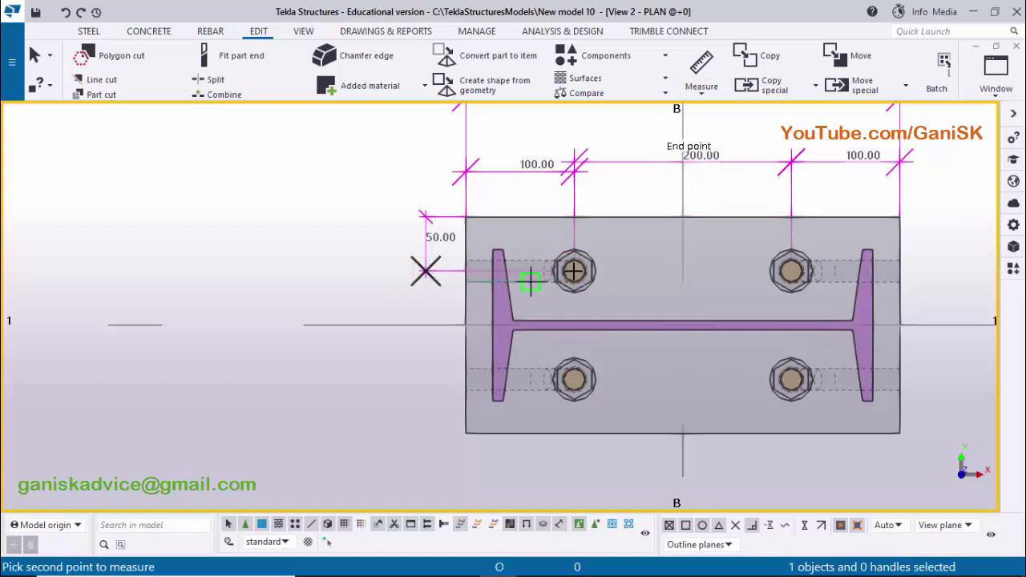
Measure the vertical distances between the two left anchor rods and from the lower-left rod to the plate's lower-left corner.
click(576, 282)
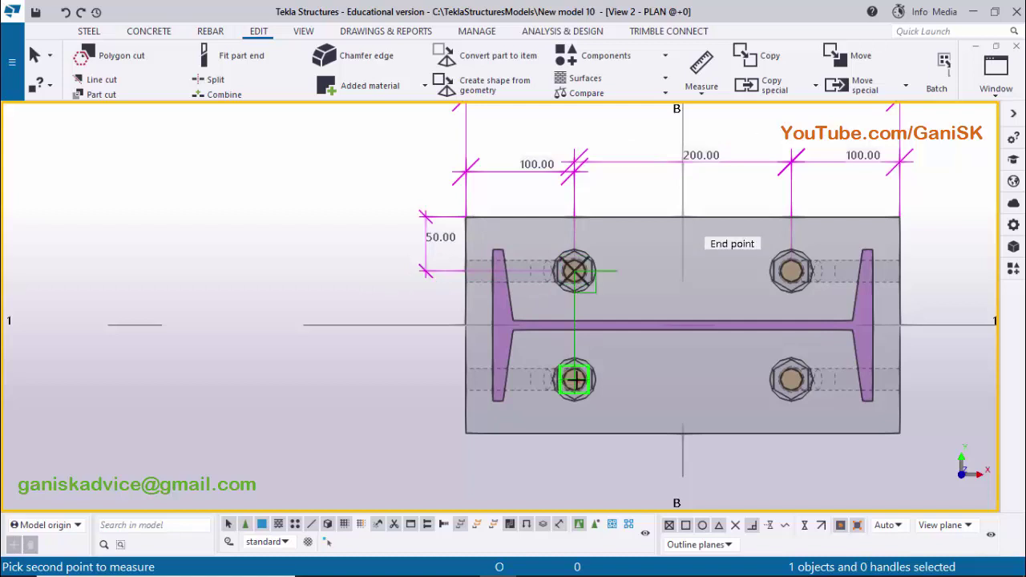
click(424, 355)
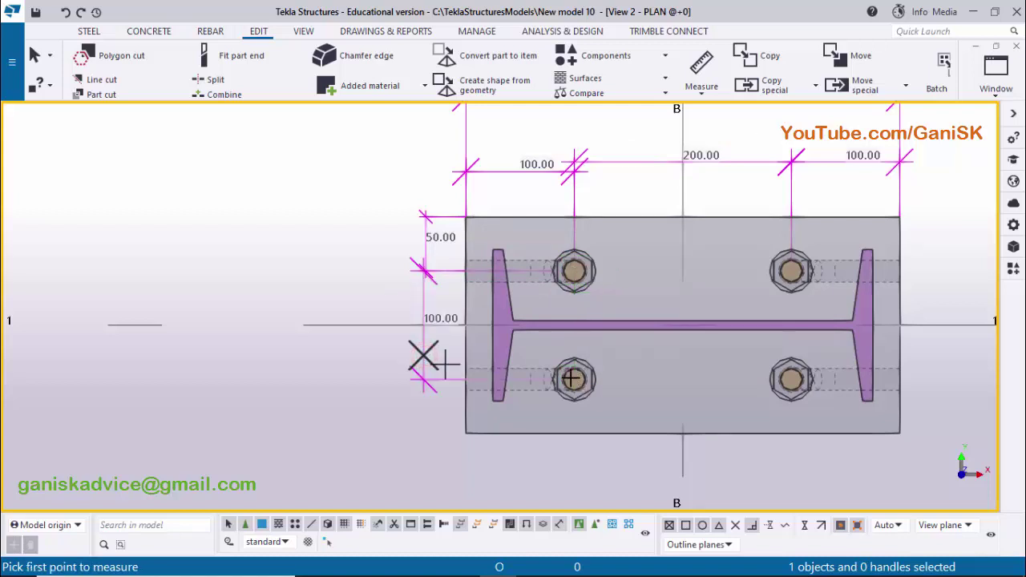
click(574, 380)
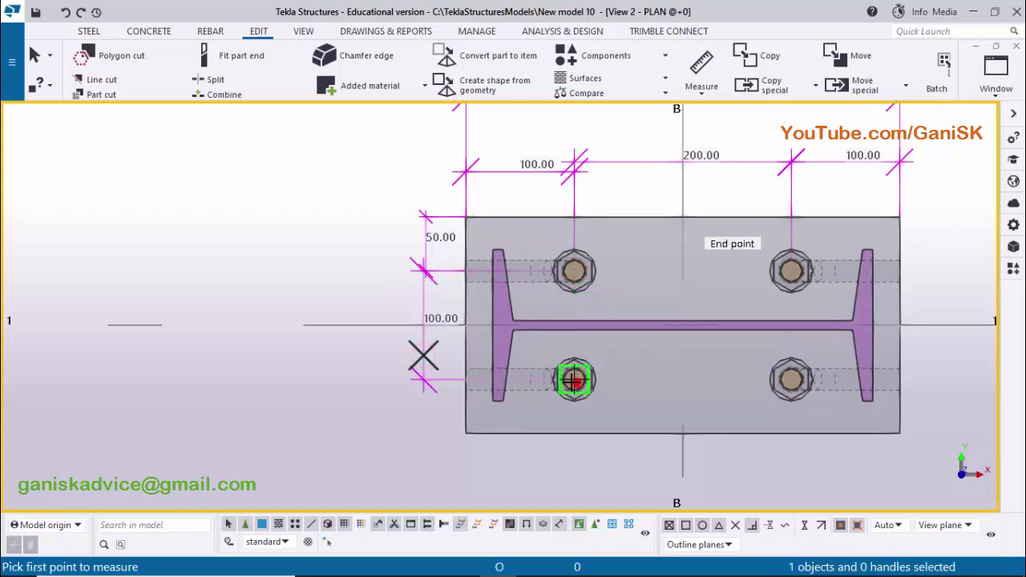
click(465, 433)
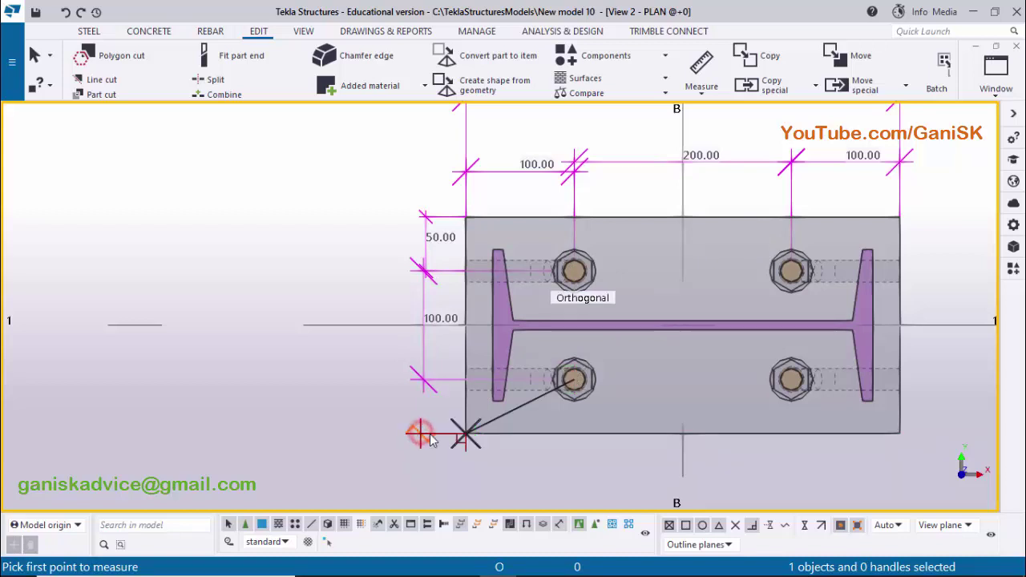
click(423, 434)
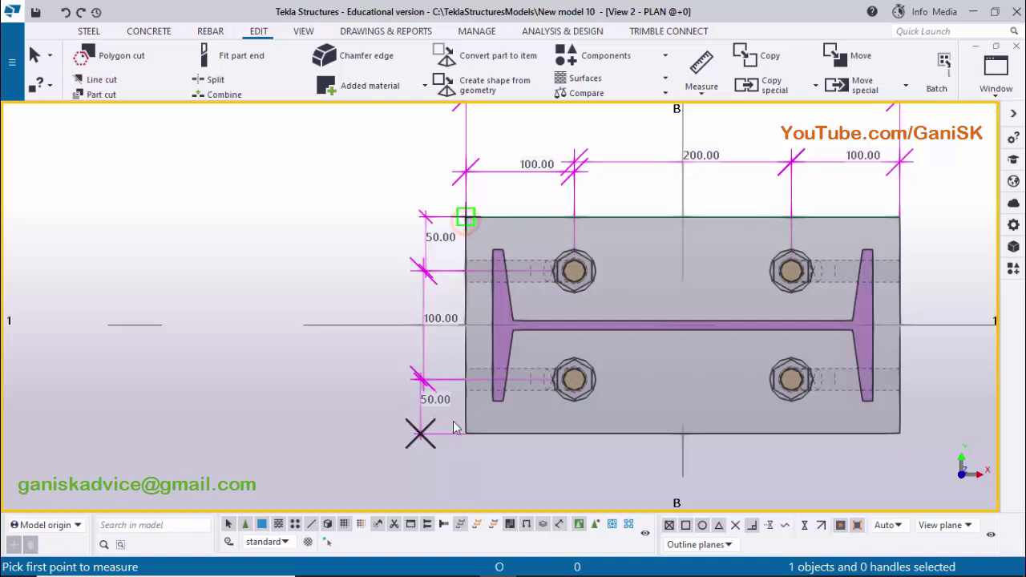
Measure the base plate's overall vertical width between its left corners, placing the dimension outside the others, and end the measuring command.
click(459, 437)
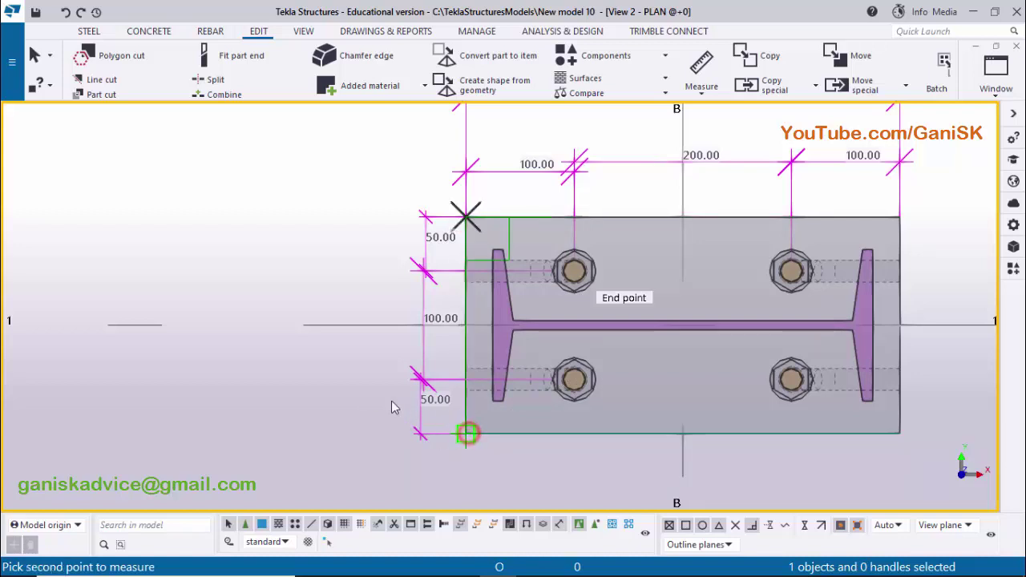
click(362, 384)
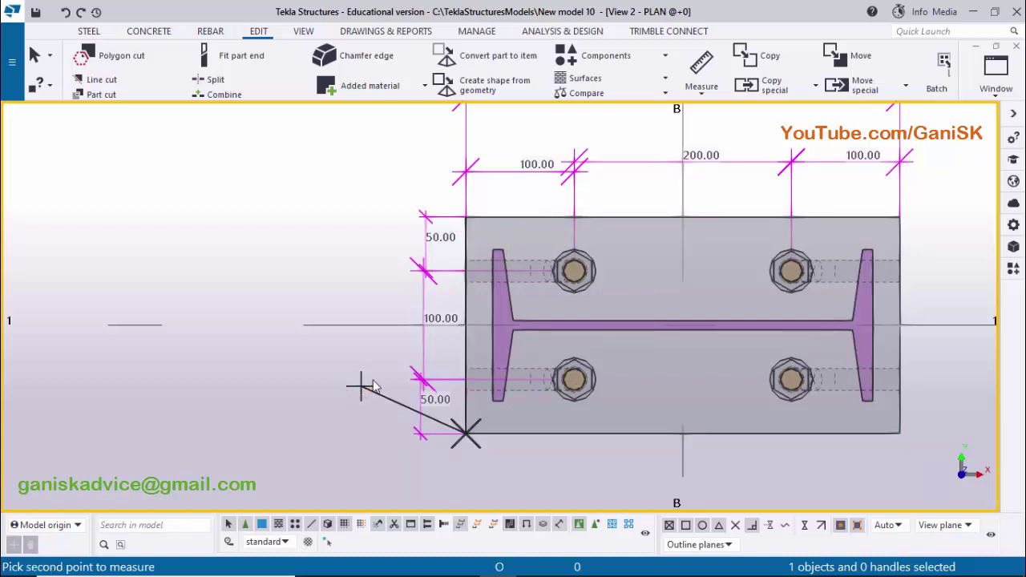
right_click(270, 176)
click(292, 184)
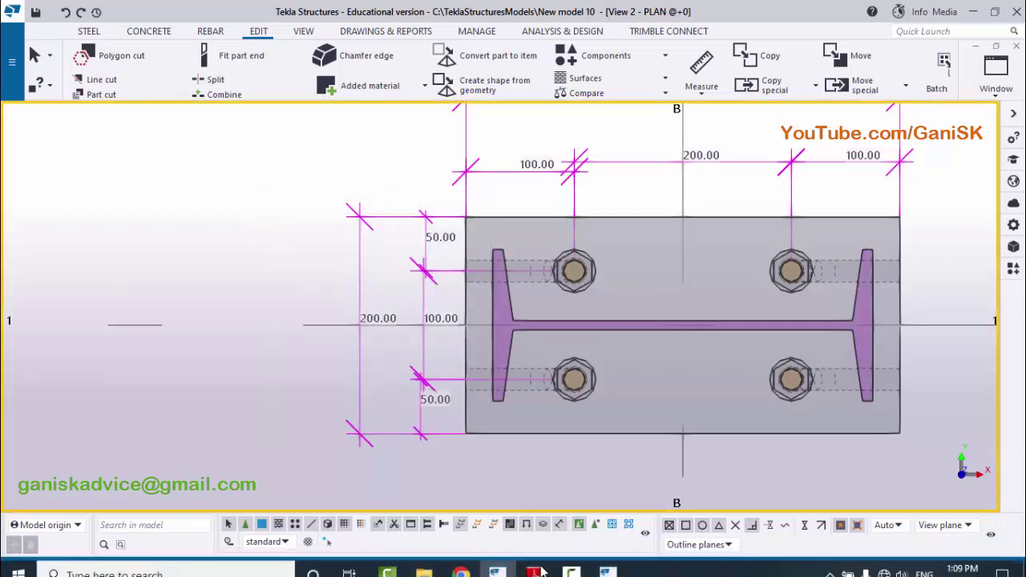
Switch to Adobe Reader, compare section A-A's vertical plate and rod dimensions with the measured plan, and return to Tekla Structures.
click(535, 571)
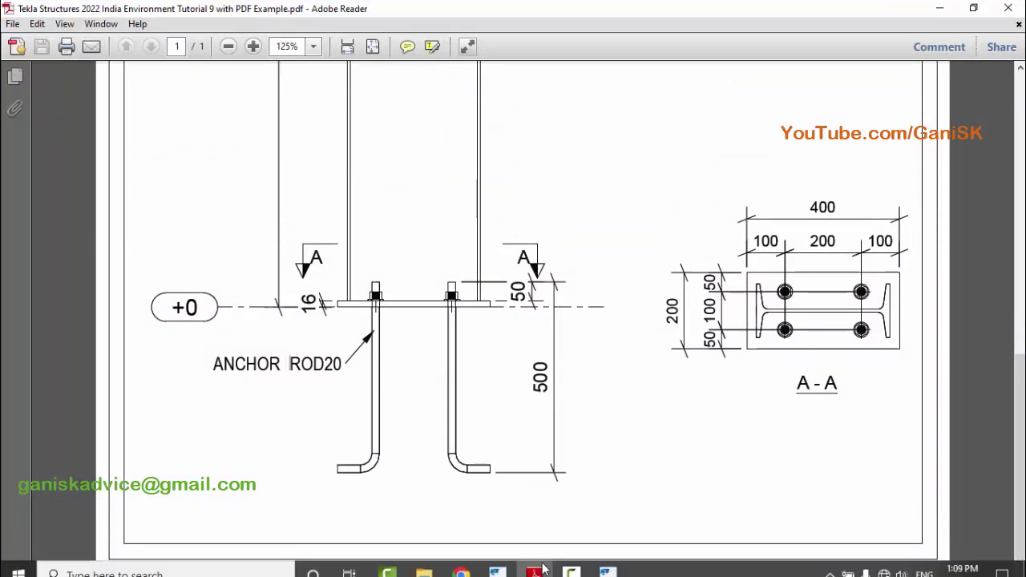
click(497, 571)
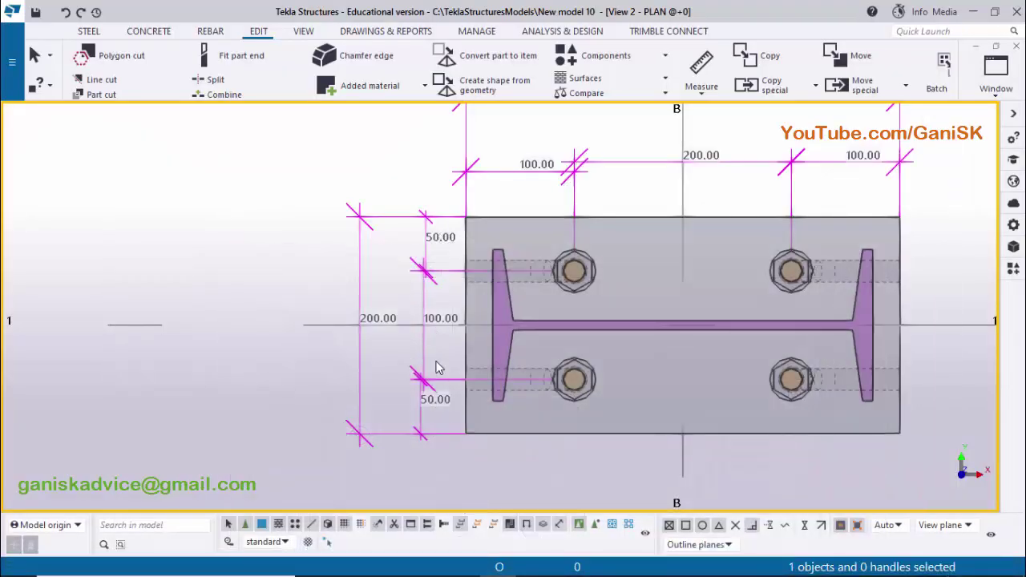
click(535, 570)
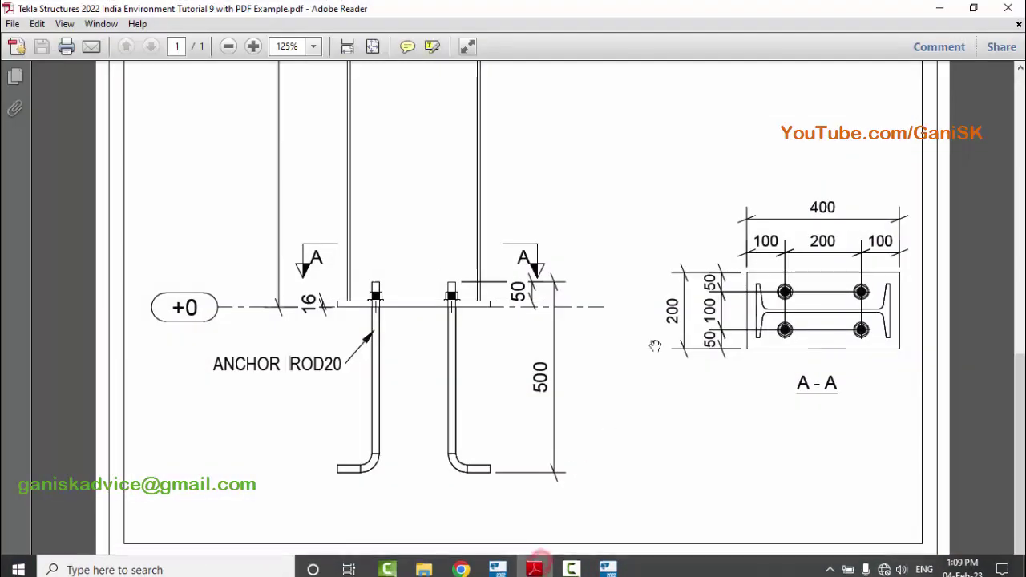
click(497, 570)
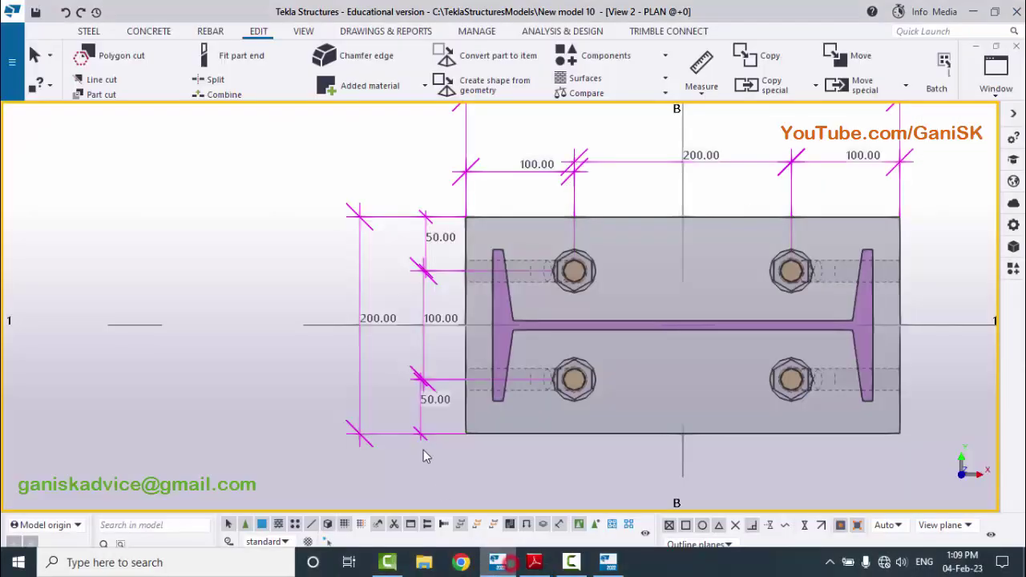
Switch from the plan to the 3d view and show the whole column with its base.
scroll(578, 361, down, 3)
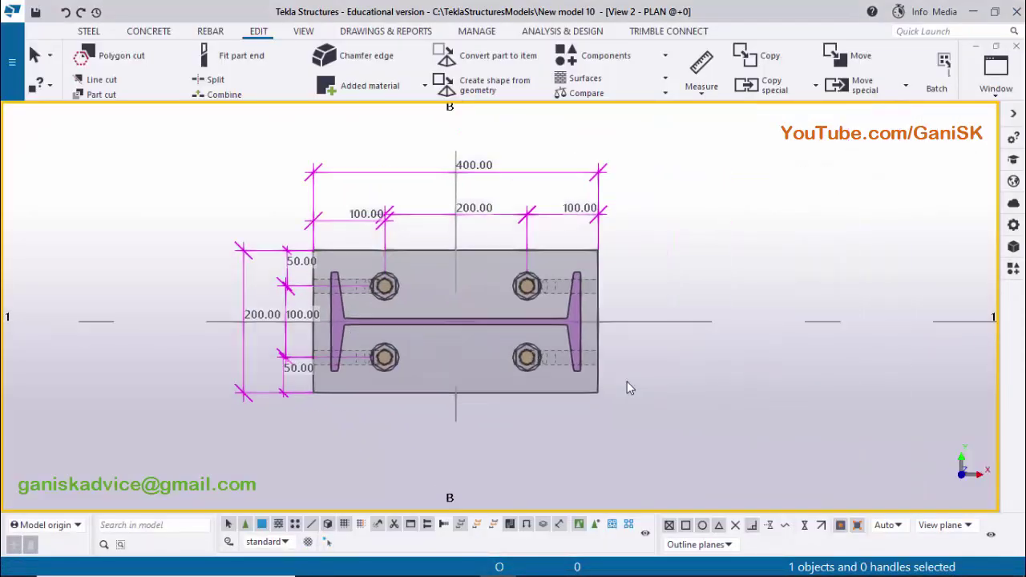
click(988, 88)
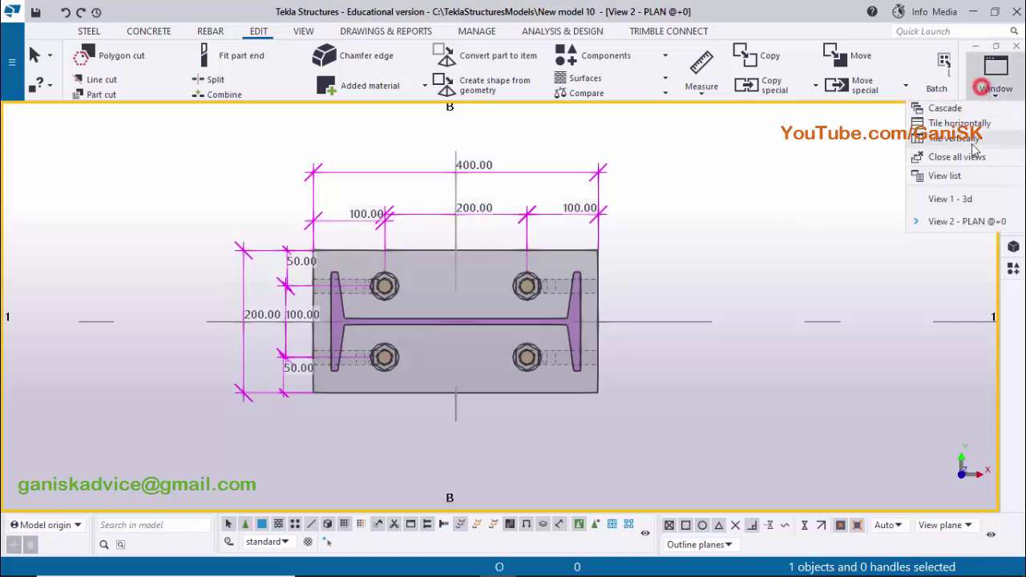
click(890, 198)
scroll(449, 376, down, 5)
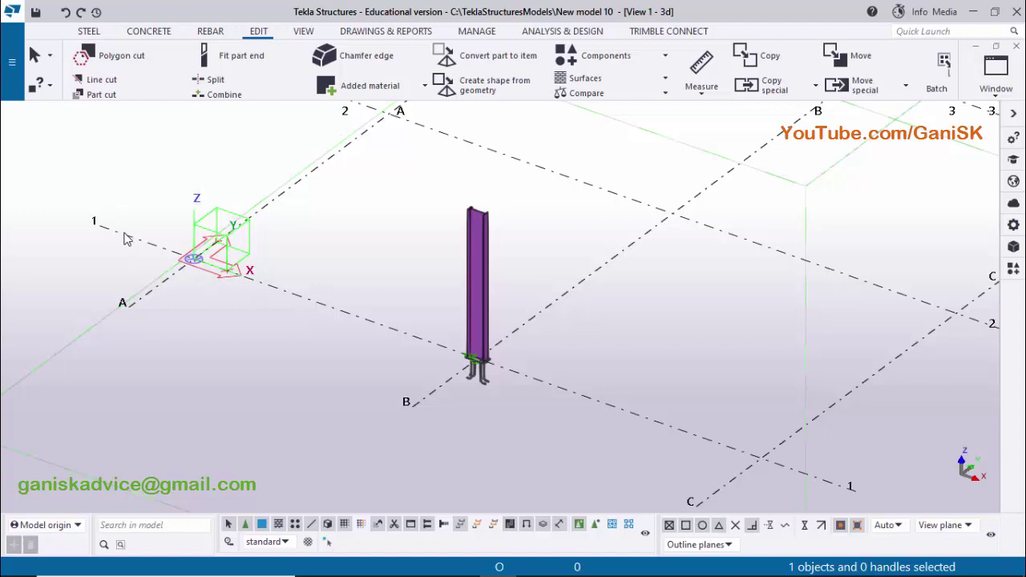
Add the ELEVATION ON GRID @1 view to the visible views and close the view list.
click(996, 70)
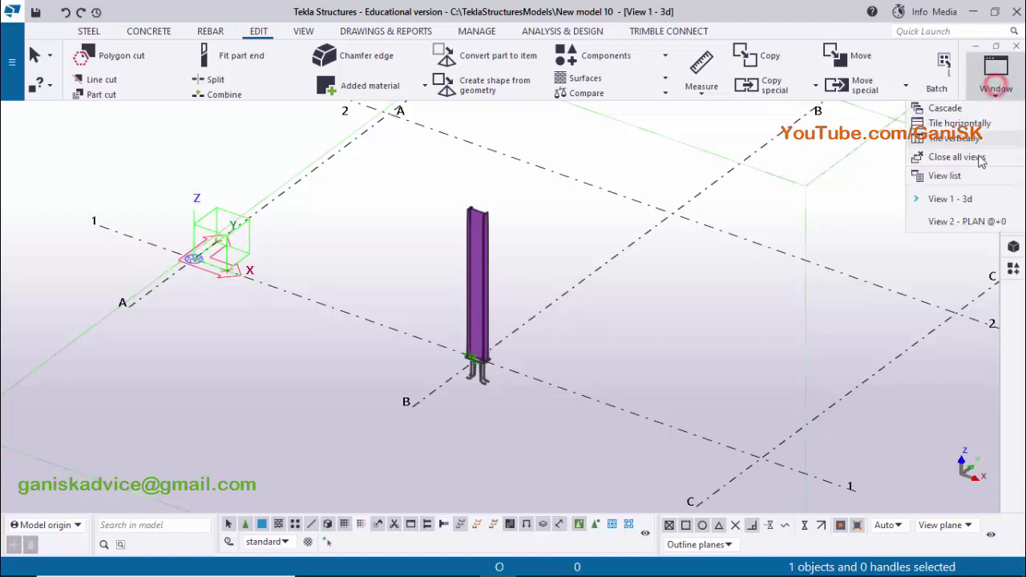
click(959, 176)
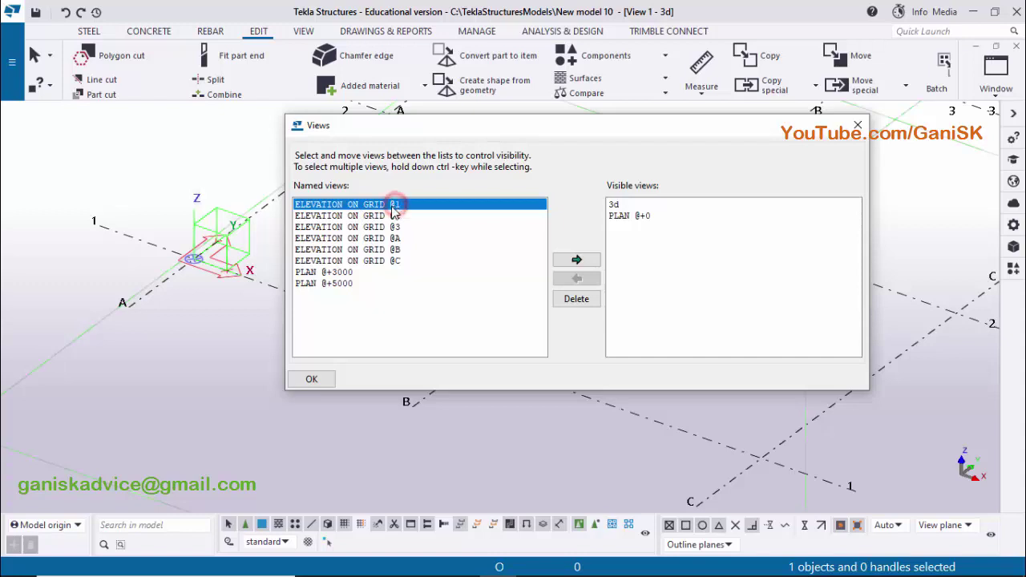
click(574, 260)
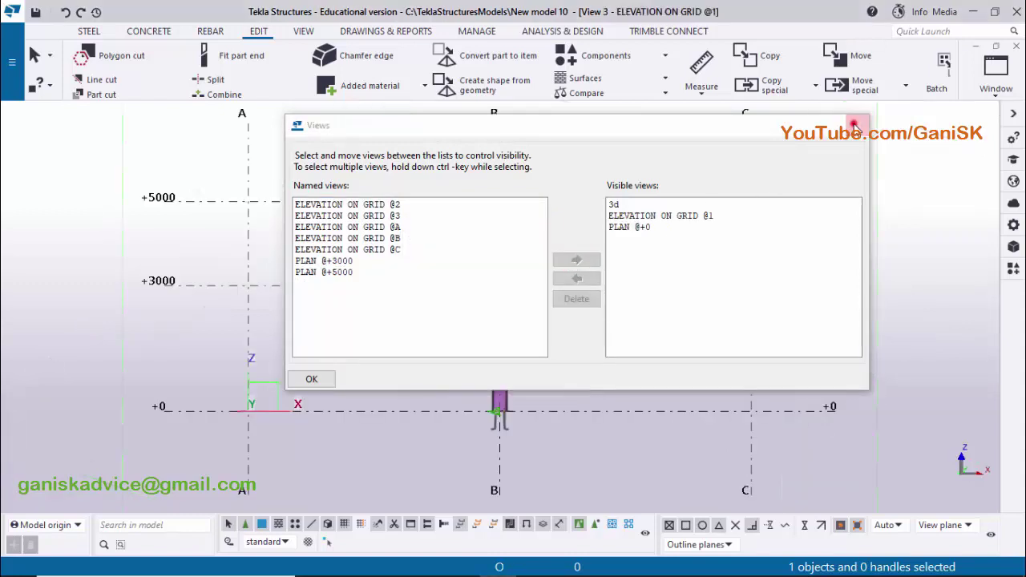
click(857, 125)
Measure the base plate's thickness vertically at its right end in the grid 1 elevation, and end the measuring command.
scroll(541, 346, up, 6)
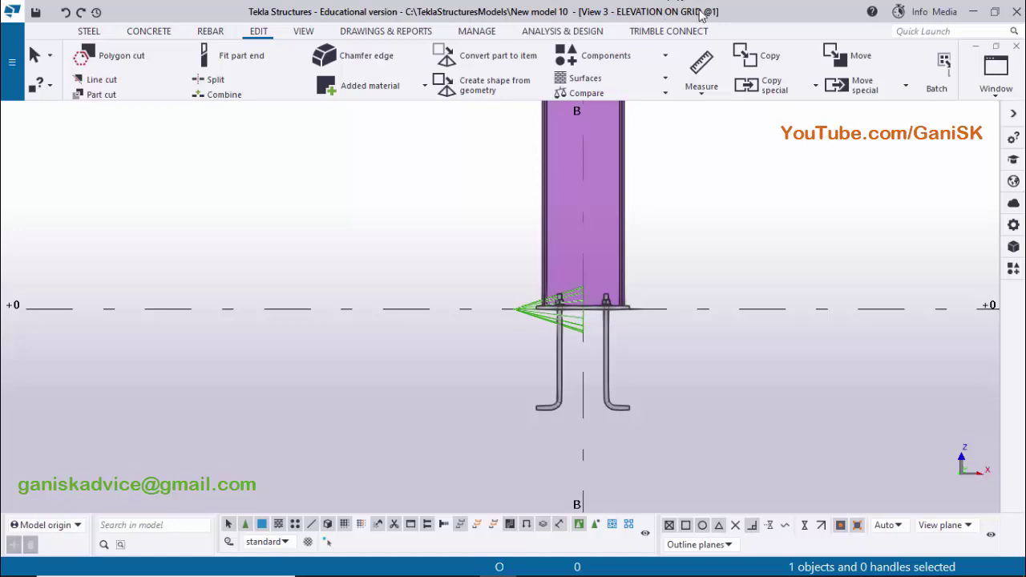
scroll(644, 304, up, 5)
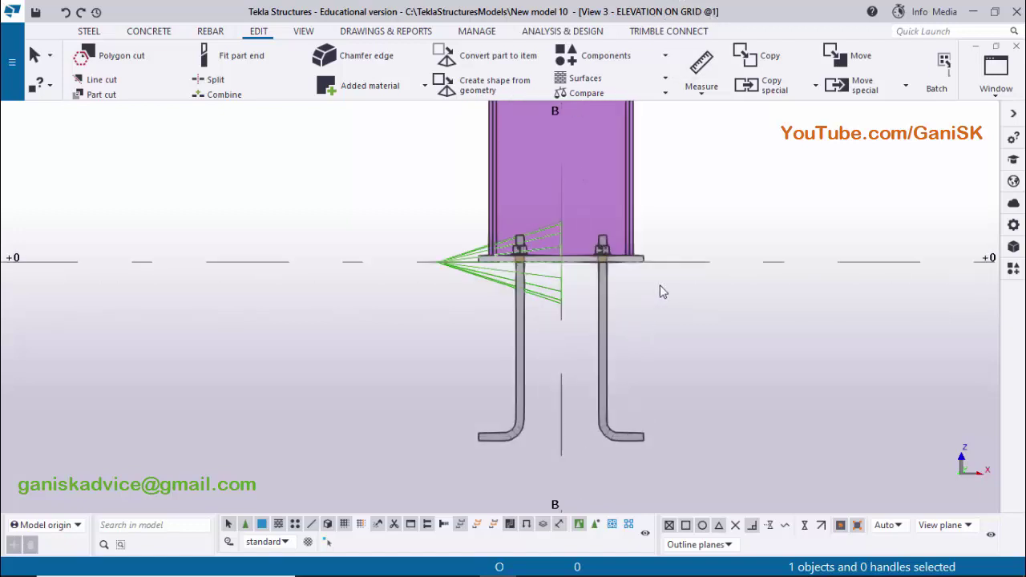
middle_drag(615, 387, 617, 393)
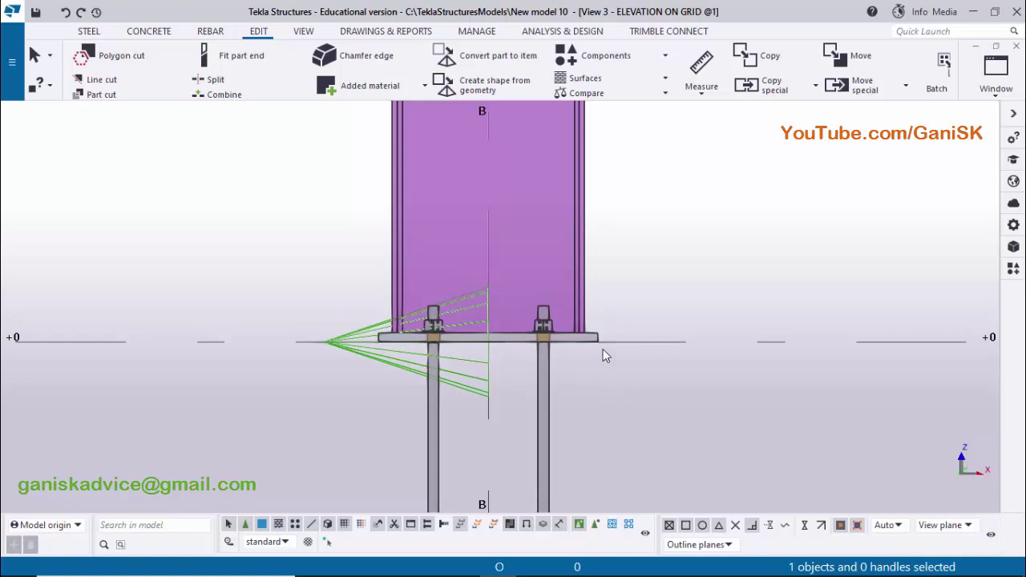
scroll(602, 348, up, 3)
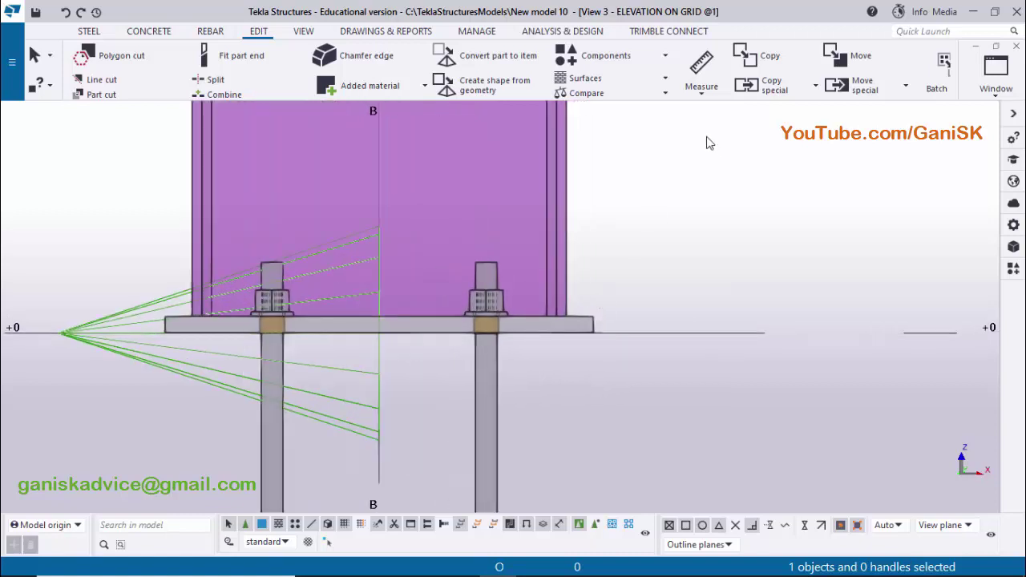
click(704, 95)
click(718, 178)
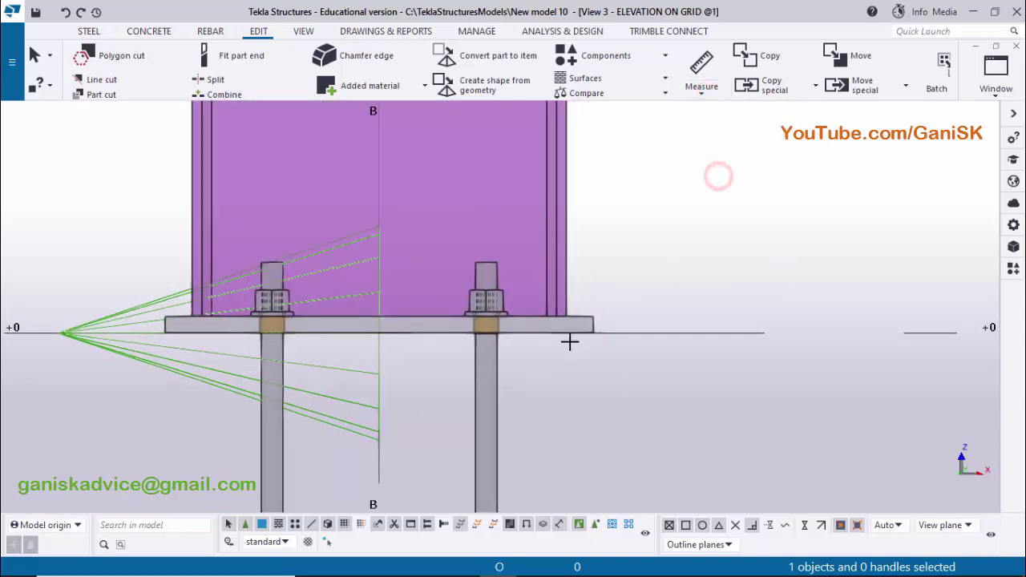
scroll(571, 344, up, 2)
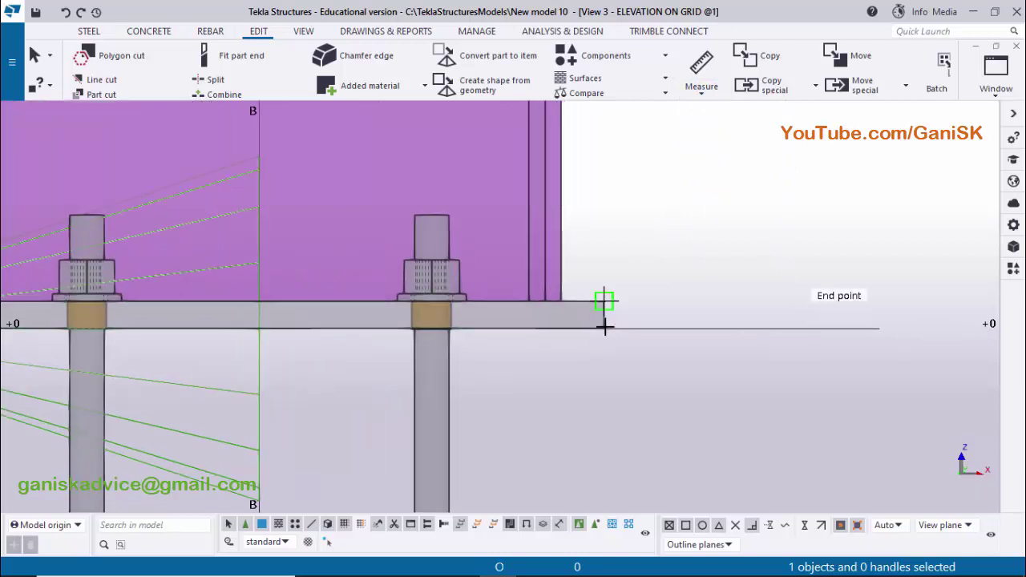
click(703, 94)
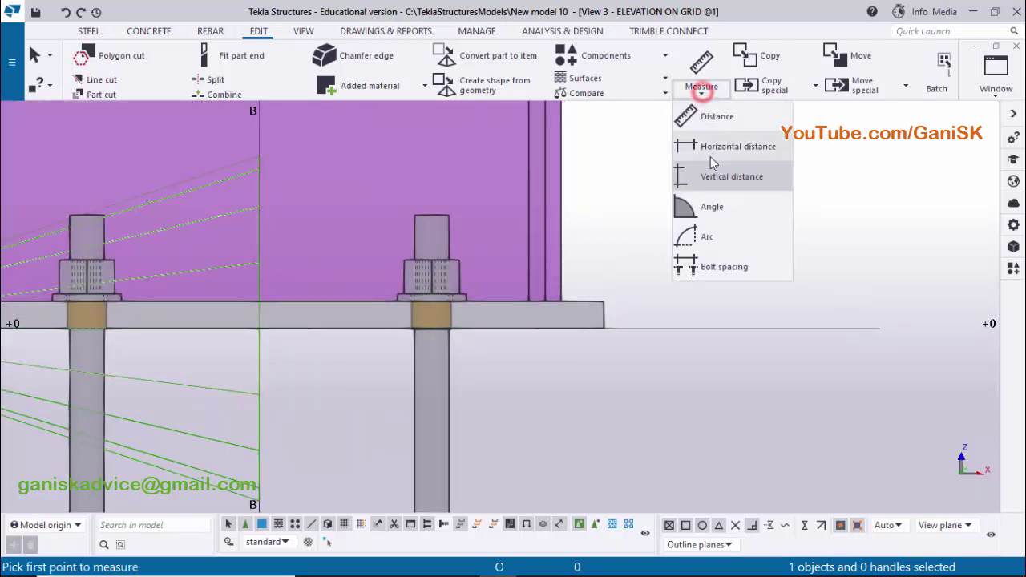
click(733, 177)
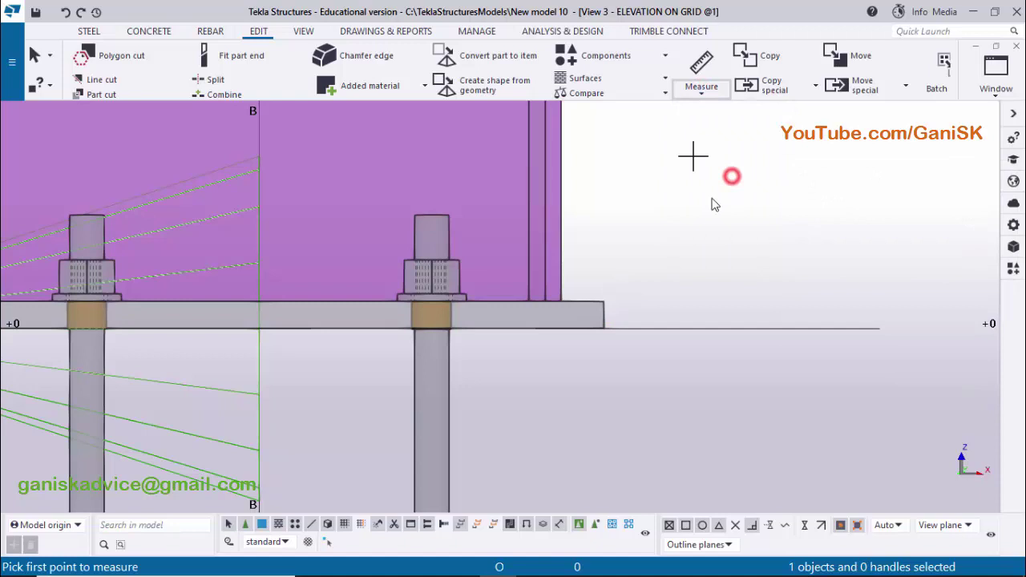
click(604, 328)
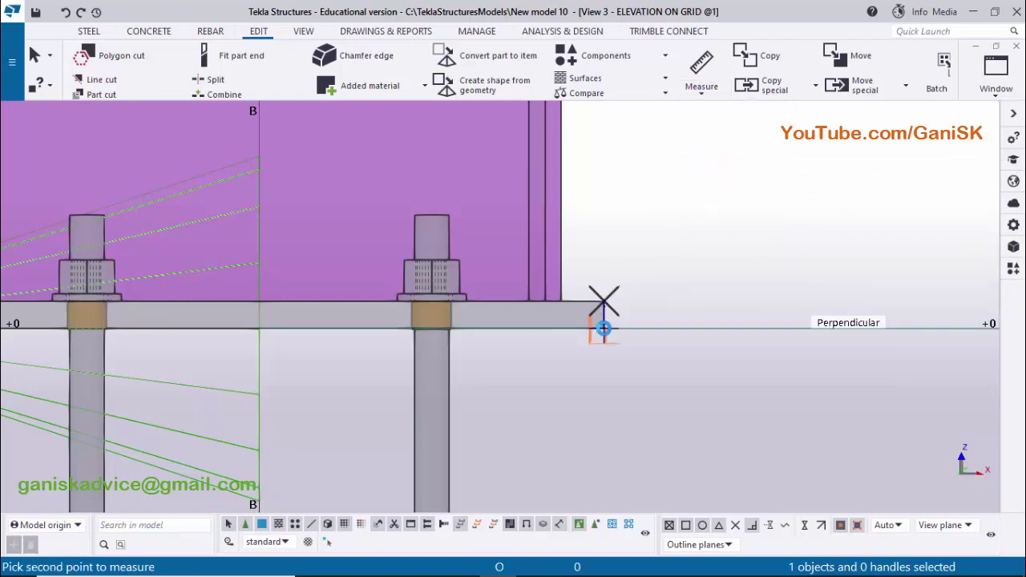
click(685, 301)
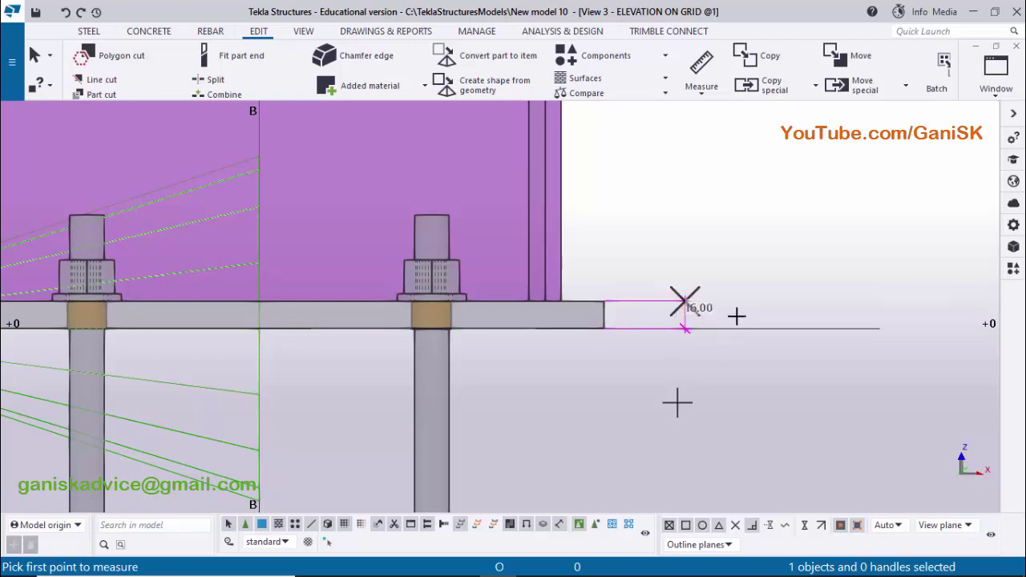
right_click(743, 234)
click(759, 245)
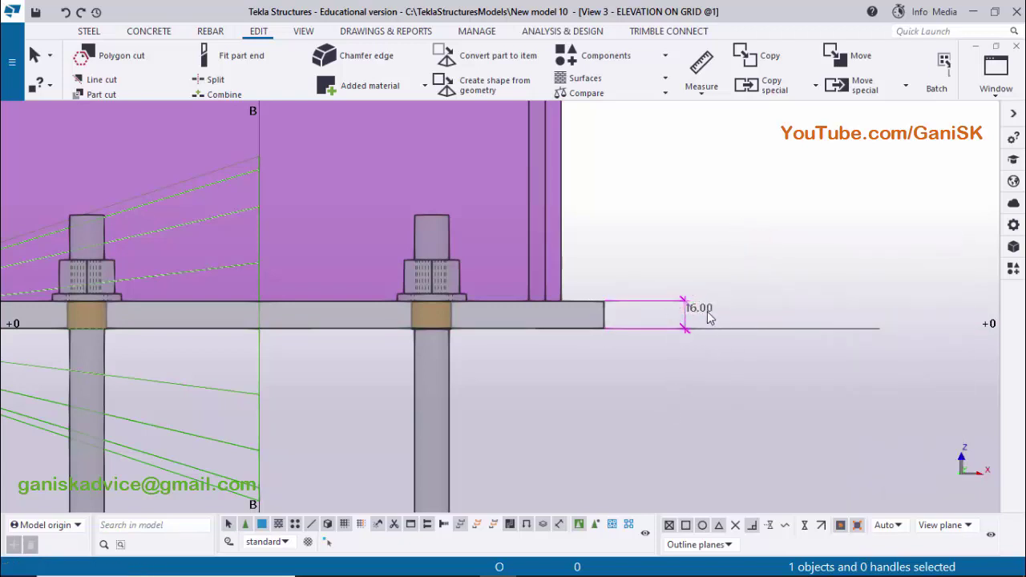
Check the base detail in Adobe Reader, return to Tekla Structures, and measure vertically from the right rod's top to the plate's top face.
click(534, 562)
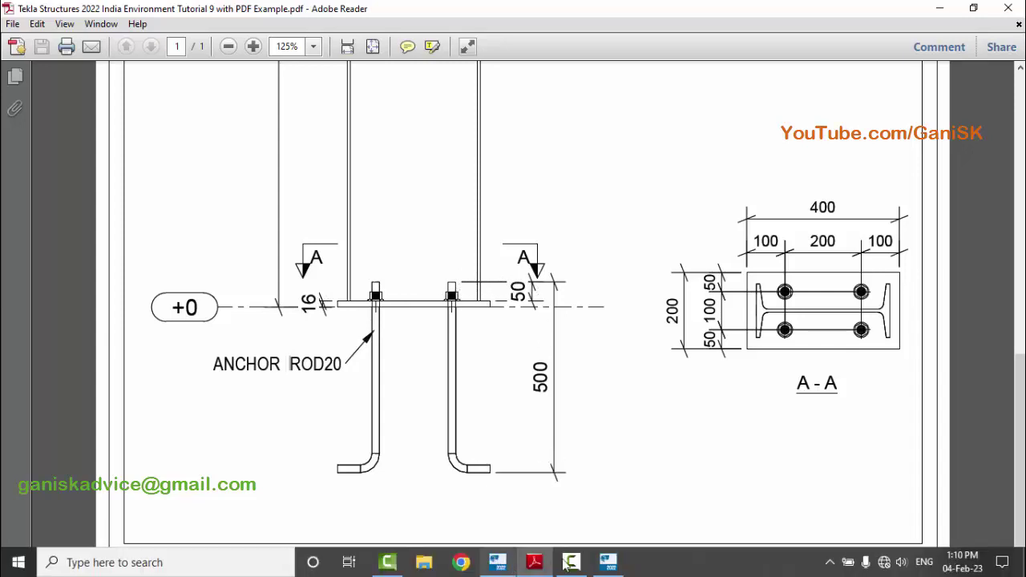
click(497, 561)
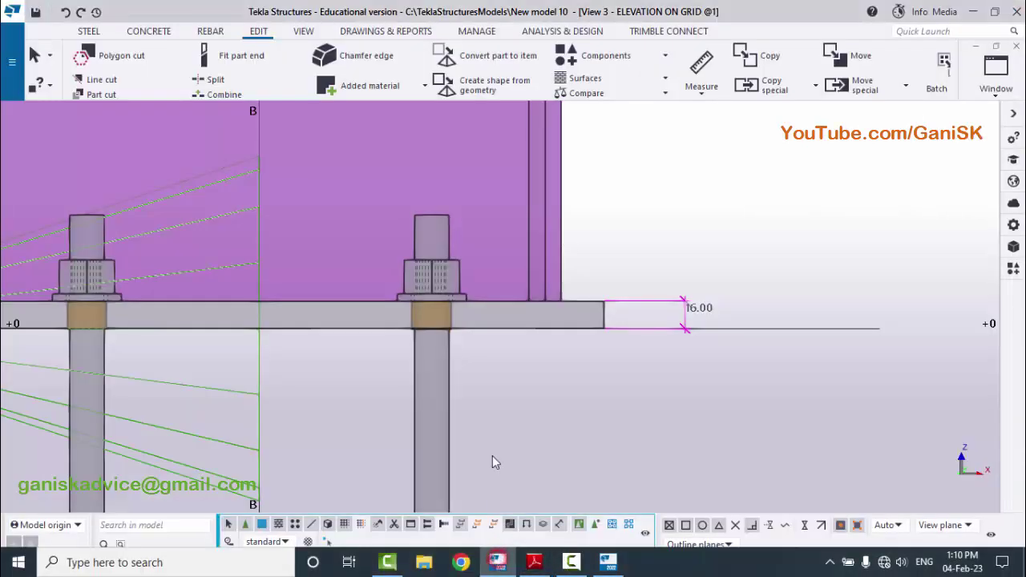
click(702, 89)
click(710, 177)
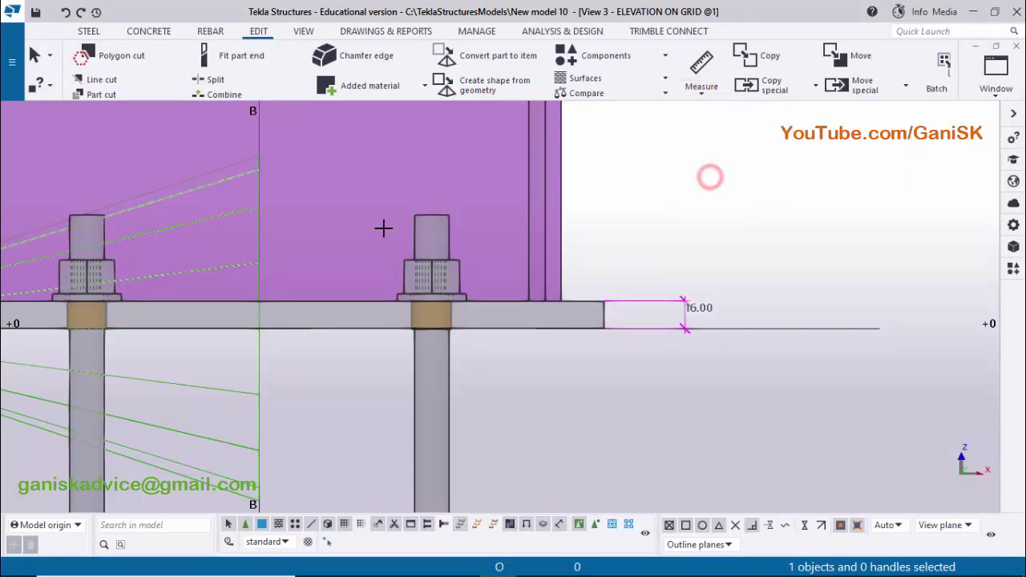
click(605, 300)
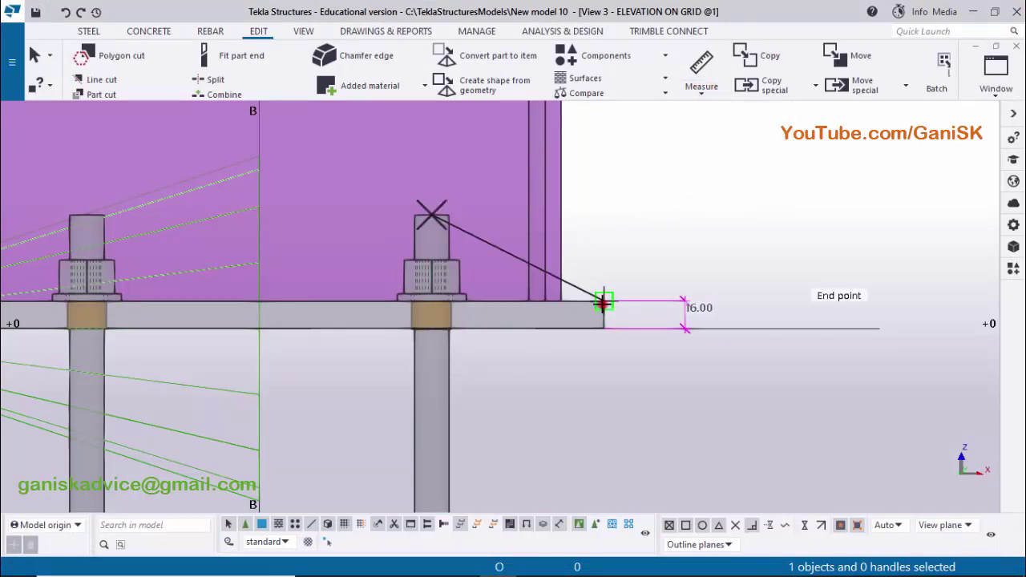
click(640, 235)
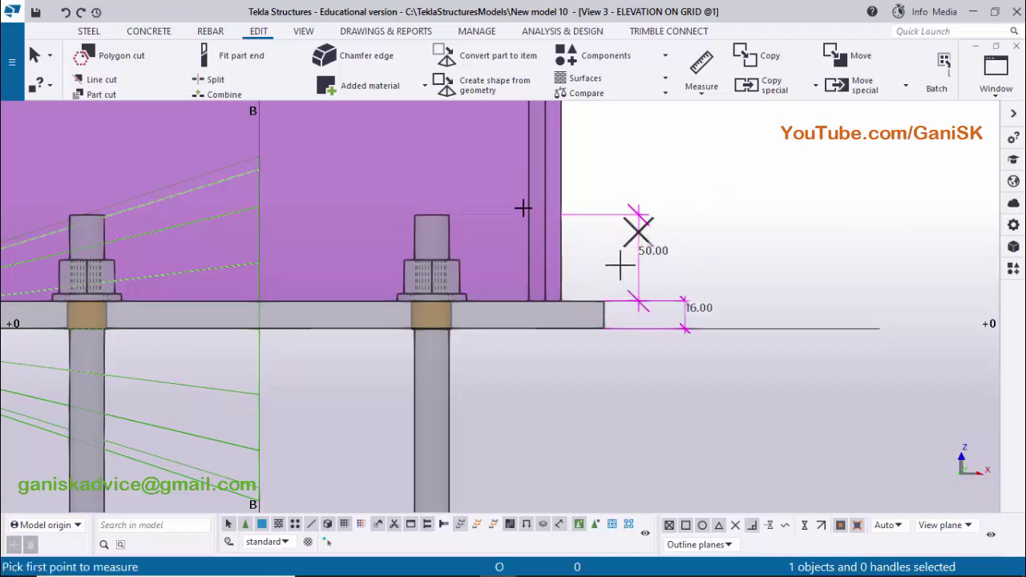
scroll(529, 240, down, 2)
scroll(543, 309, down, 1)
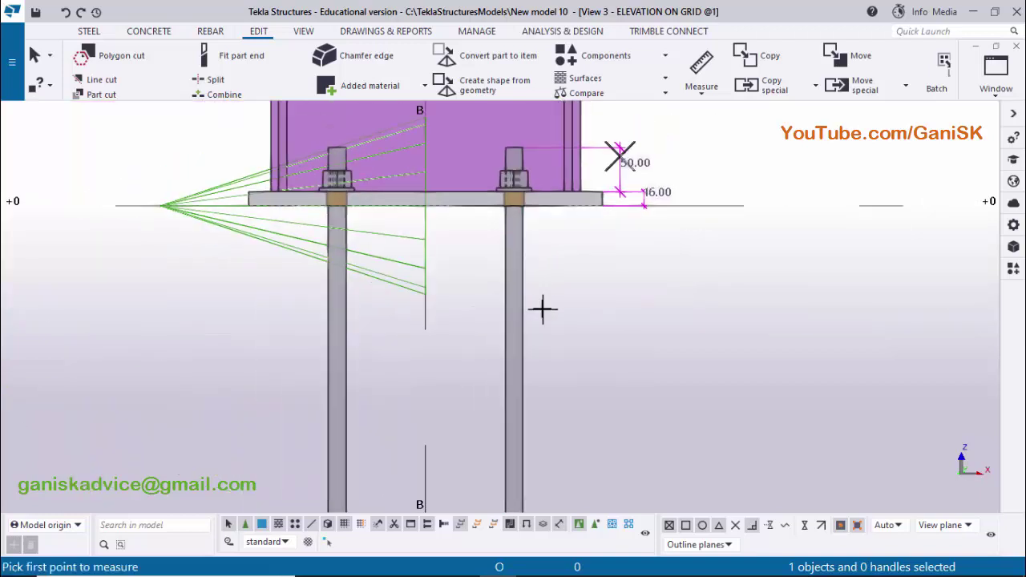
Measure the right anchor rod's overall height vertically from its top to the underside of its hook in the grid 1 elevation.
click(514, 144)
scroll(591, 321, down, 2)
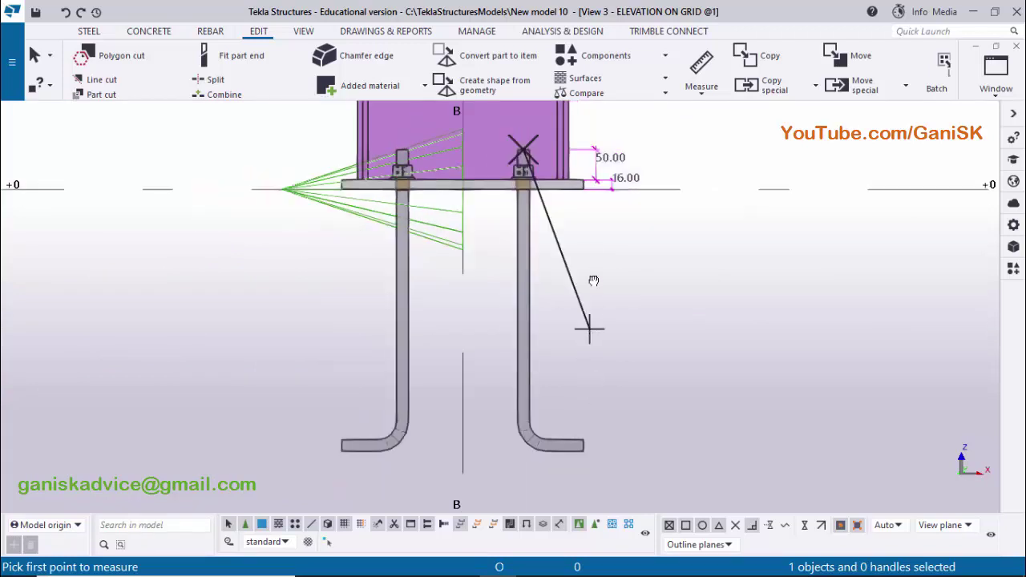
scroll(580, 305, up, 3)
scroll(581, 305, up, 4)
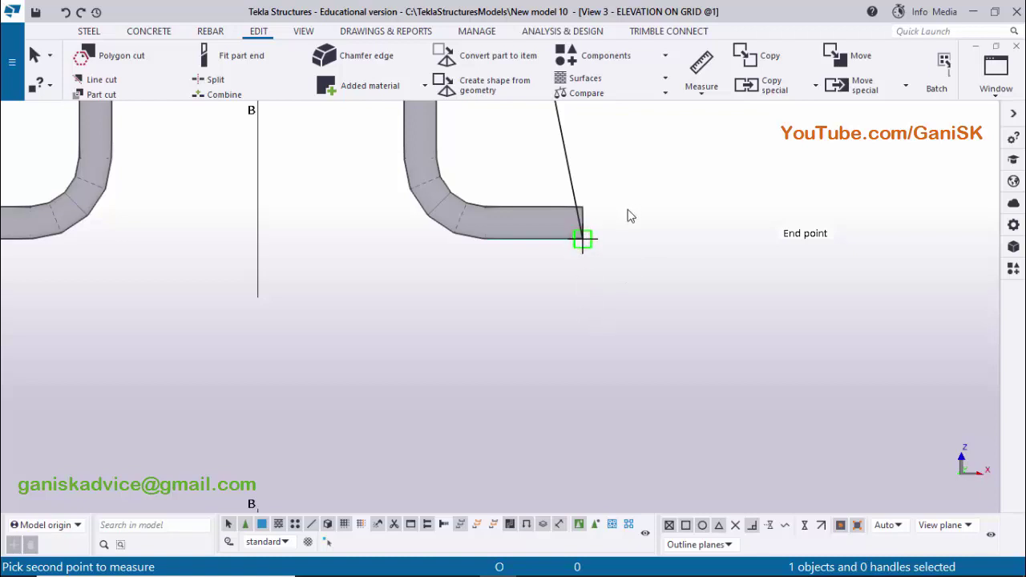
click(583, 239)
scroll(657, 236, down, 1)
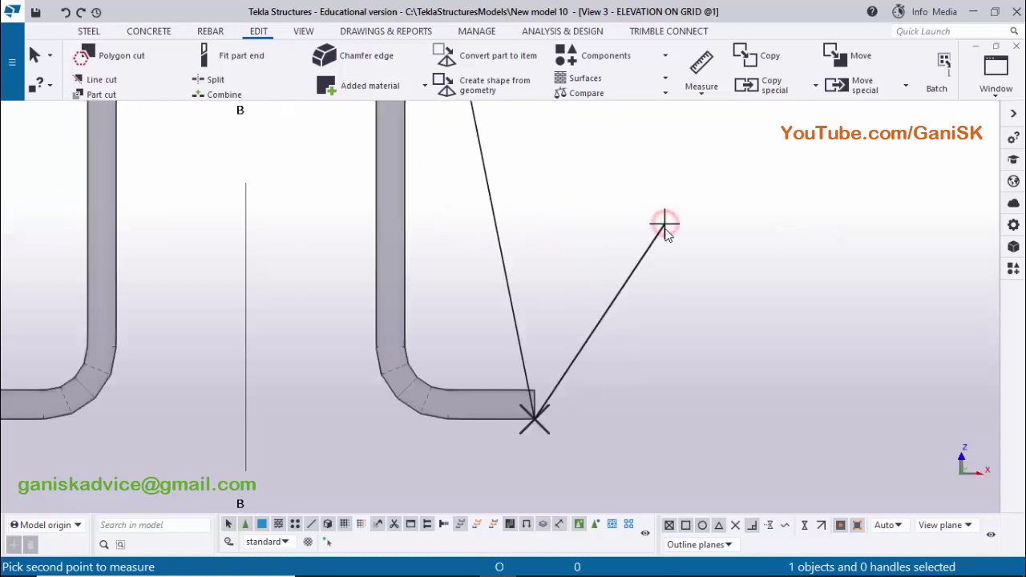
click(662, 236)
scroll(622, 391, down, 2)
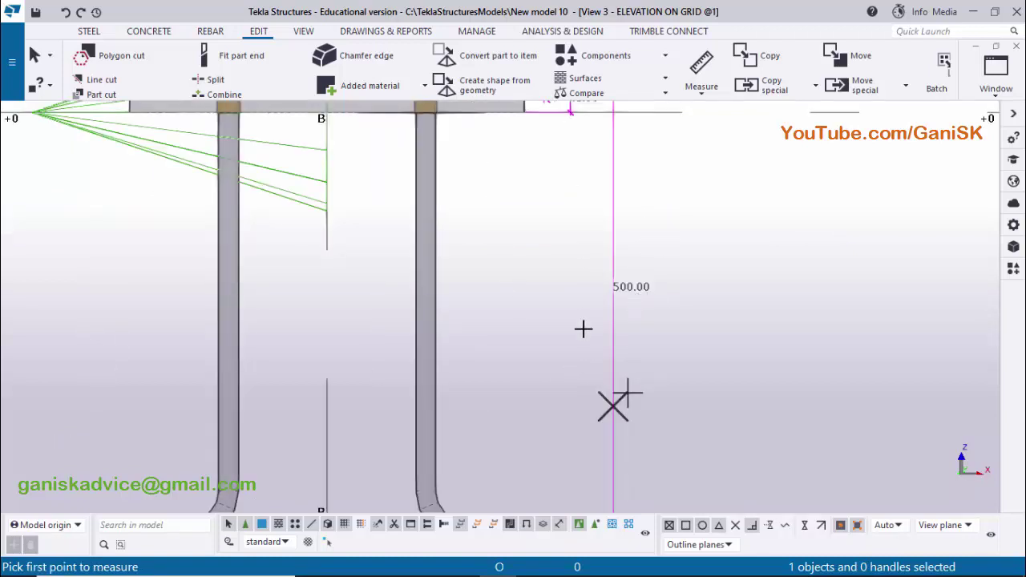
Compare the anchor rod height with the base detail in Adobe Reader, return to Tekla Structures, and end the measuring command.
click(535, 565)
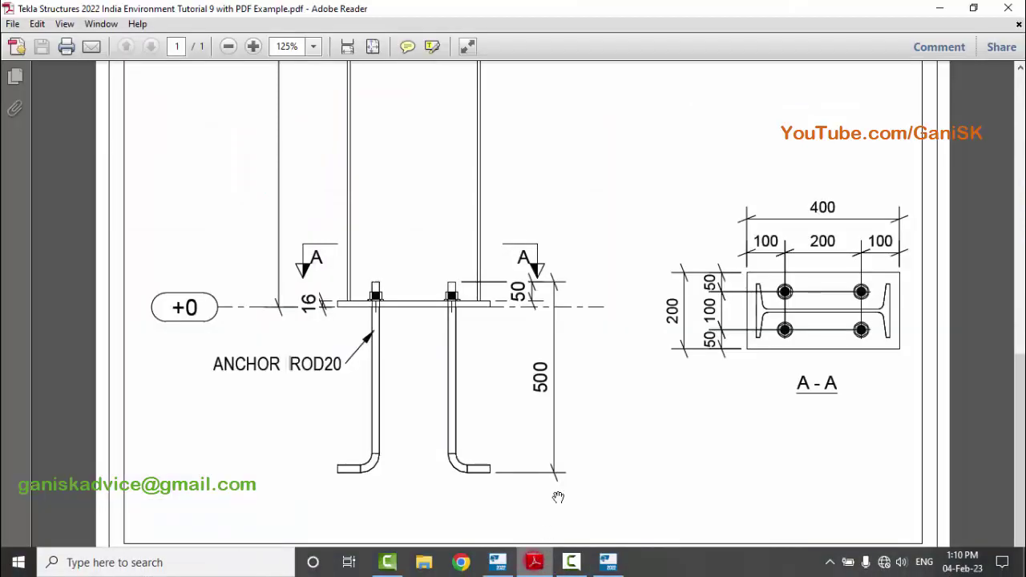
click(497, 562)
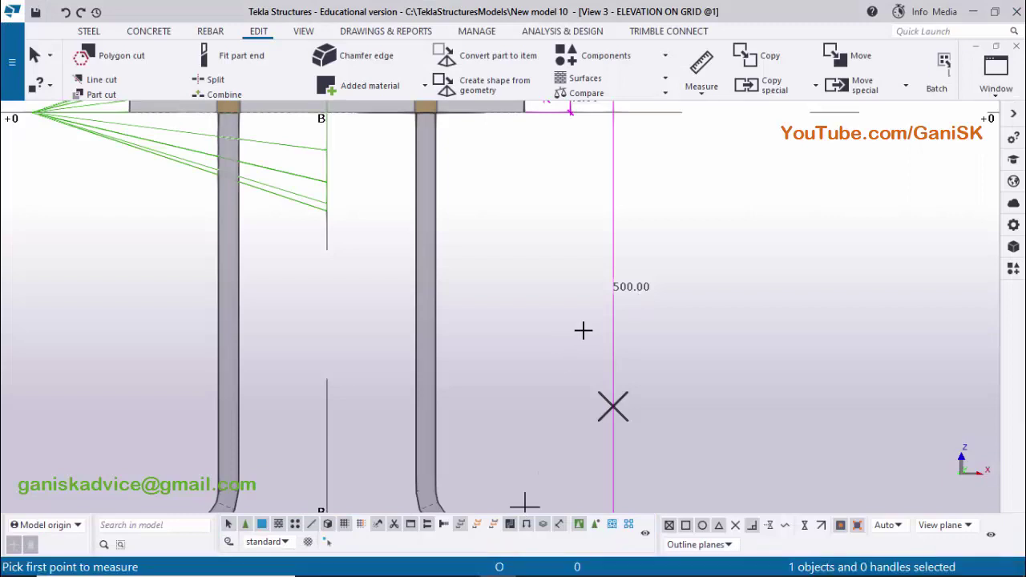
scroll(584, 332, down, 5)
scroll(602, 348, down, 3)
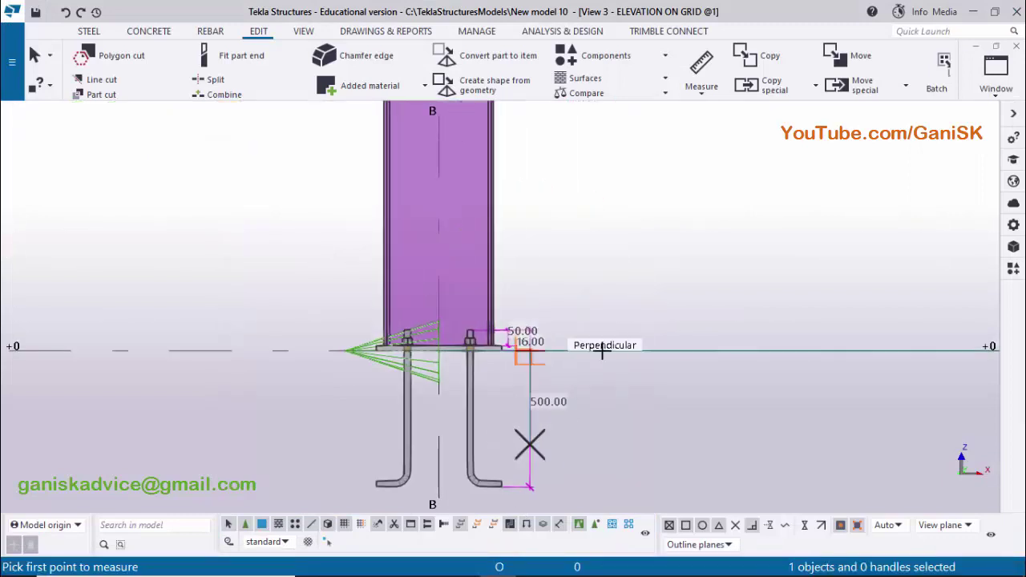
scroll(564, 387, up, 3)
scroll(561, 388, up, 3)
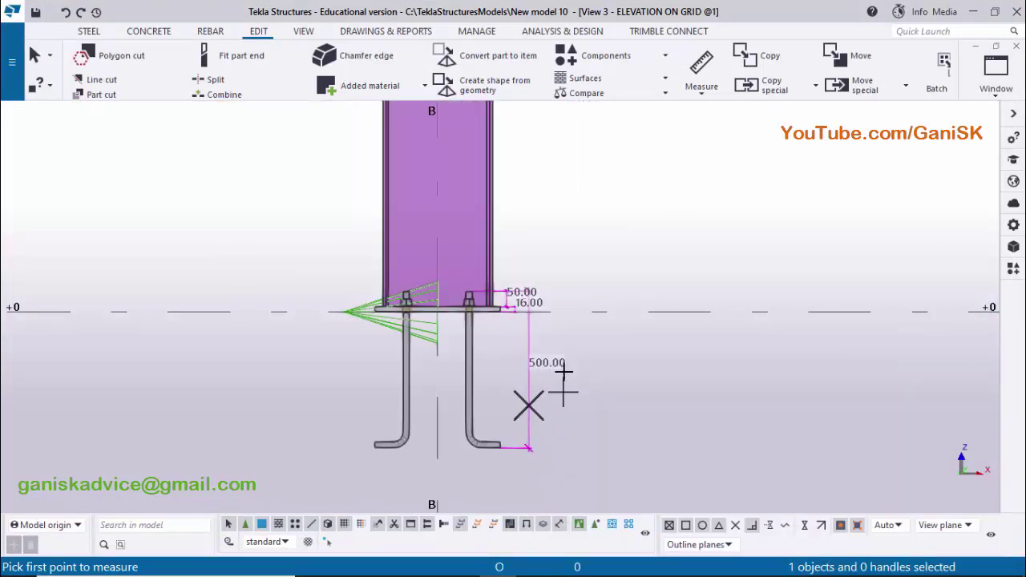
right_click(673, 155)
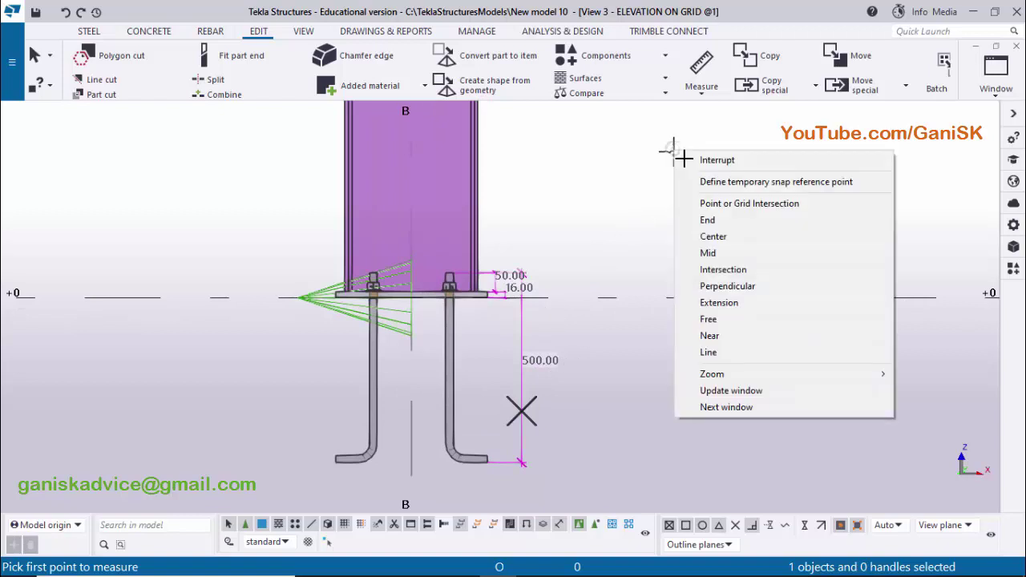
click(699, 158)
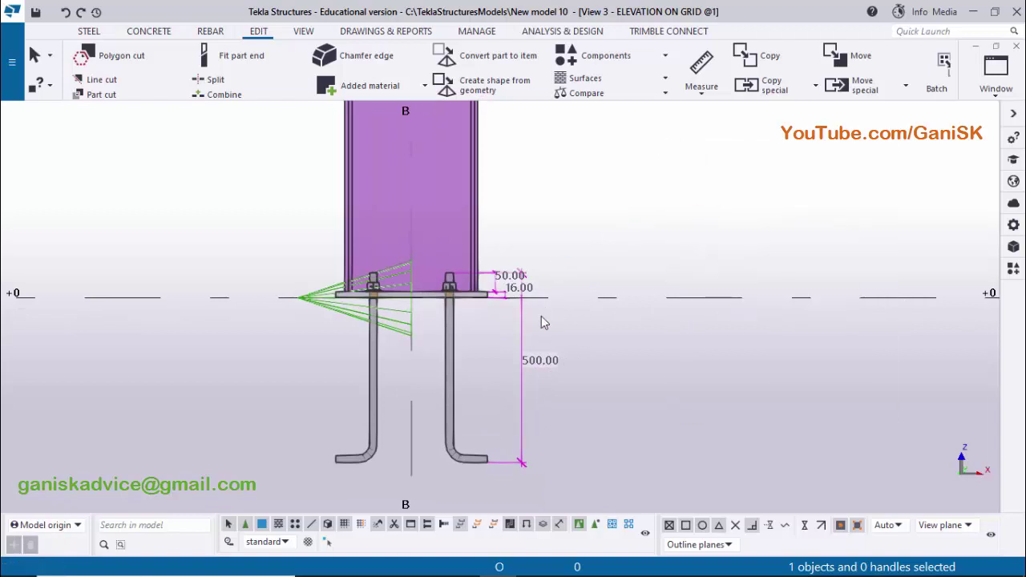
Redraw the grid 1 elevation and the PLAN @+0 view to clear their temporary measurements.
right_click(709, 190)
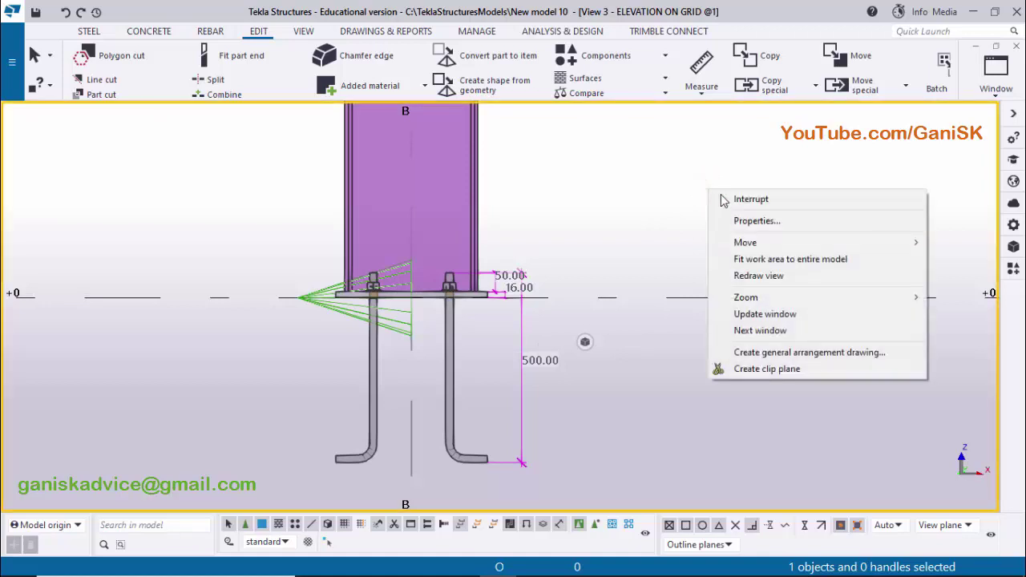
click(756, 278)
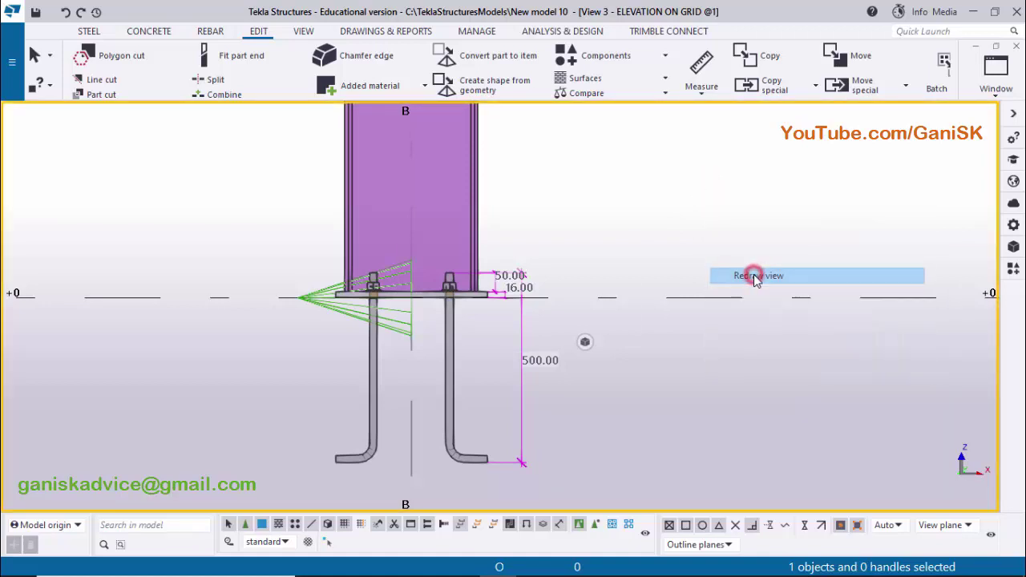
click(995, 80)
click(956, 250)
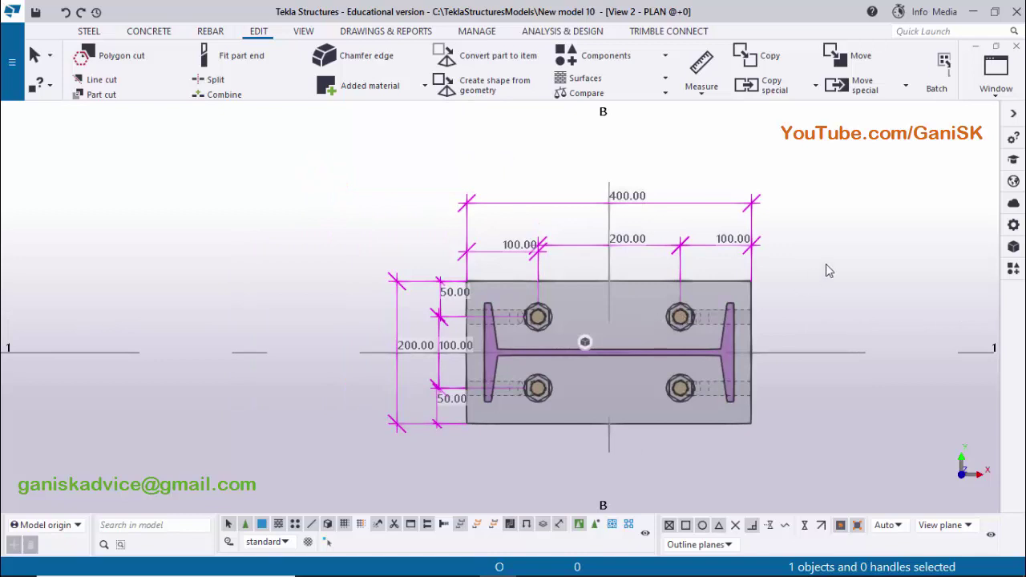
right_click(884, 186)
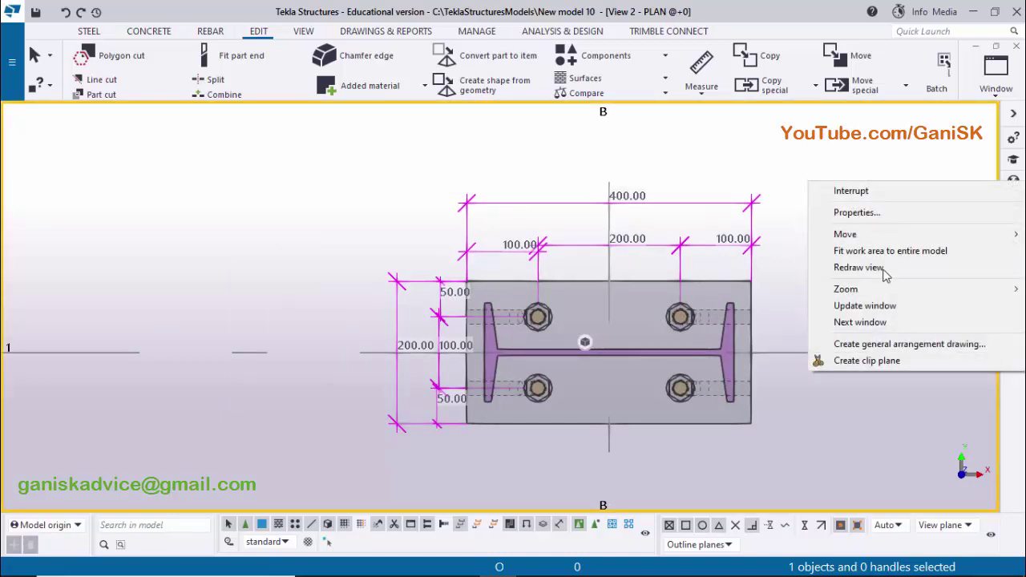
click(874, 267)
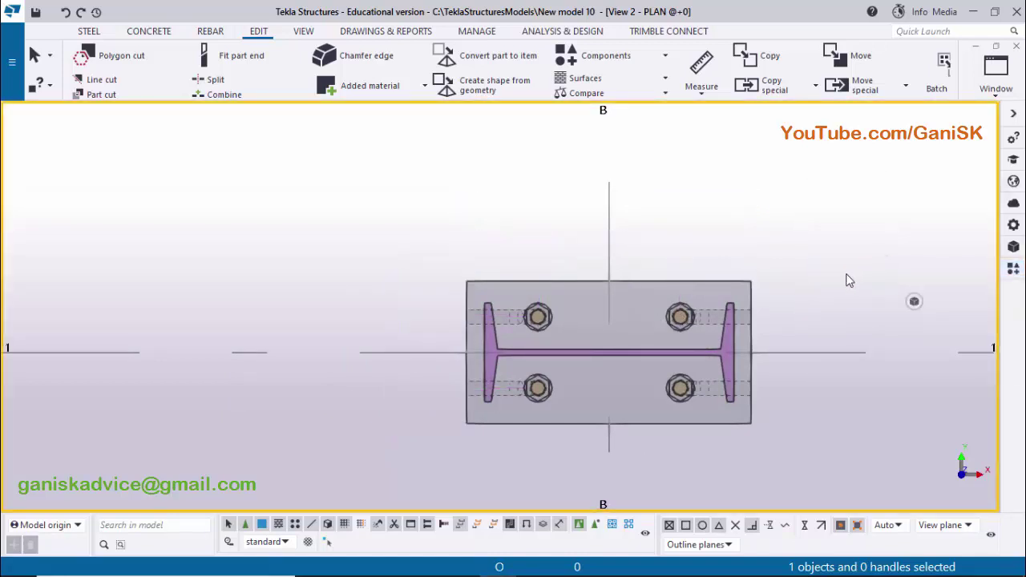
Switch to the 3d view and show the column base with its plate and hooked anchor rods at an angle.
scroll(833, 271, down, 5)
click(1008, 84)
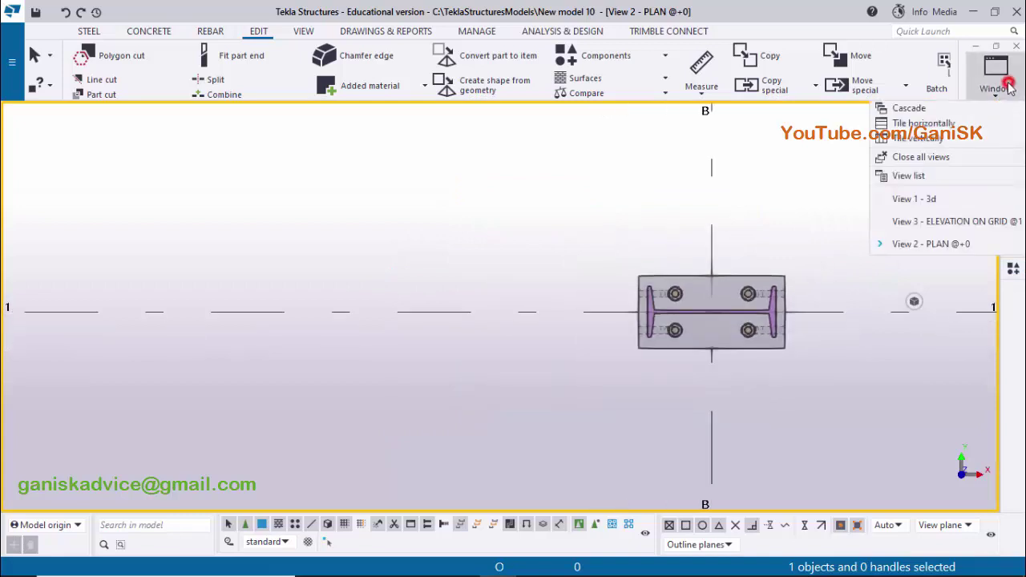
click(947, 198)
scroll(480, 368, up, 10)
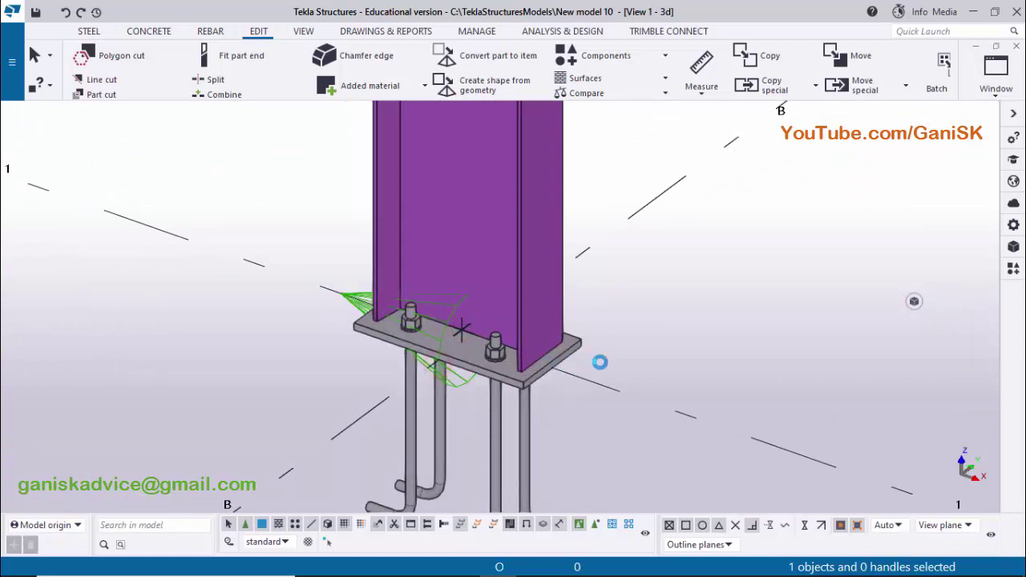
ctrl+middle_drag(704, 357, 575, 548)
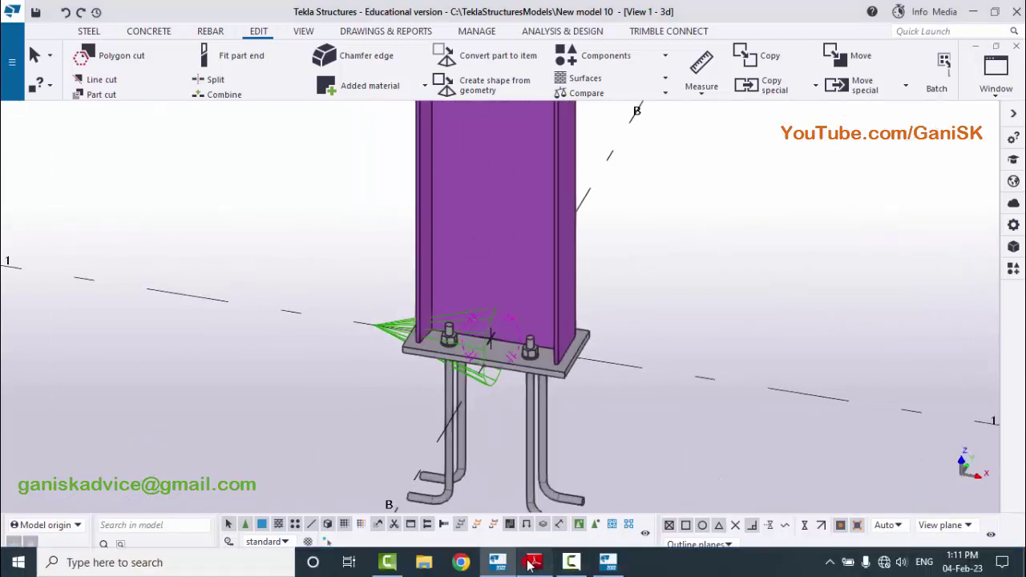
Check the base detail in Adobe Reader once more and return to the column base in Tekla Structures.
click(537, 565)
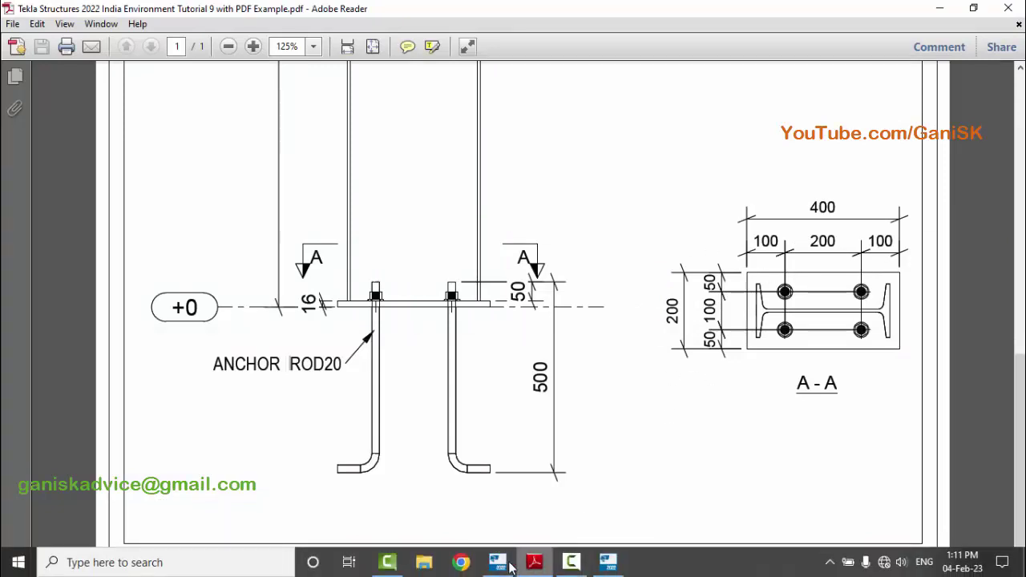
click(513, 565)
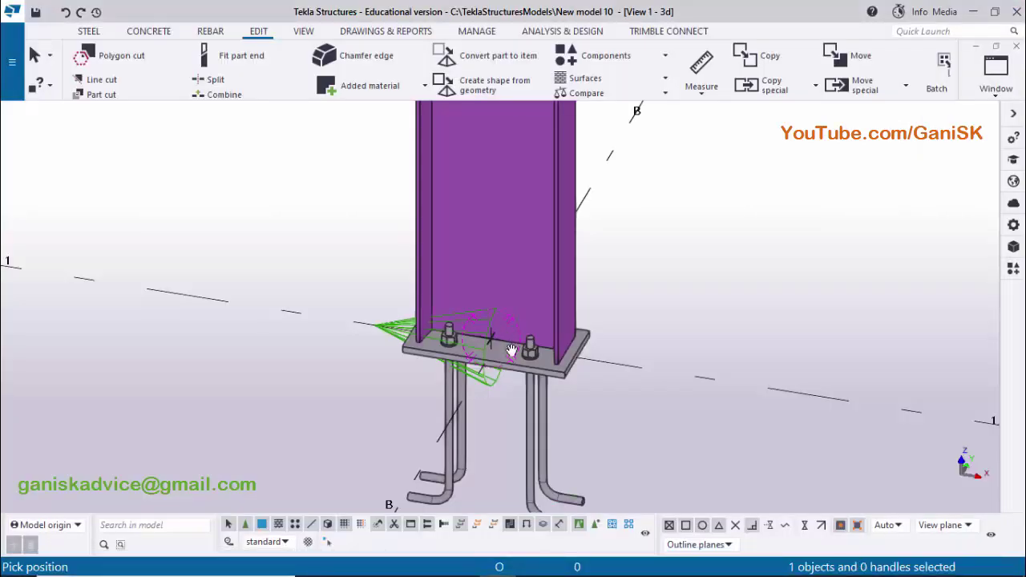
scroll(631, 377, up, 2)
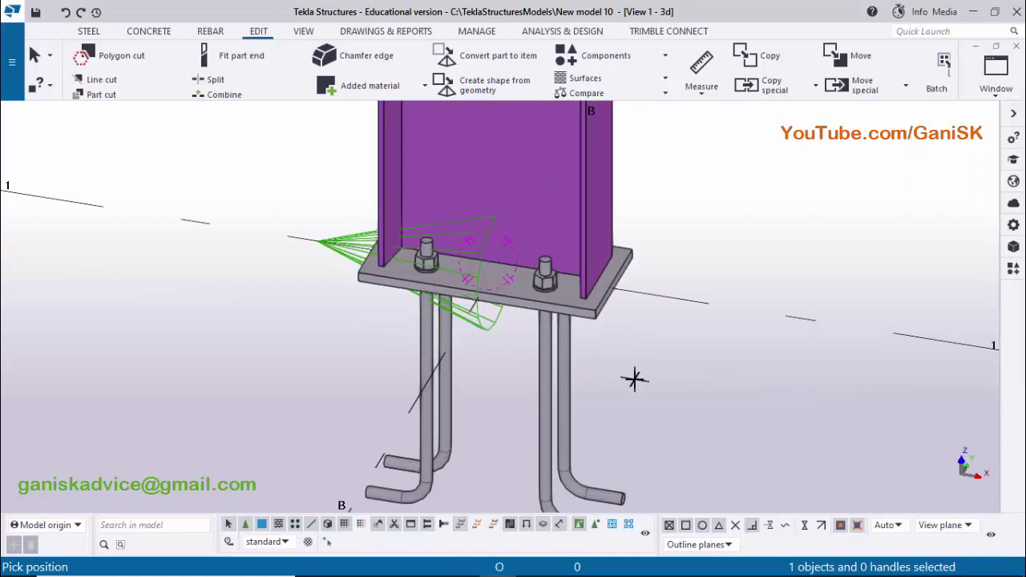